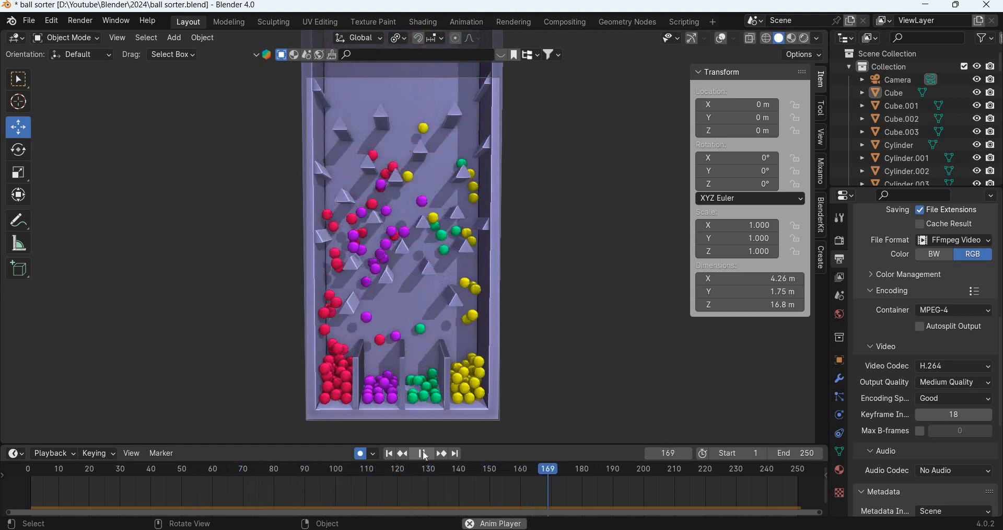
Step: Start a new file and delete the default light from its scene
key("space")
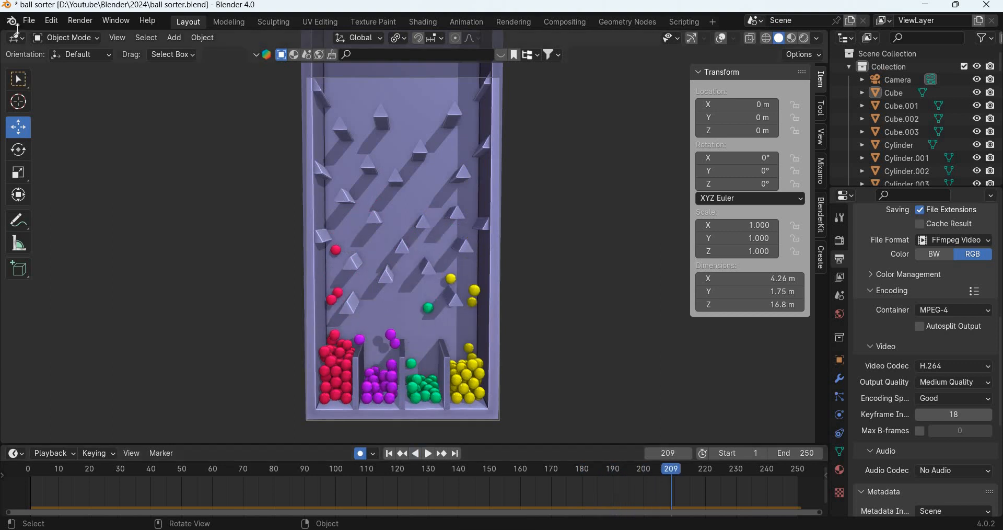
key("ctrl+s")
left_click(29, 20)
mouse_move(45, 35)
left_click(220, 35)
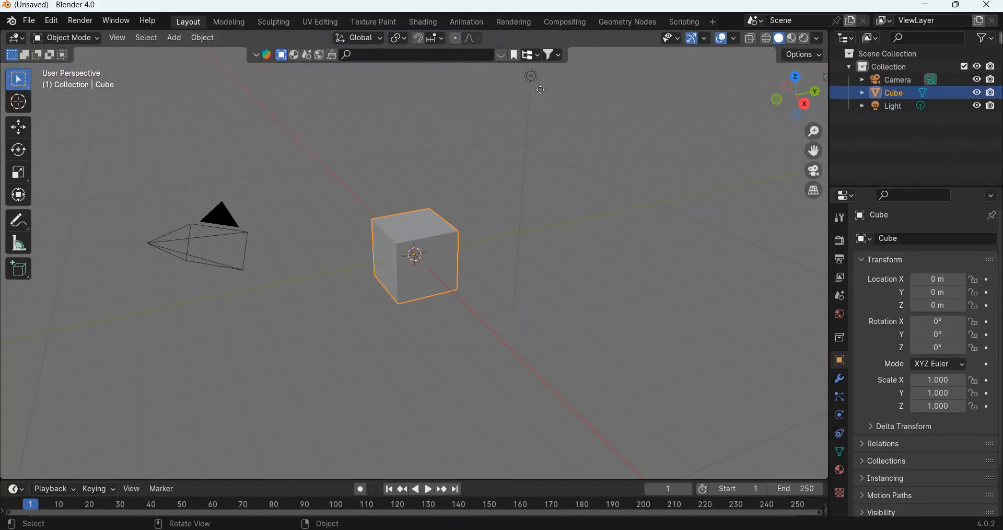
left_click(531, 76)
key("Delete")
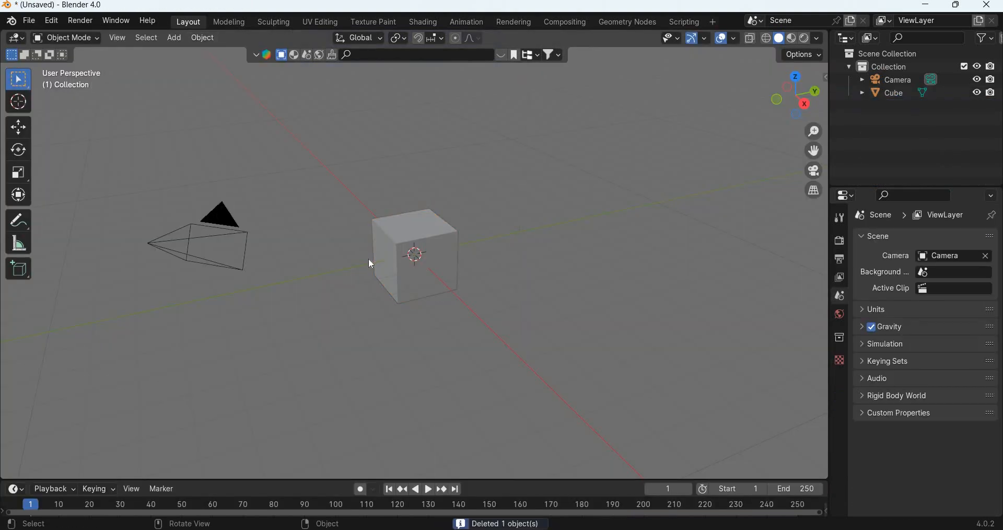
Step: Look through the camera and set the render resolution to 1080 by 1920 px
key("KP_0")
left_click(895, 79)
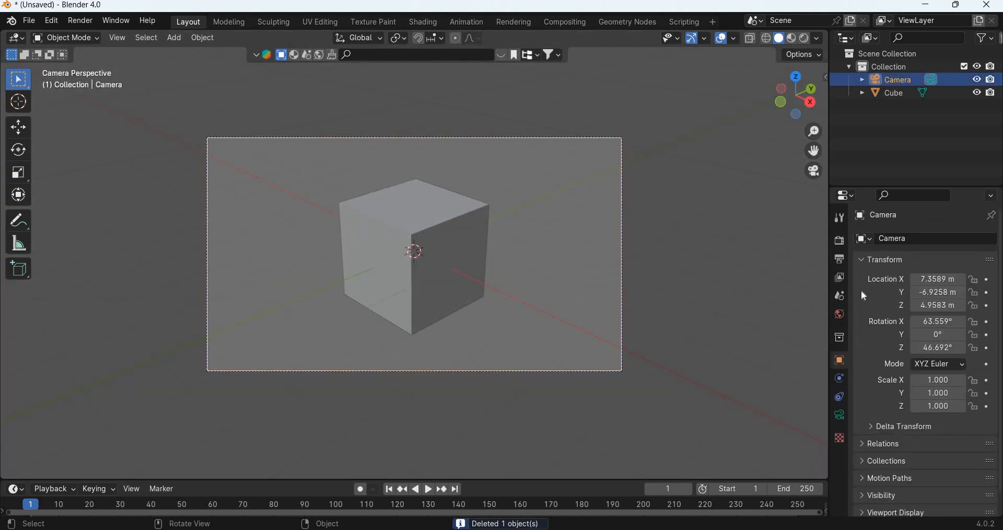
left_click(840, 259)
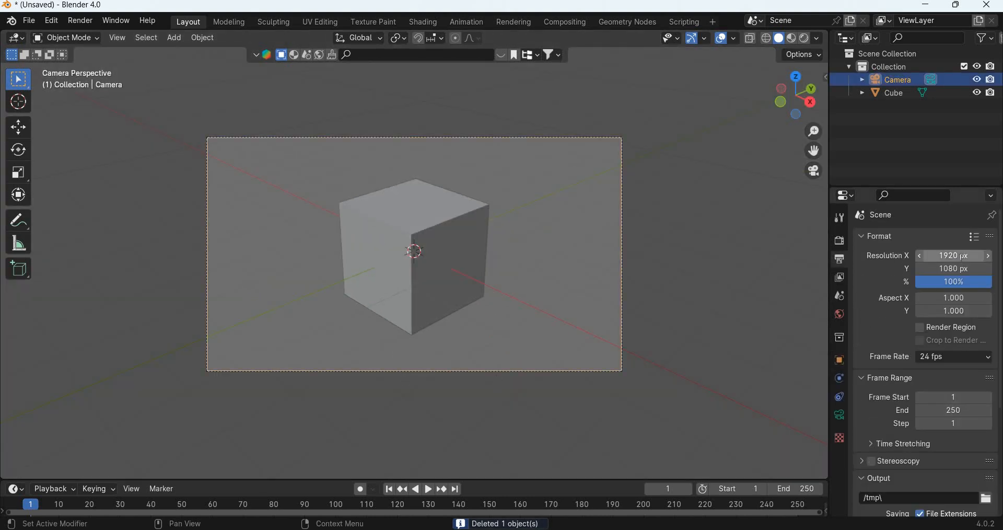
left_click(961, 256)
type("108")
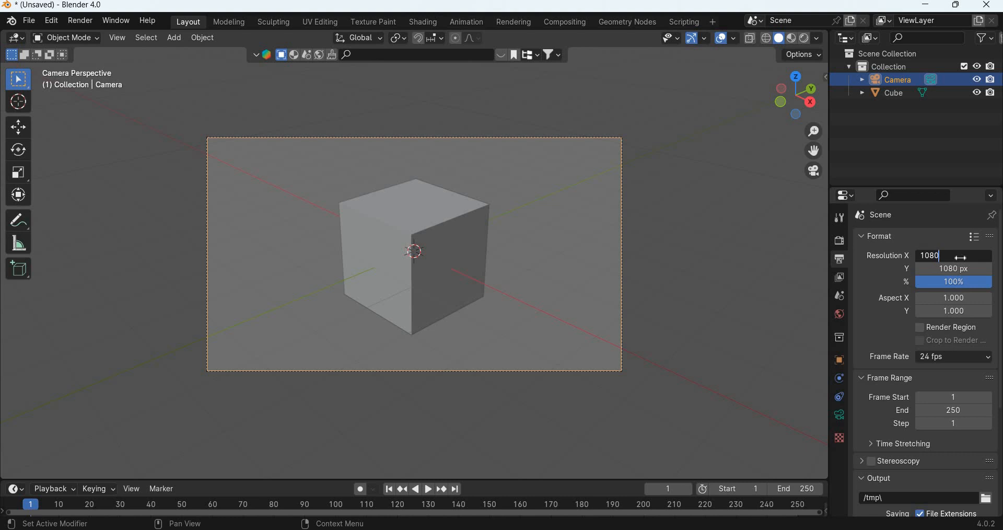
type("0")
key("Return")
left_click(960, 268)
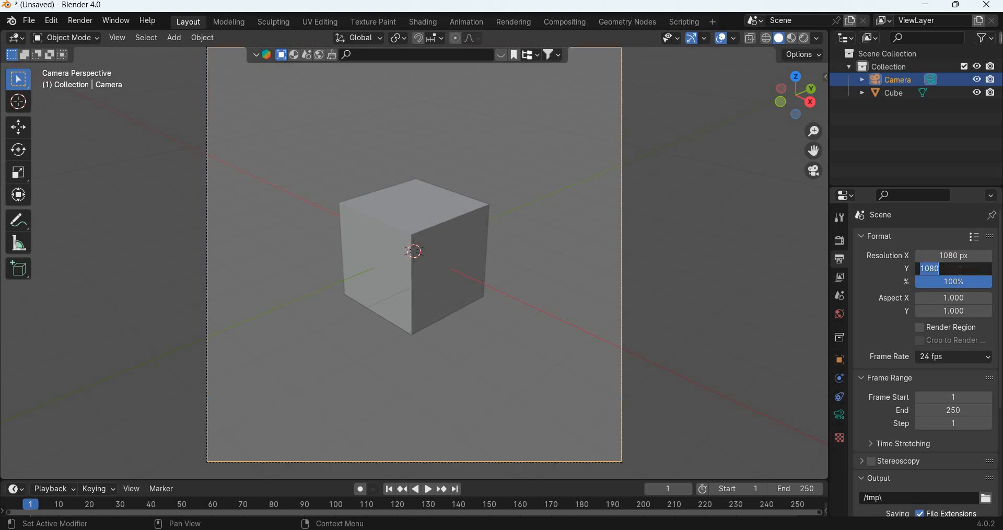
type("1920")
key("Return")
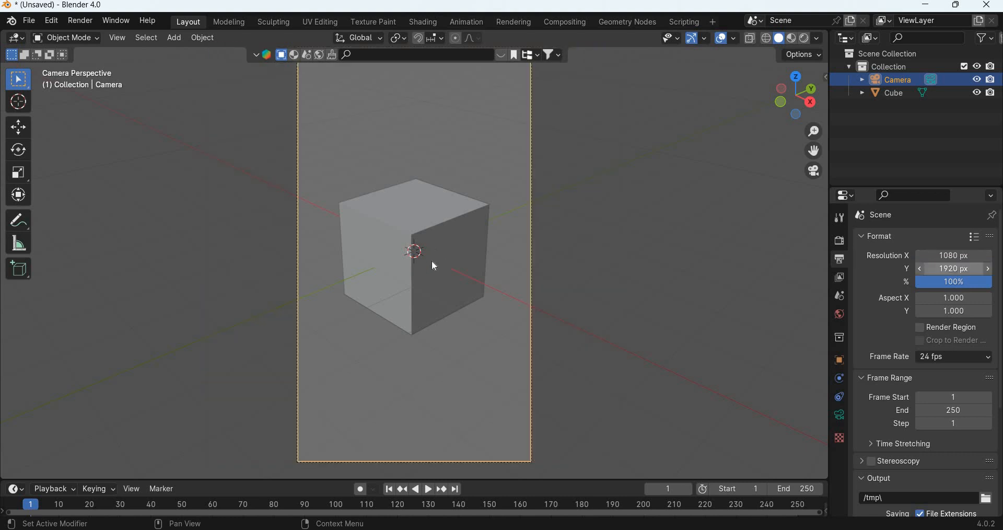
Step: Temporarily lock the camera to the view and orbit it until it squarely faces the front of the cube
left_click(441, 278)
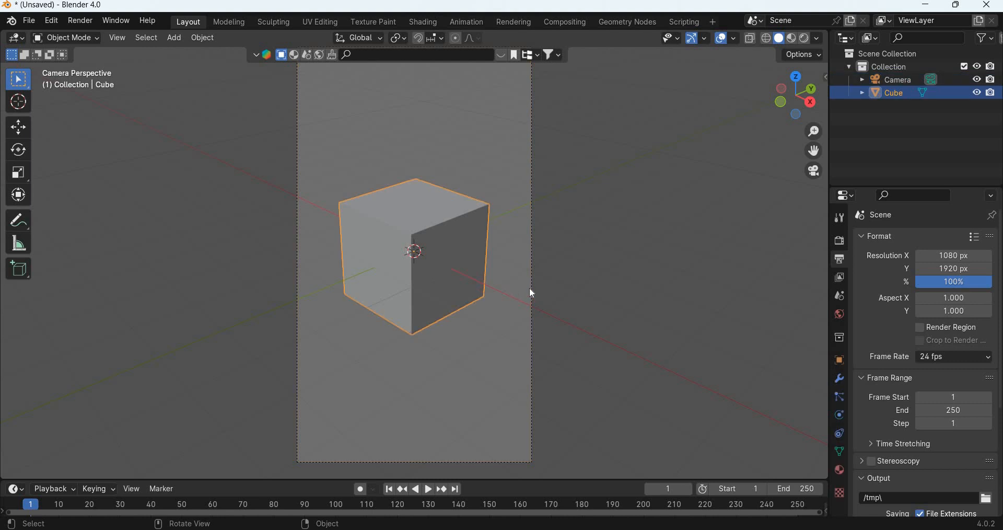
left_click(531, 291)
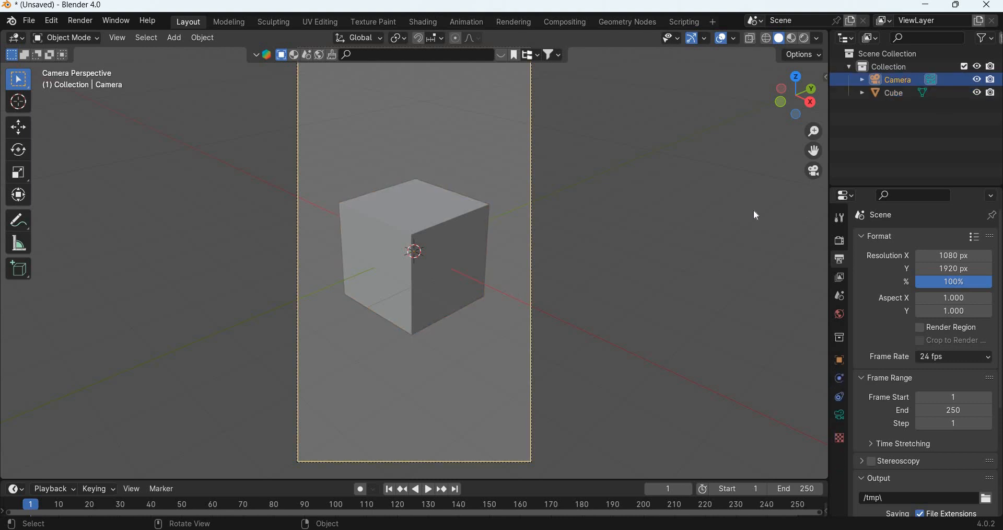
key("n")
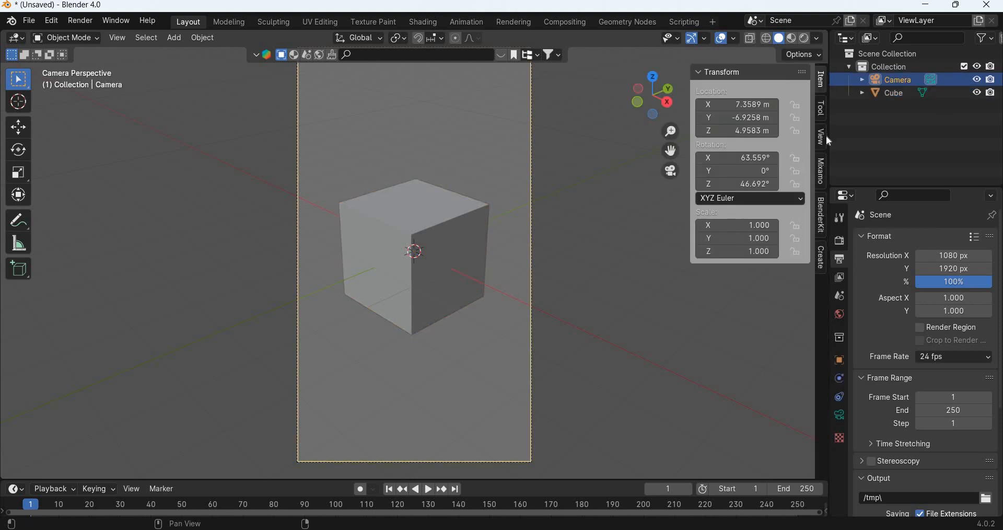
left_click(825, 138)
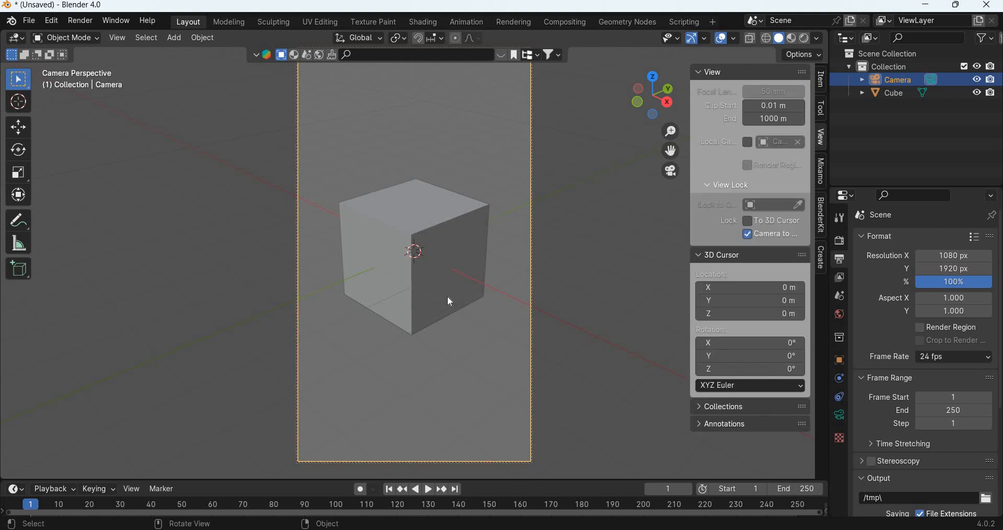
middle_click_drag(448, 296, 476, 267)
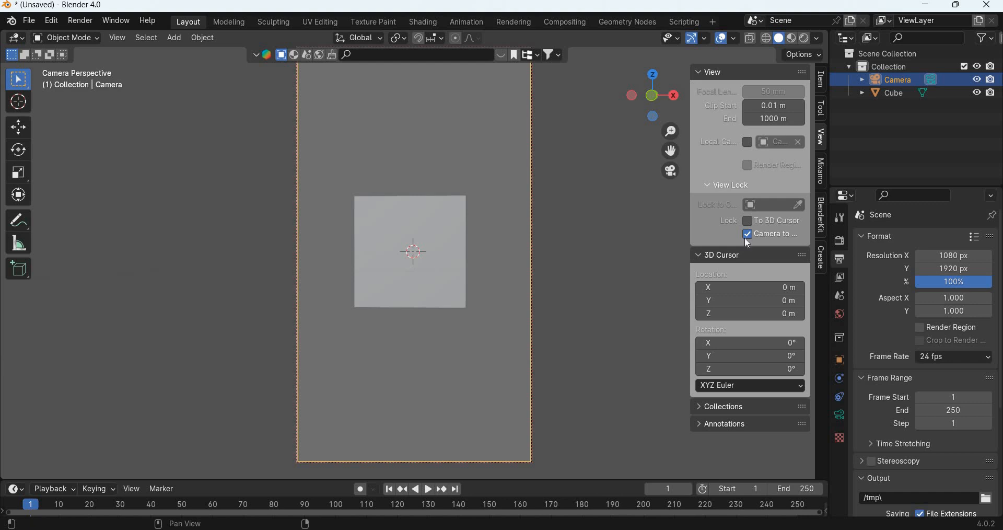
Step: Scale the cube's mesh along Z and X until its front face fills the camera frame
scroll(528, 266, "down", 4)
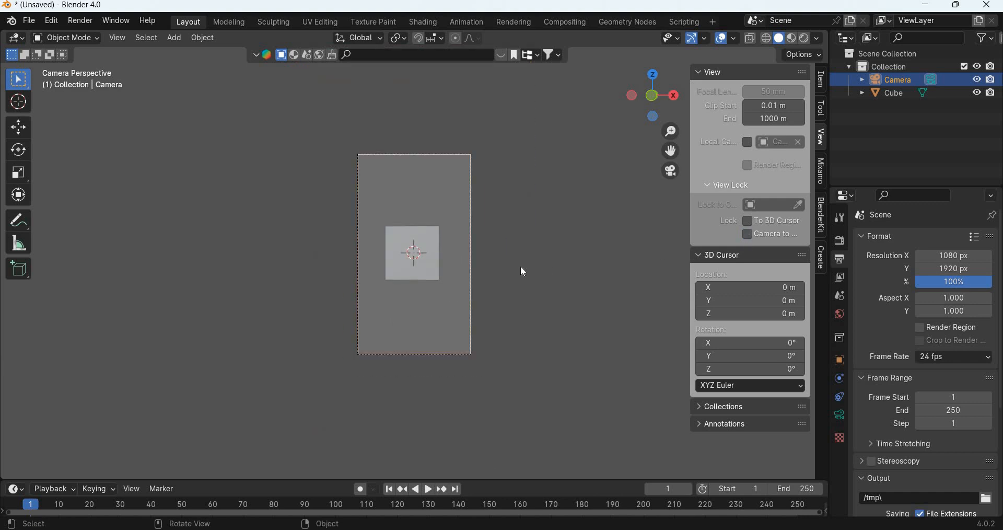
left_click(432, 267)
key("Tab")
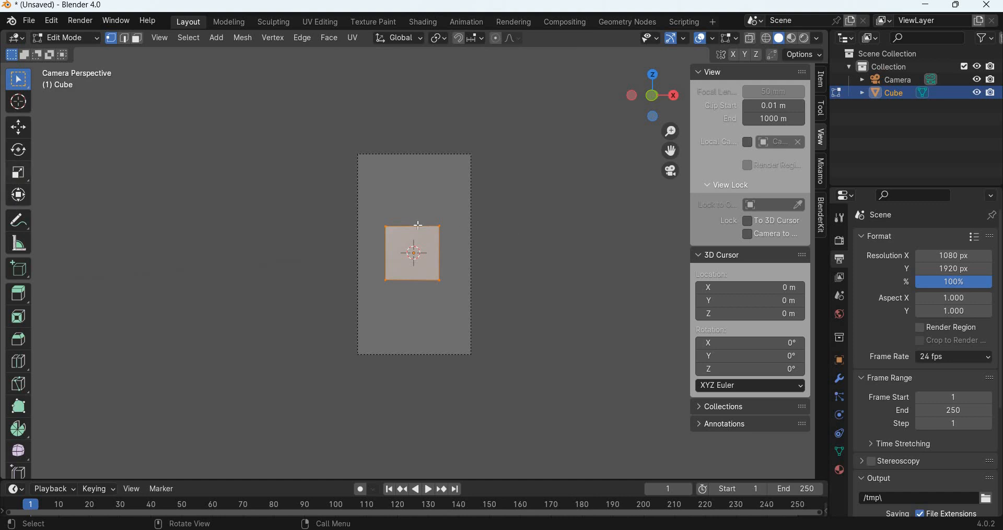
key("shift+space")
key("s")
left_click_drag(413, 221, 411, 133)
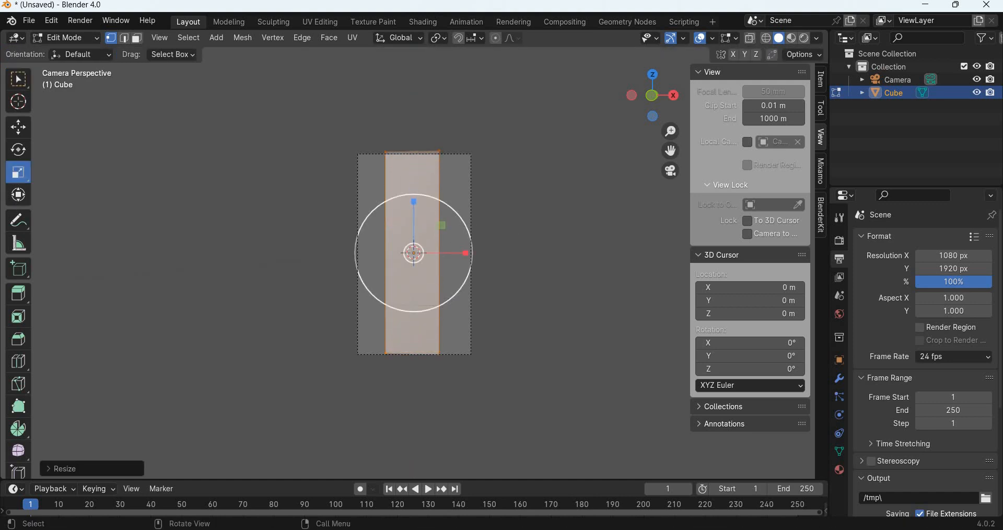
left_click_drag(447, 254, 482, 257)
Step: Inset the block's front face slightly and extrude it about 1.44 m inward to form an open box
key("3")
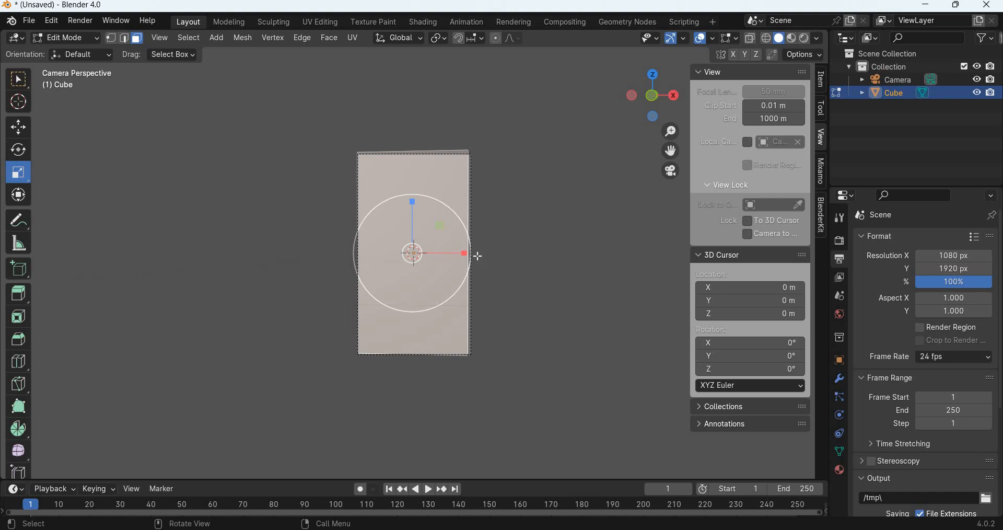
left_click_drag(460, 241, 453, 246)
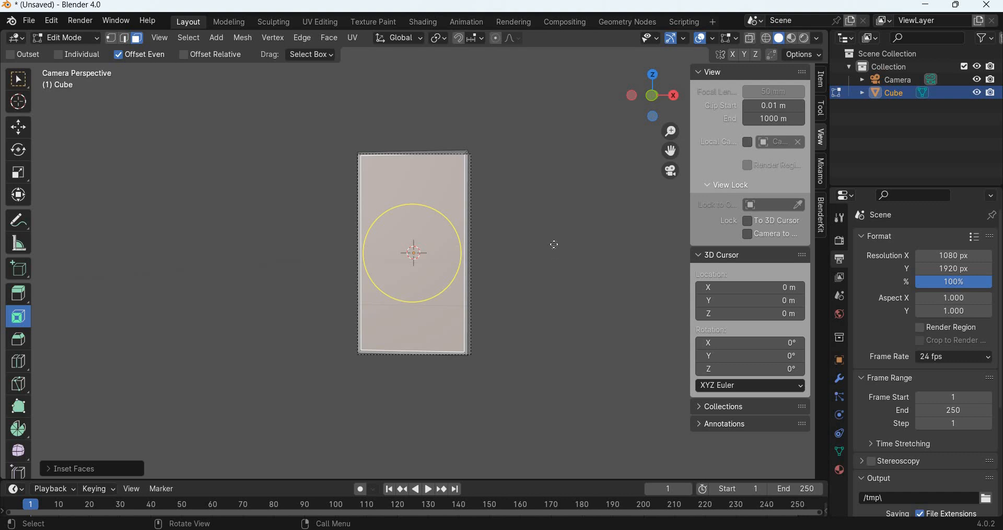
key("e")
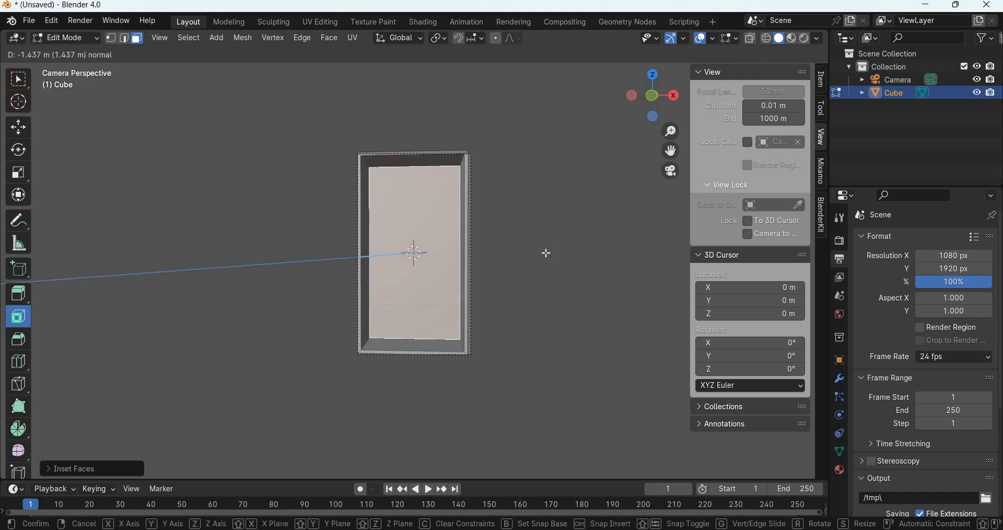
left_click(546, 253)
Step: With X-ray on, select the box's top vertices and move them up along Z well above the camera frame
key("shift+space")
key("g")
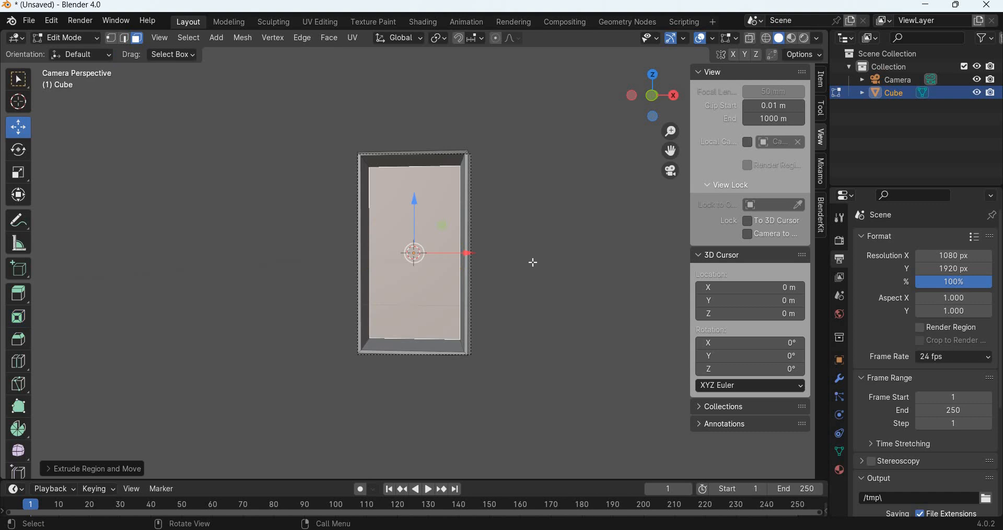
key("Tab")
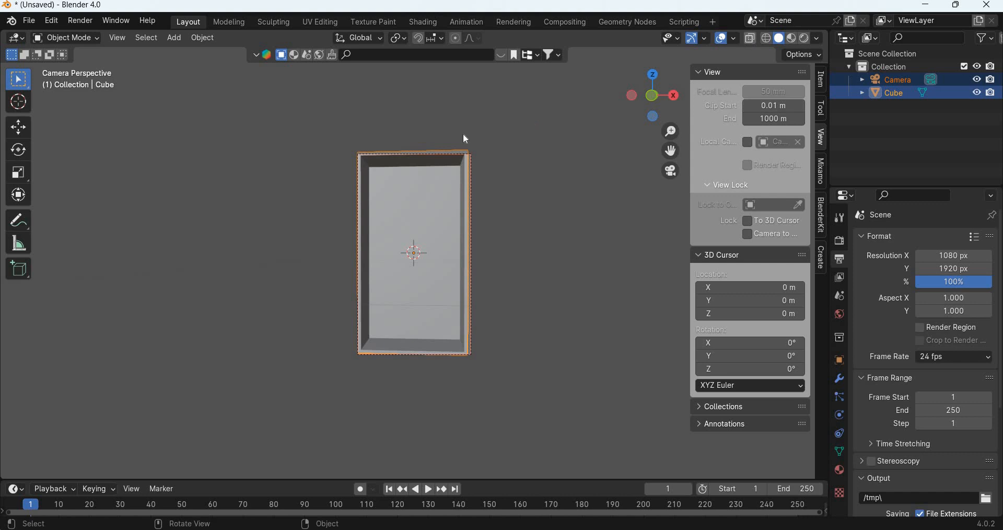
left_click(750, 38)
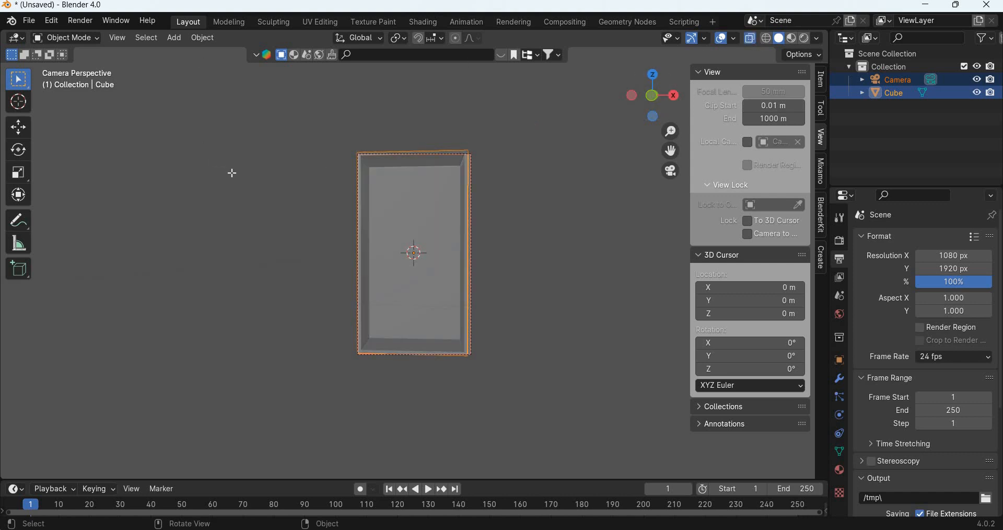
key("Tab")
key("1")
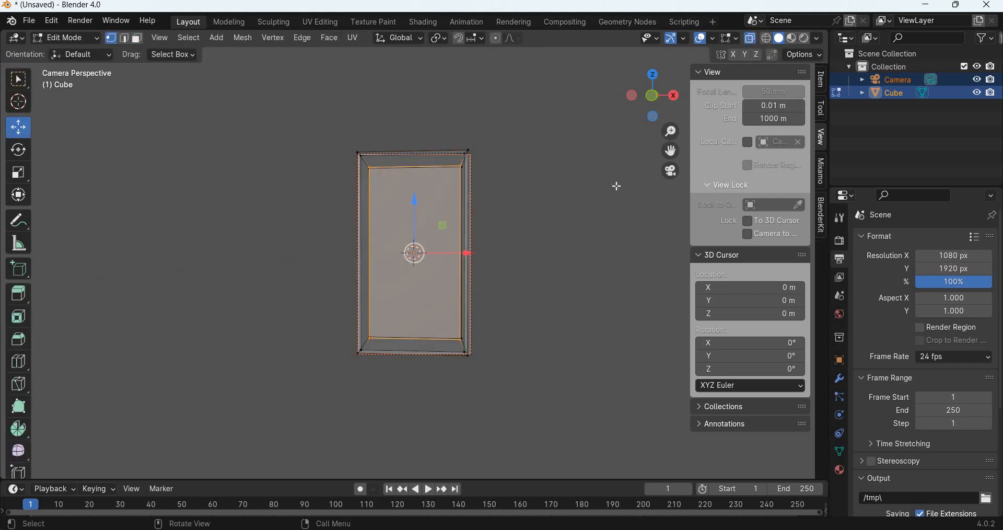
left_click_drag(253, 110, 617, 186)
scroll(416, 144, "down", 2)
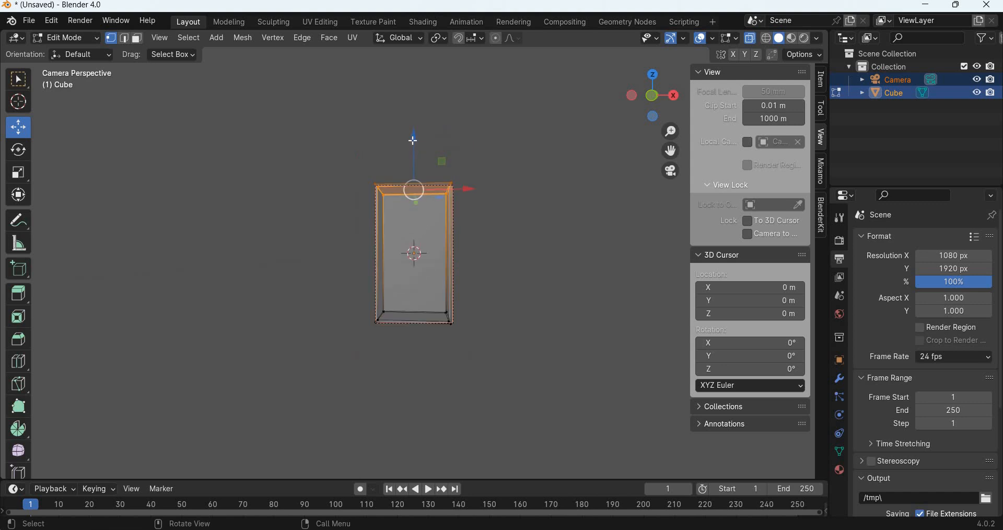
left_click_drag(414, 142, 408, 32)
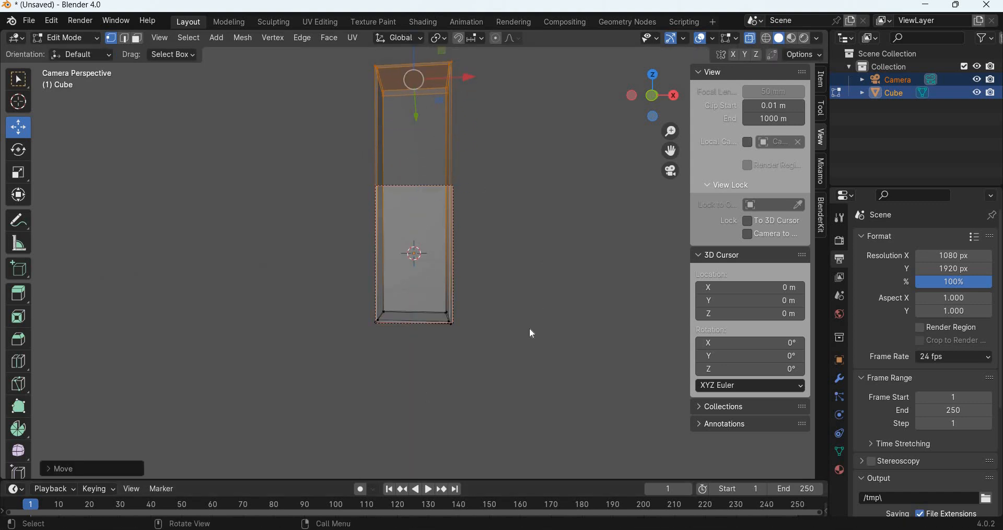
key("Tab")
Step: Add a cube and scale it into a thin vertical divider standing on the box floor at the centre
key("Home")
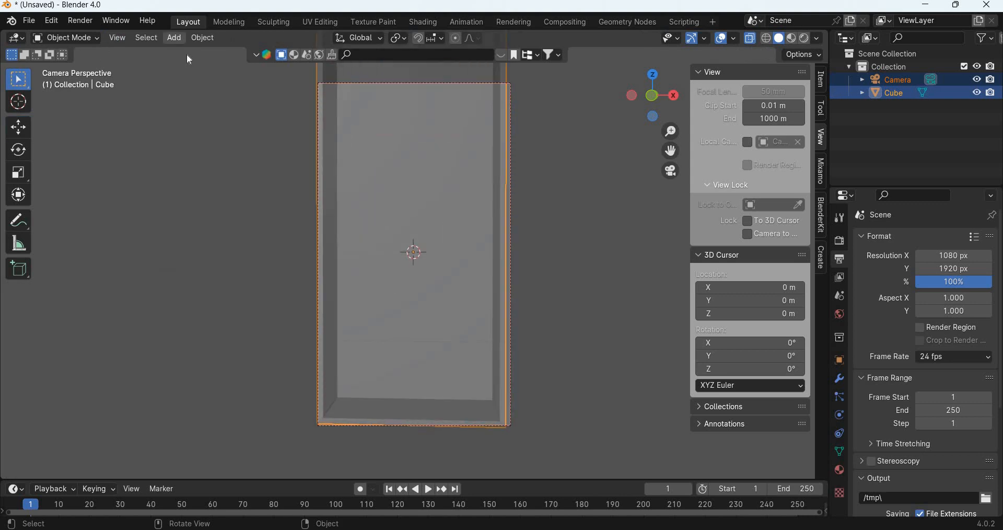
left_click(174, 37)
mouse_move(216, 53)
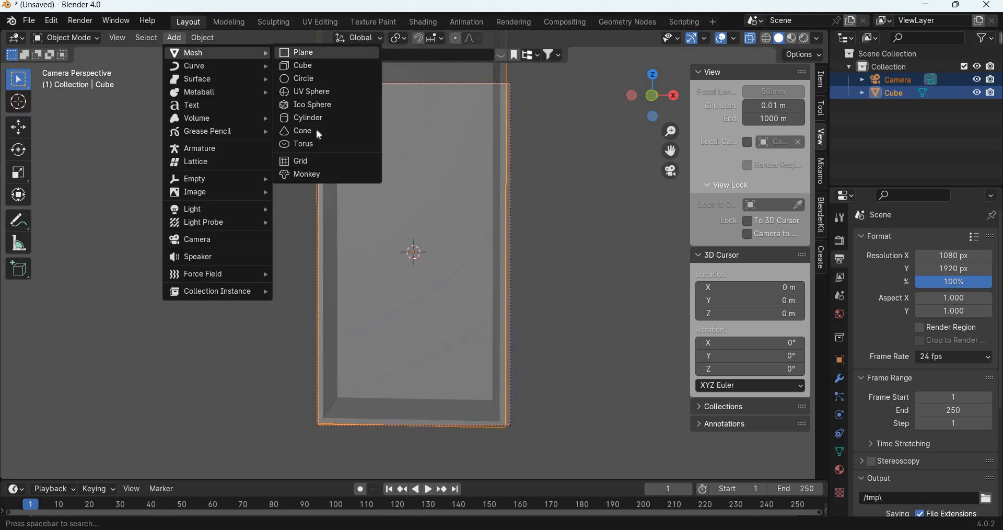
key("Tab")
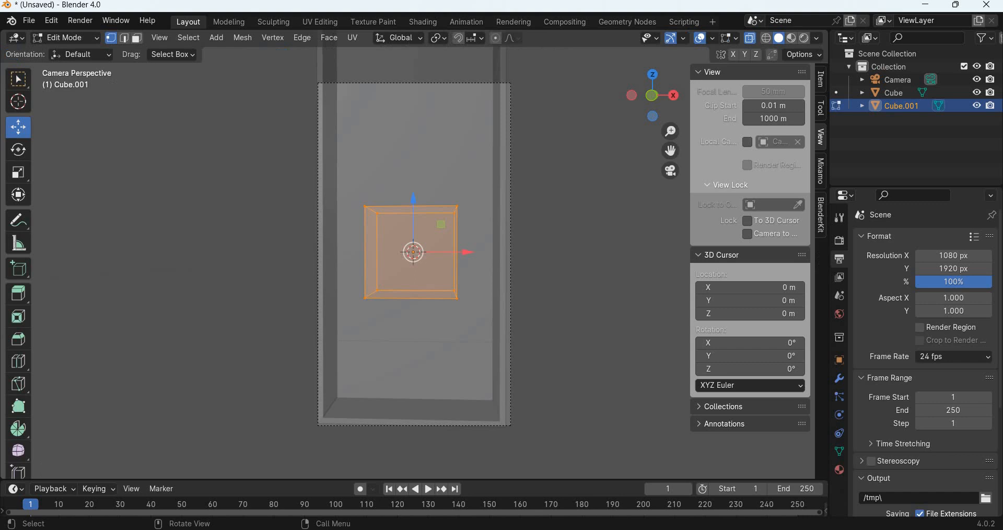
left_click(23, 179)
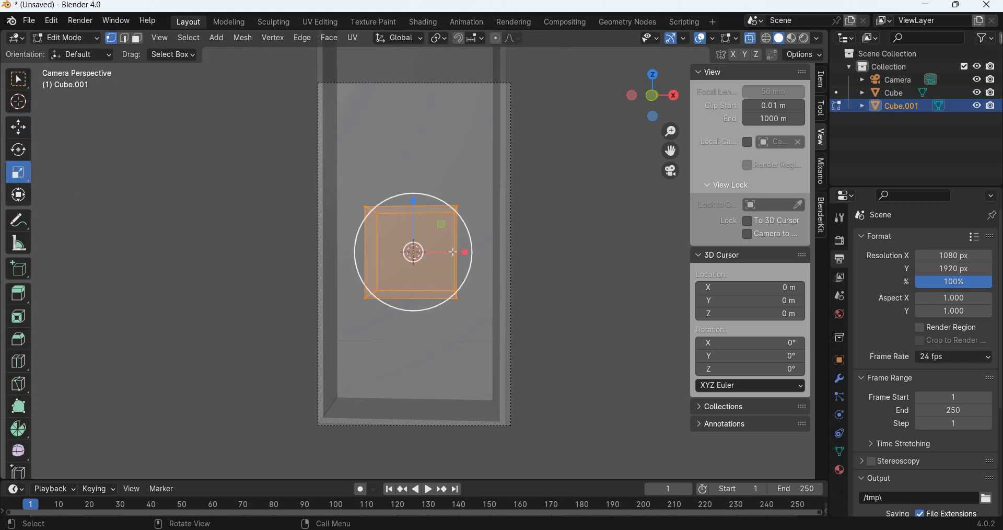
left_click_drag(460, 253, 413, 252)
left_click_drag(413, 220, 466, 424)
left_click(18, 127)
key("Tab")
Step: Duplicate the divider twice and move the copies along X to space three dividers across the box floor
key("shift+d")
right_click(457, 381)
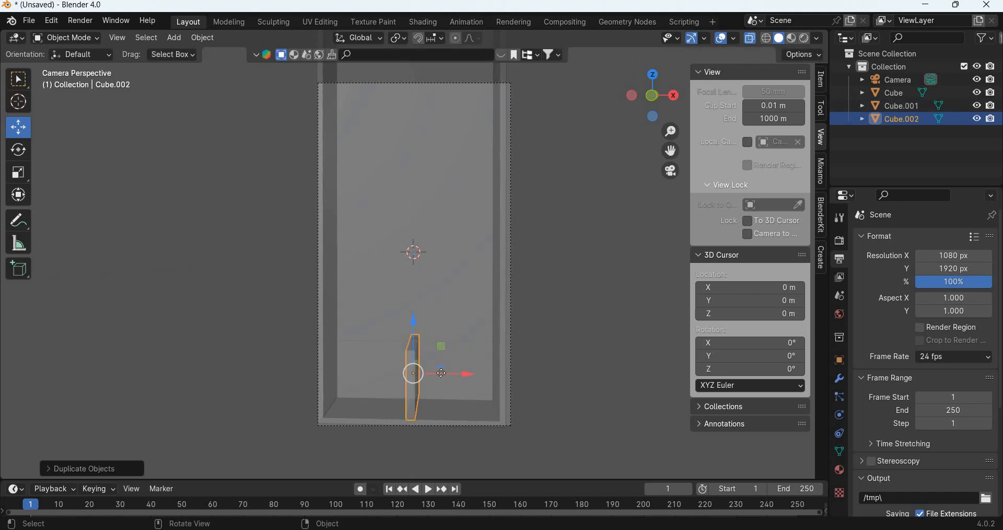
left_click_drag(441, 374, 512, 374)
key("shift+d")
right_click(525, 371)
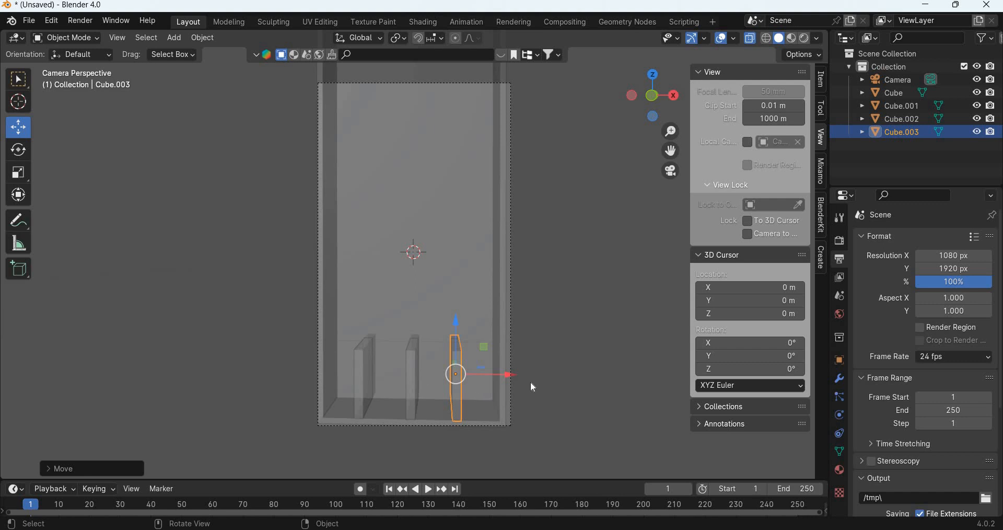
Step: Select all three dividers and scale them along X around their individual origins to about 0.34 of their thickness
key("KP_1")
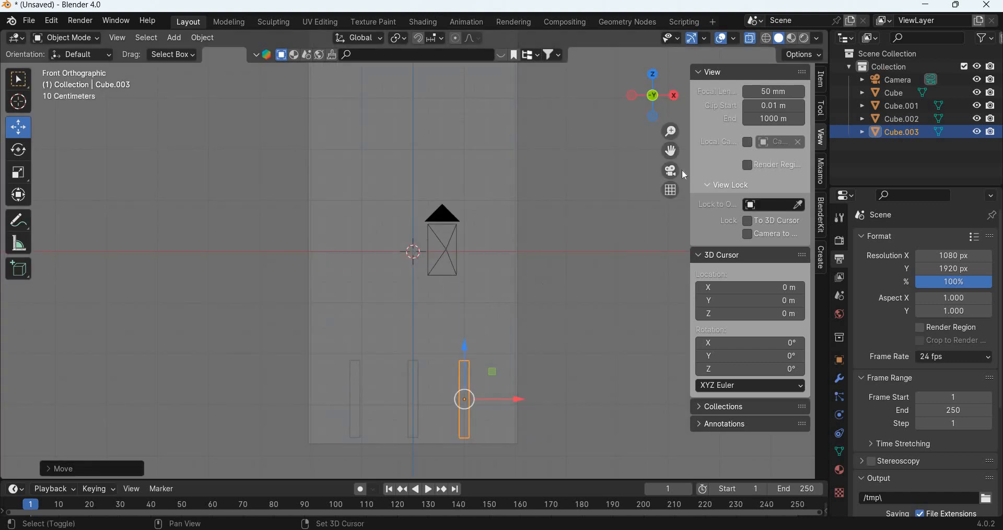
scroll(682, 169, "down", 10, "shift")
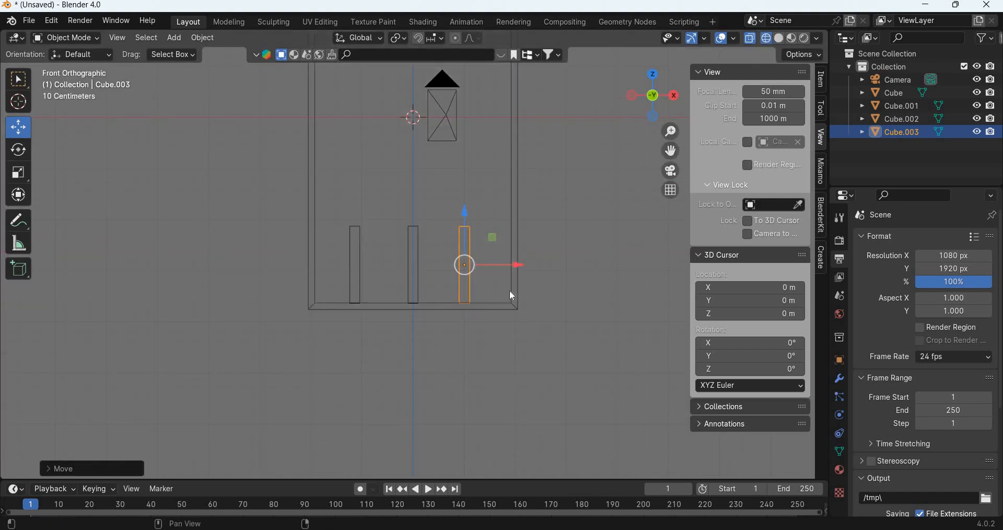
scroll(501, 288, "up", 3)
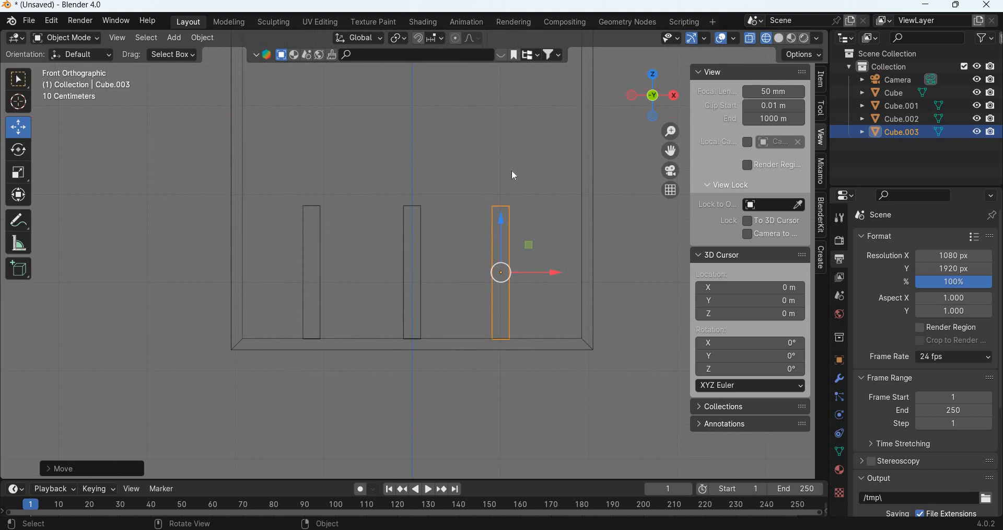
left_click_drag(513, 168, 161, 246)
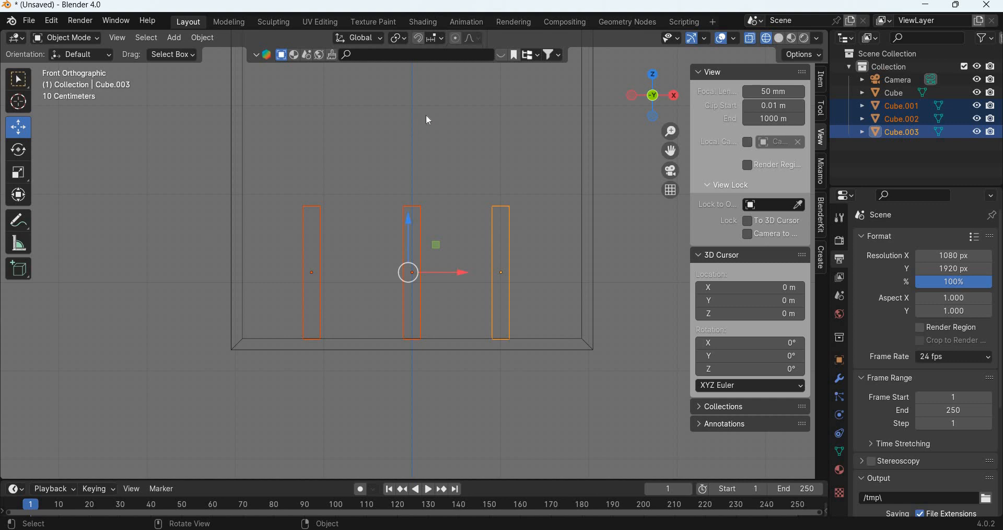
left_click(398, 38)
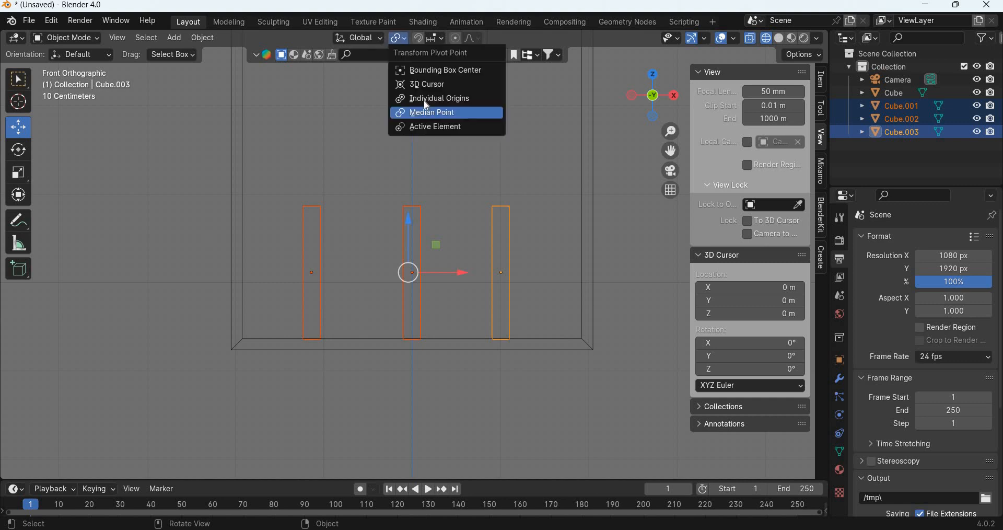
left_click(18, 172)
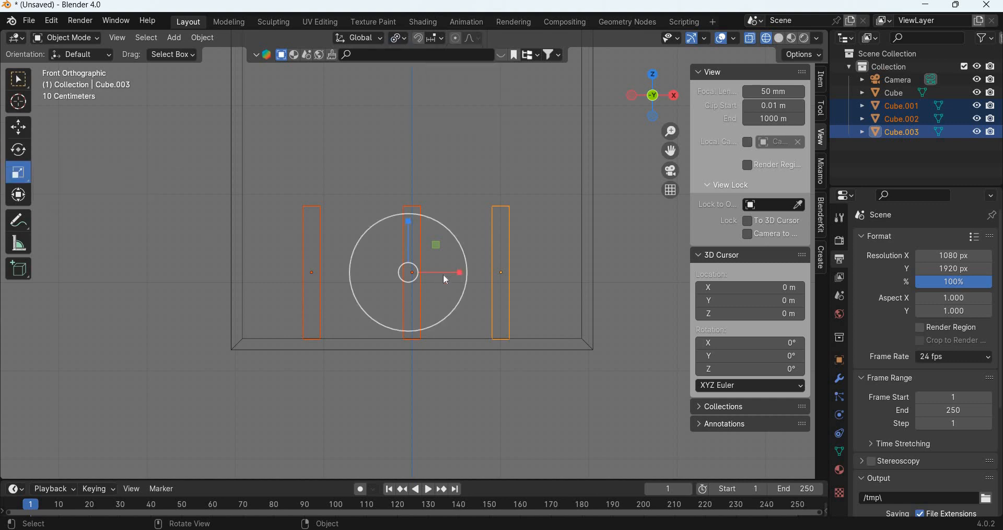
left_click_drag(443, 274, 420, 272)
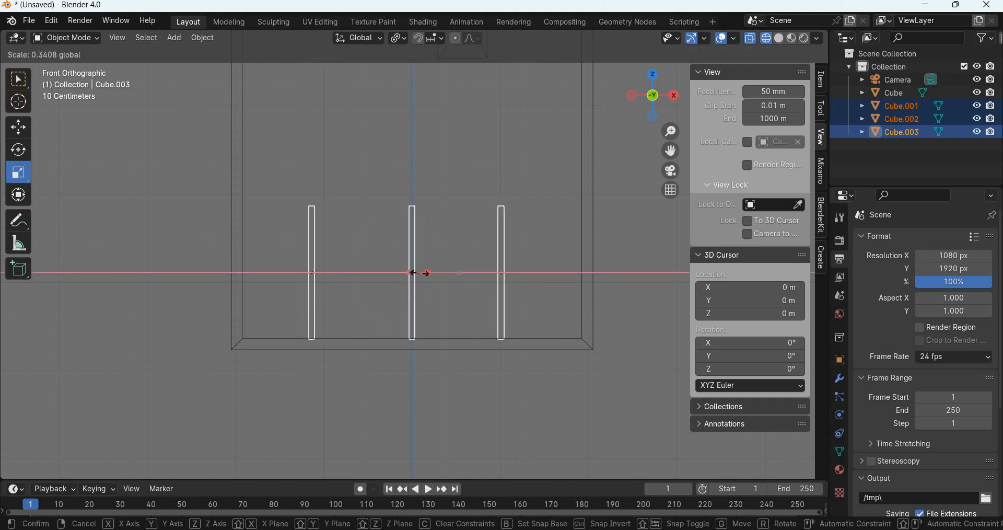
left_click(17, 127)
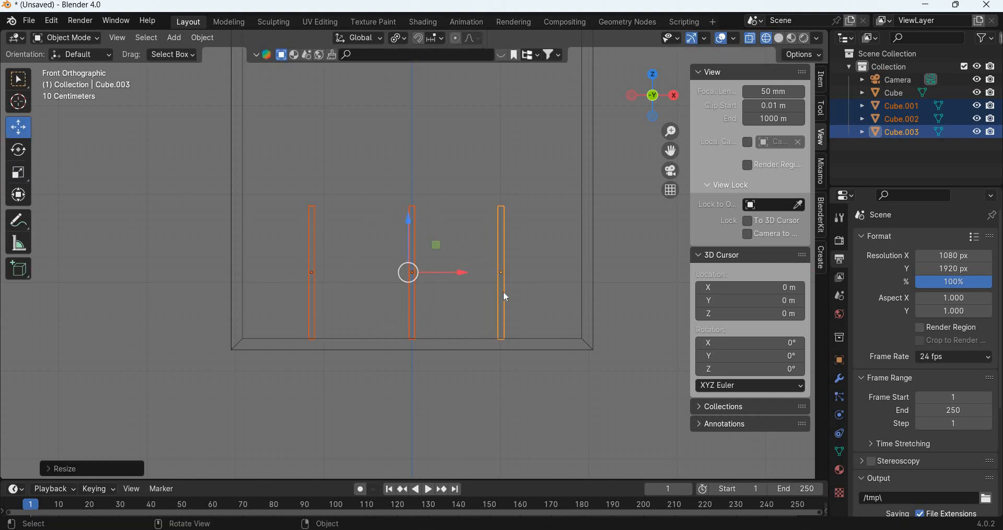
left_click(497, 333)
middle_click_drag(496, 333, 497, 333)
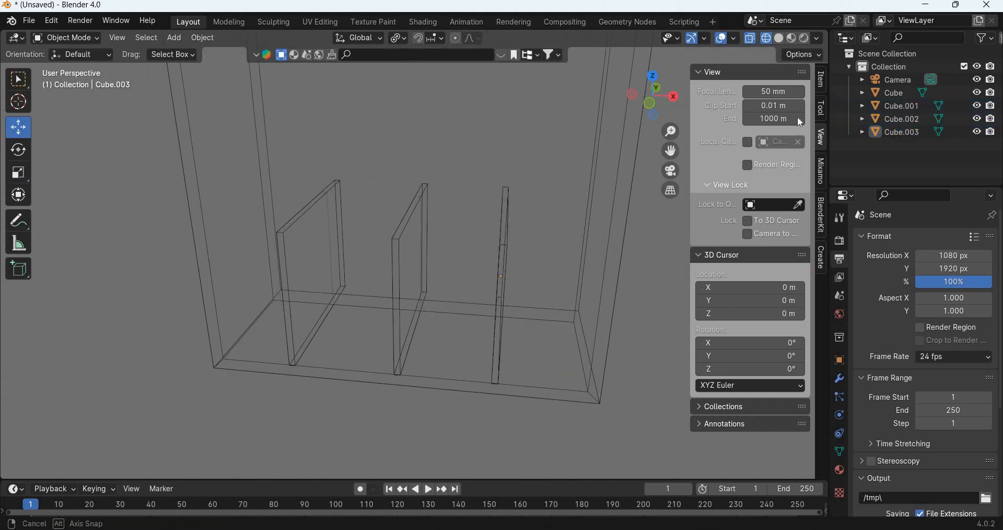
Step: Show the scene through the camera in solid shading without X-ray, and enable Cavity with type Both
key("shift+z")
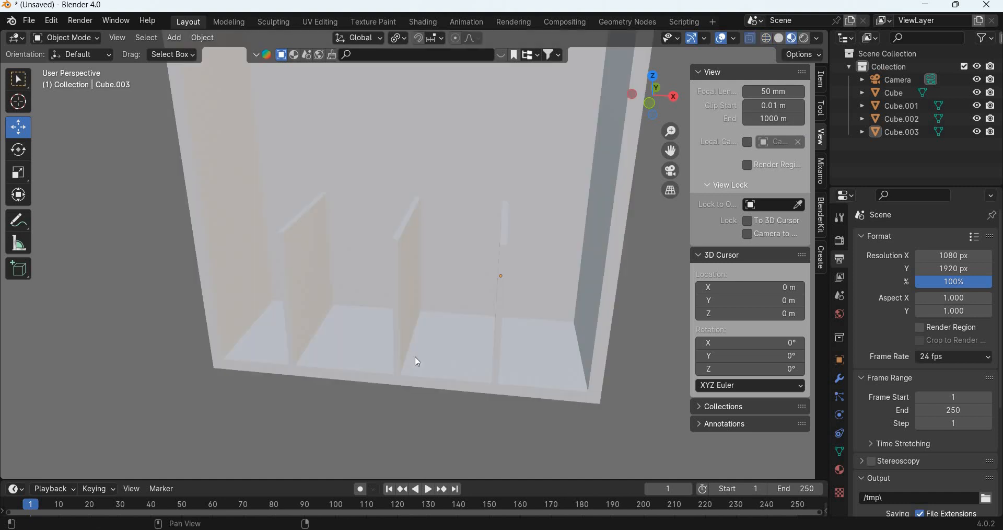
key("KP_0")
left_click(779, 39)
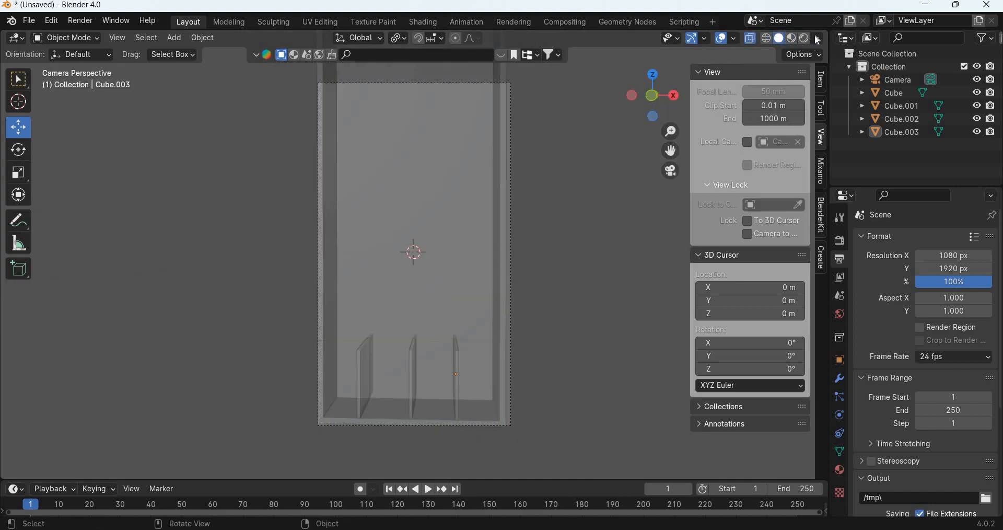
left_click(818, 38)
left_click(743, 359)
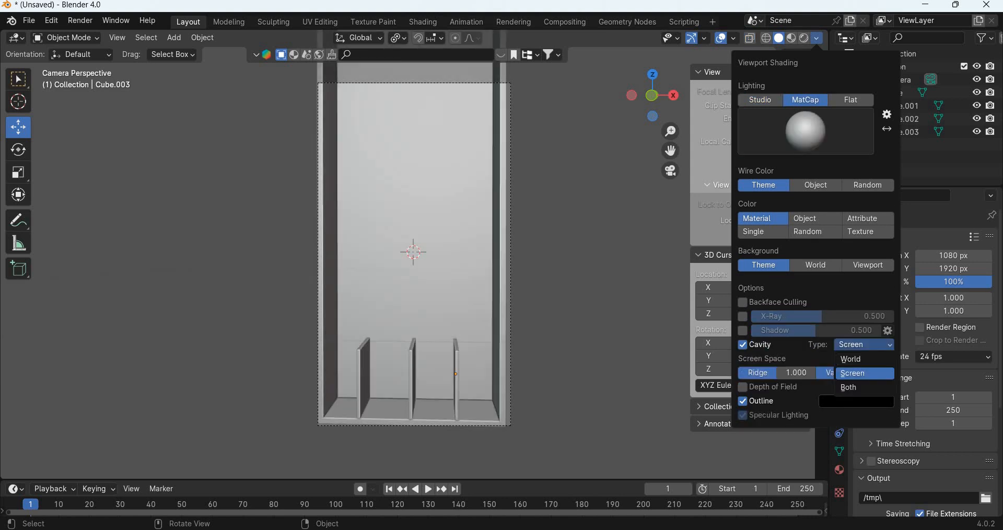
left_click(852, 387)
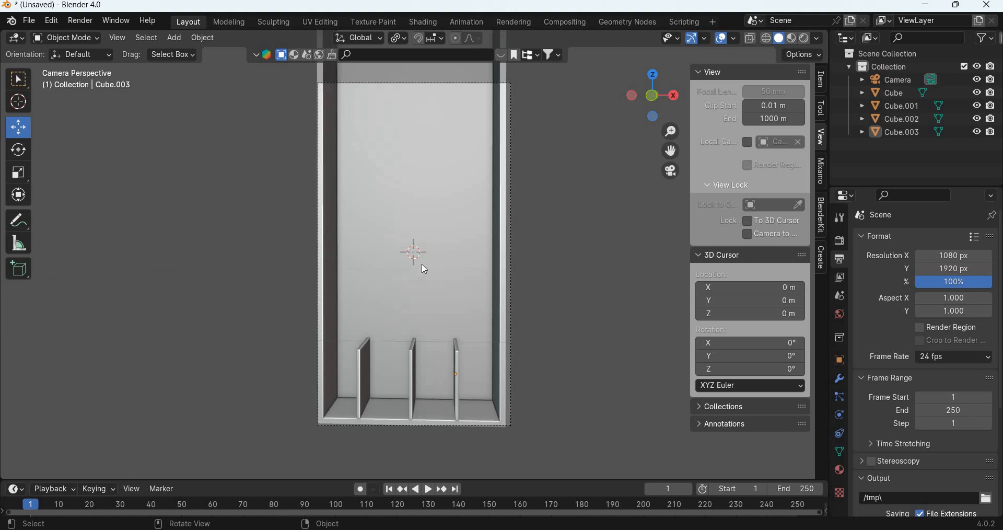
Step: Add a cylinder mesh at the centre of the box with its vertices set to 3
left_click(176, 38)
mouse_move(219, 52)
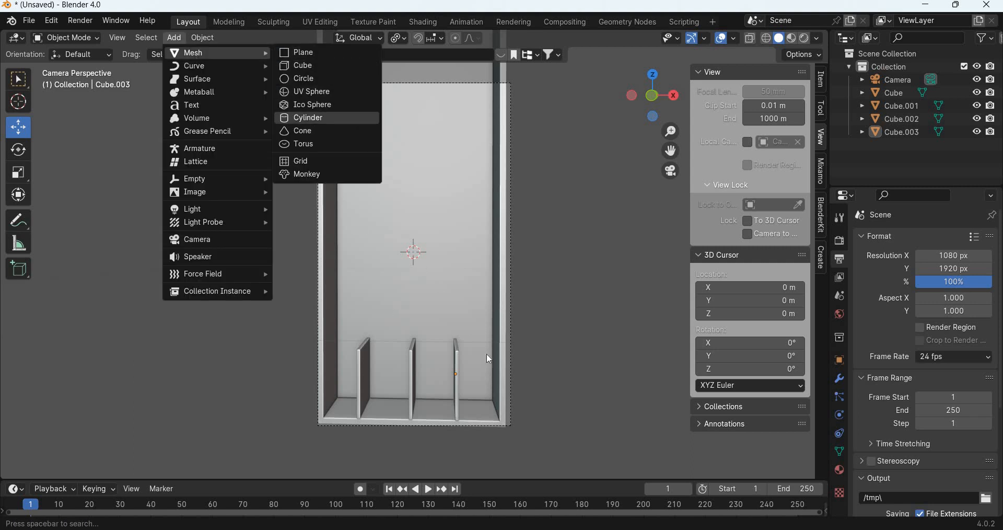
left_click(312, 120)
left_click(79, 469)
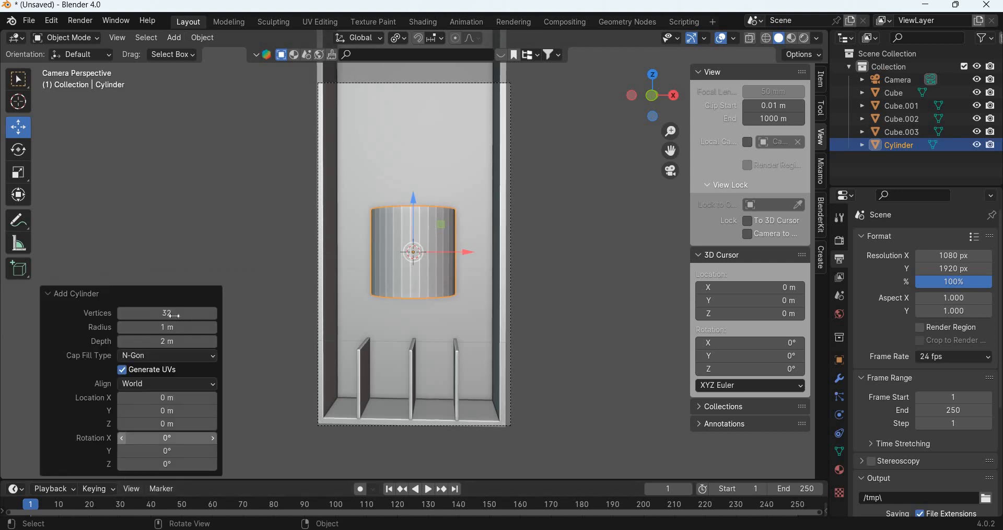
left_click(170, 314)
type("3")
key("Return")
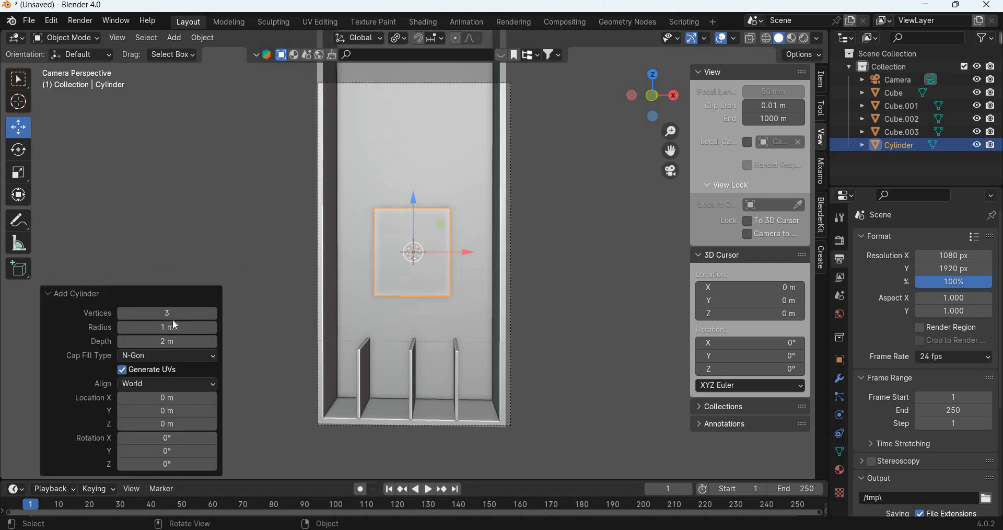
Step: Rotate the triangular prism about X and set its X rotation to 90°
left_click(14, 151)
left_click_drag(412, 225, 415, 262)
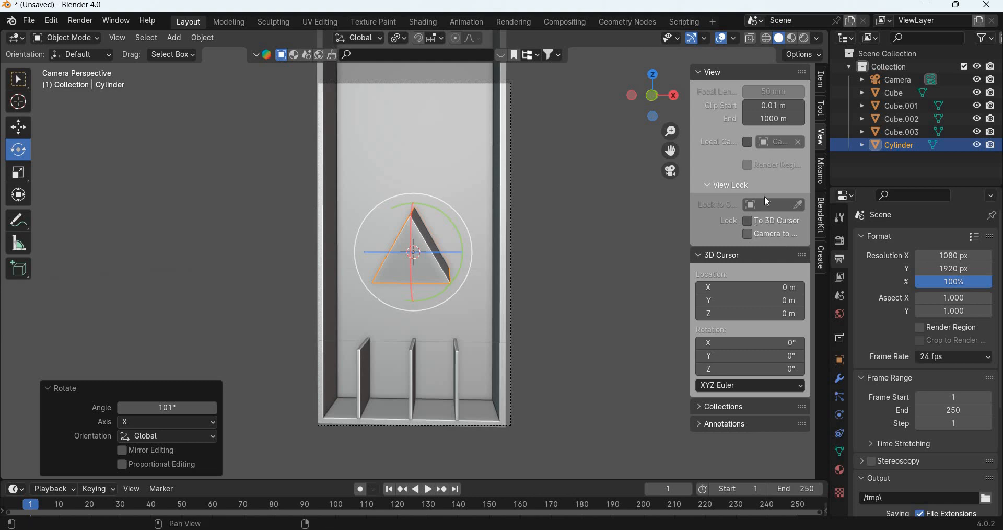
scroll(757, 166, "up", 2, "ctrl")
left_click(756, 158)
type("90")
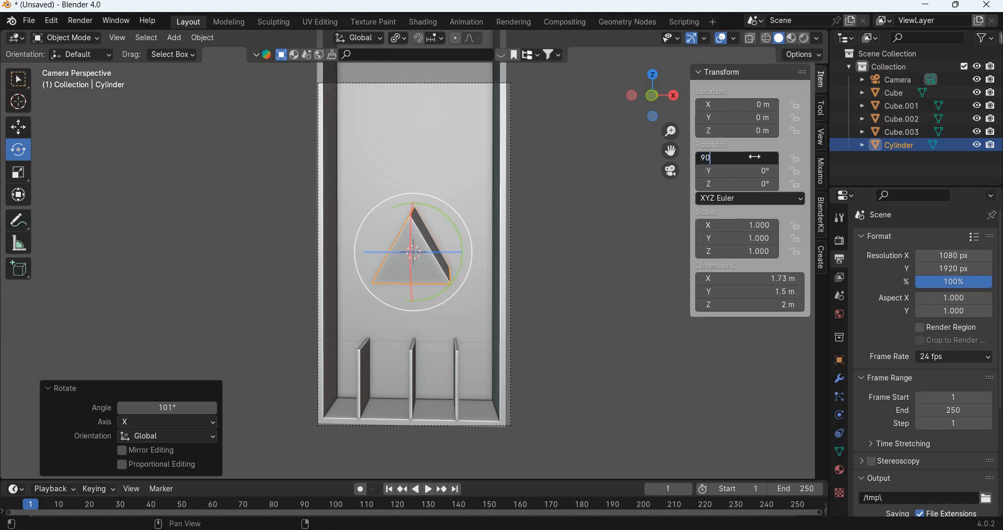
key("Return")
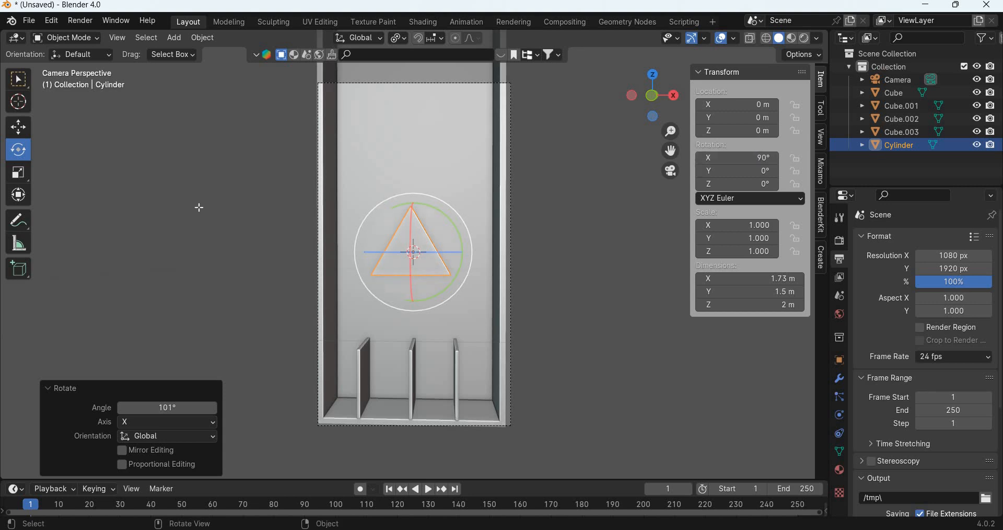
Step: In Edit Mode, scale the prism down uniformly to about 0.46 m wide and 0.4 m high
key("Tab")
key("s")
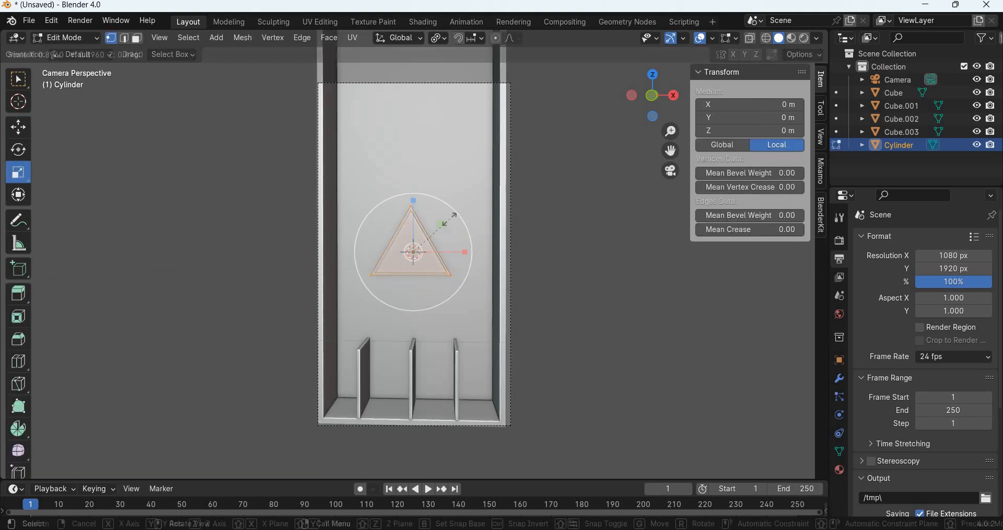
left_click(417, 238)
Step: Stretch the prism's mesh along Y in two passes, by 2.083 and 1.388, to about 1.54 m long
middle_click_drag(417, 238, 342, 253)
left_click_drag(444, 245, 475, 238)
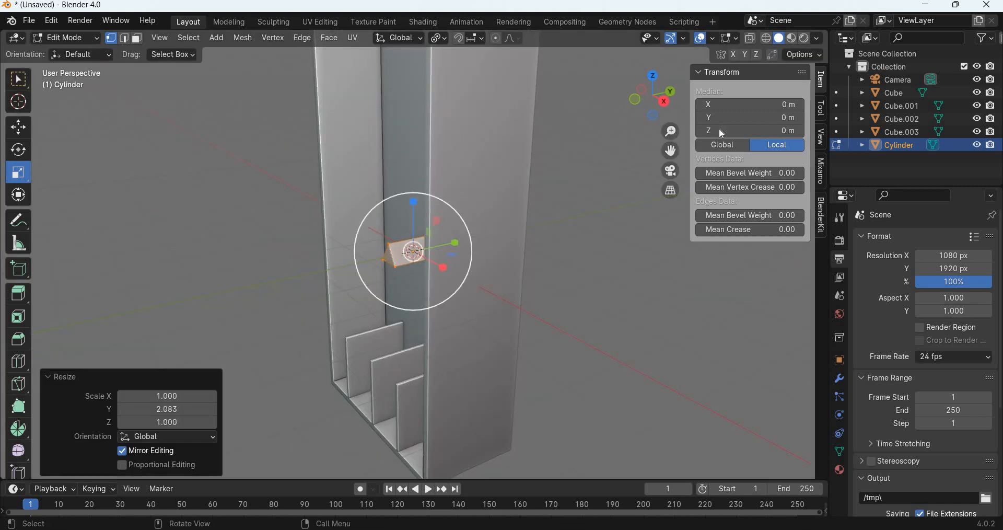
key("KP_3")
left_click(765, 40)
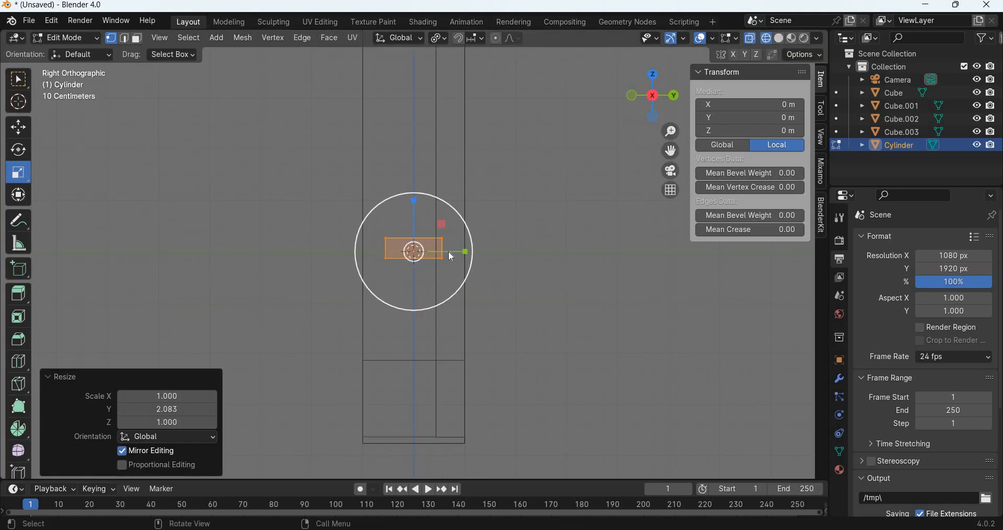
left_click_drag(452, 252, 465, 252)
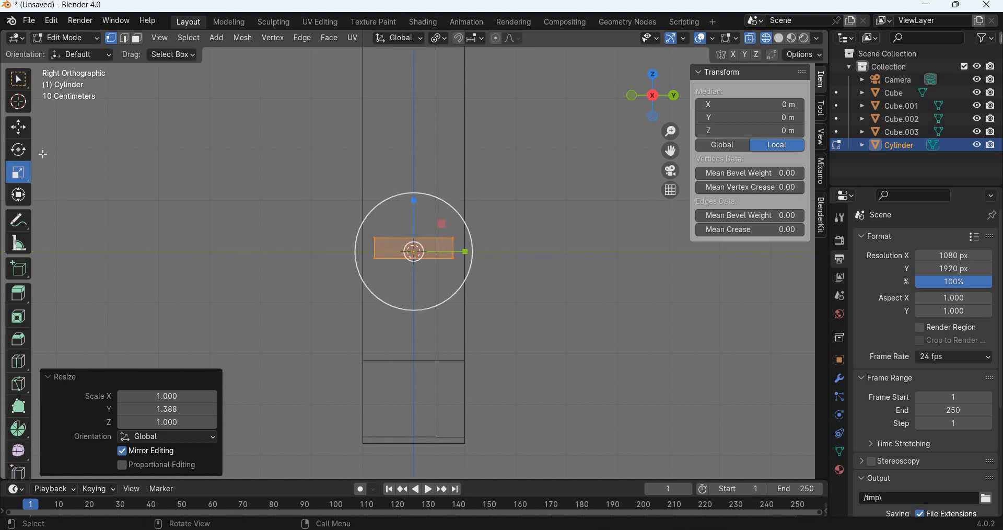
key("shift+space")
key("g")
key("ctrl+z")
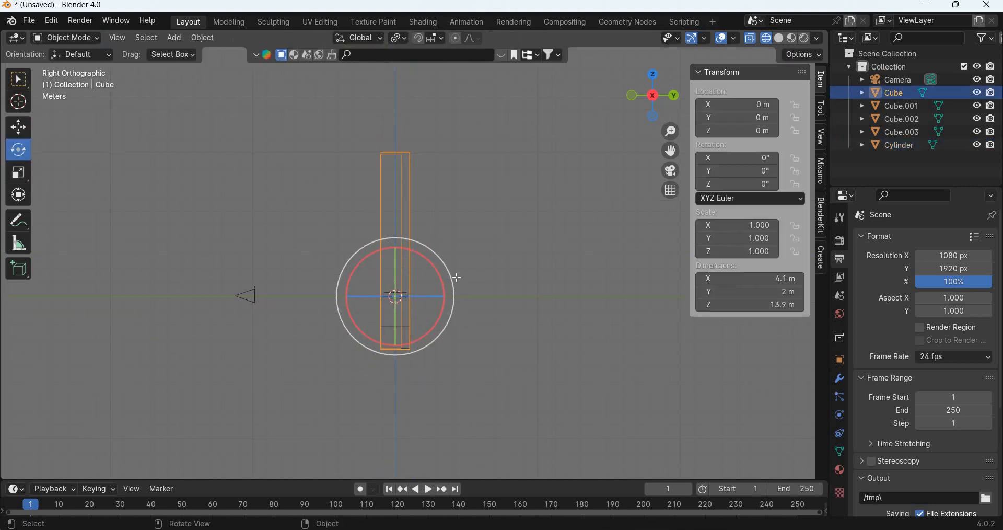
key("Tab")
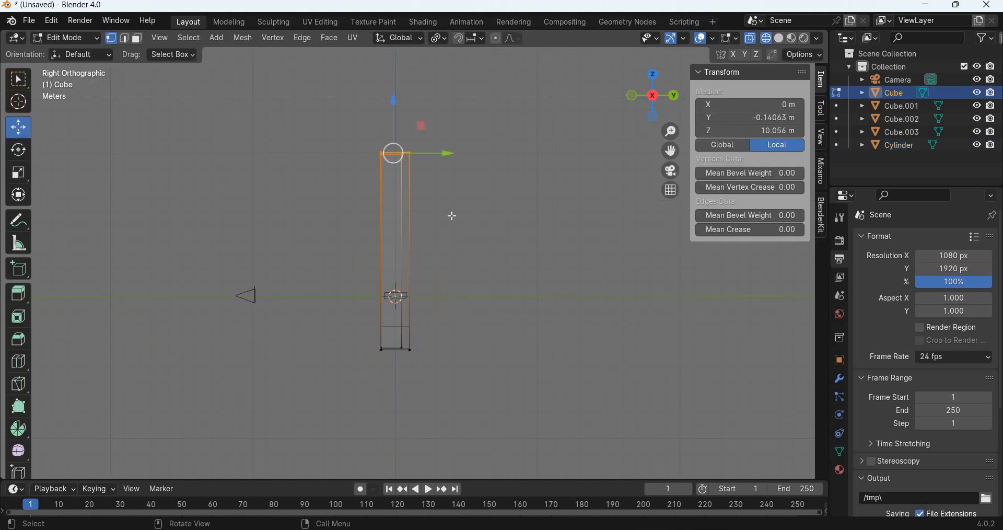
key("ctrl+z")
key("ctrl+z")
left_click_drag(465, 252, 466, 344)
left_click_drag(450, 410, 437, 421)
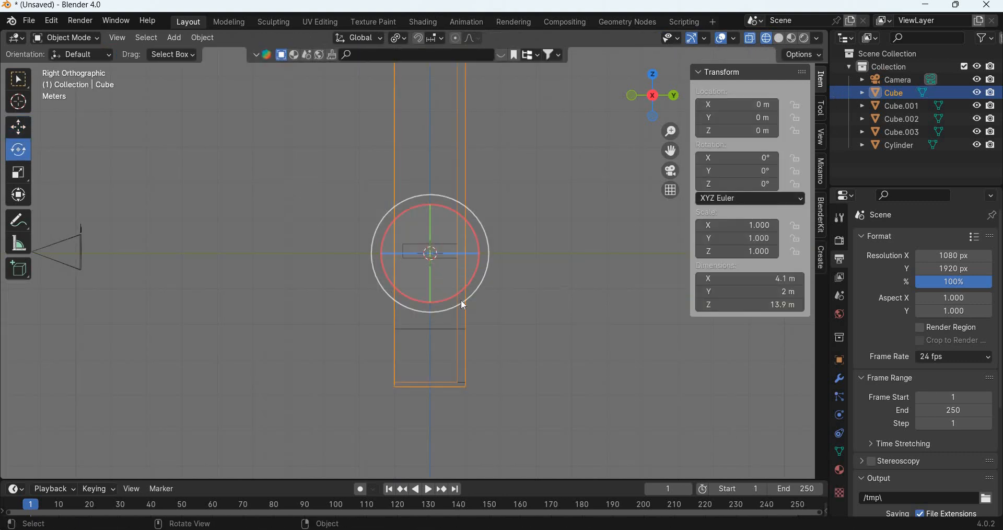
Step: Reselect the prism's whole mesh and scale it 1.247 along Y to about 1.92 m, spanning the box depth
left_click(464, 305)
key("Tab")
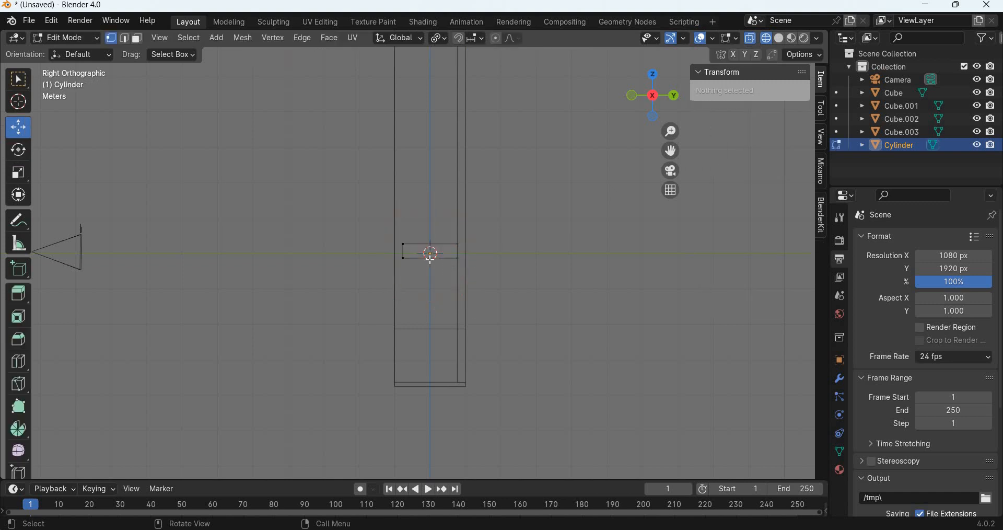
key("a")
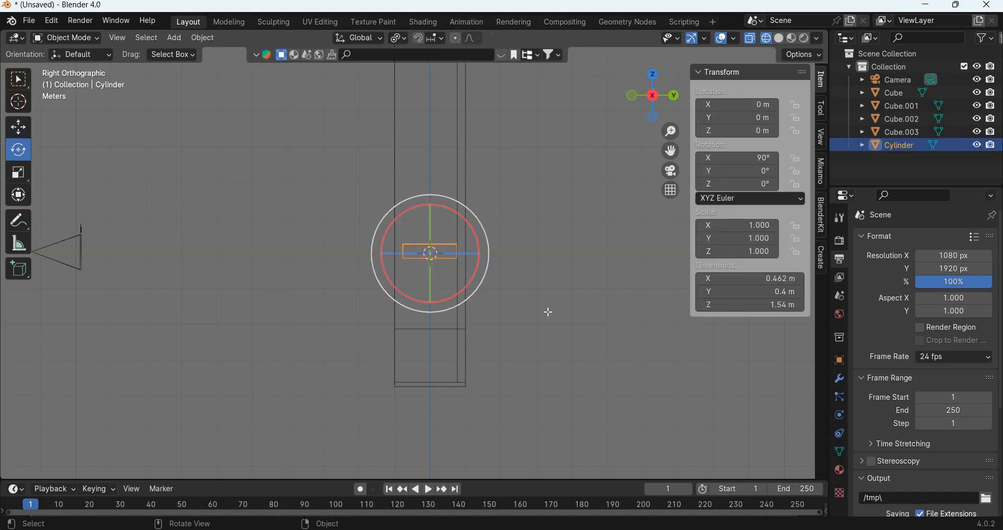
left_click(432, 260)
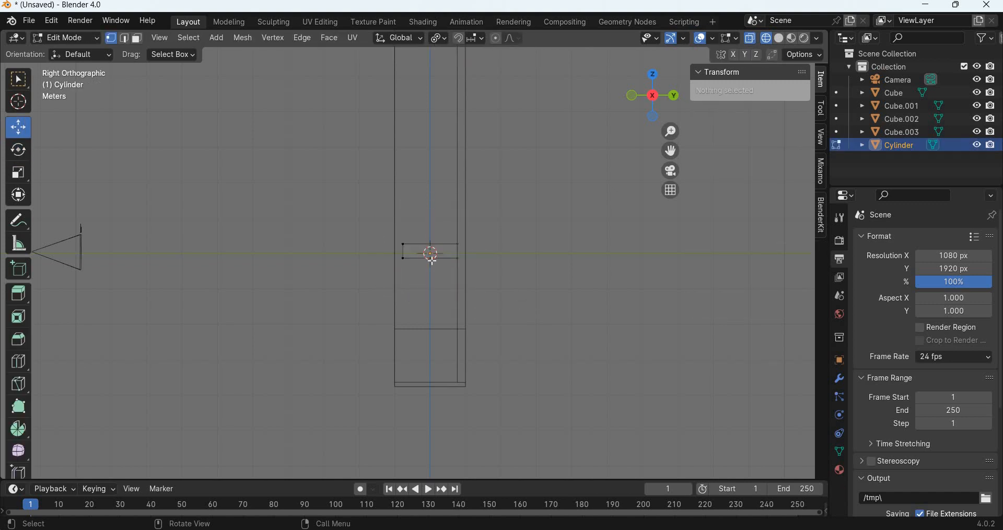
left_click(434, 259)
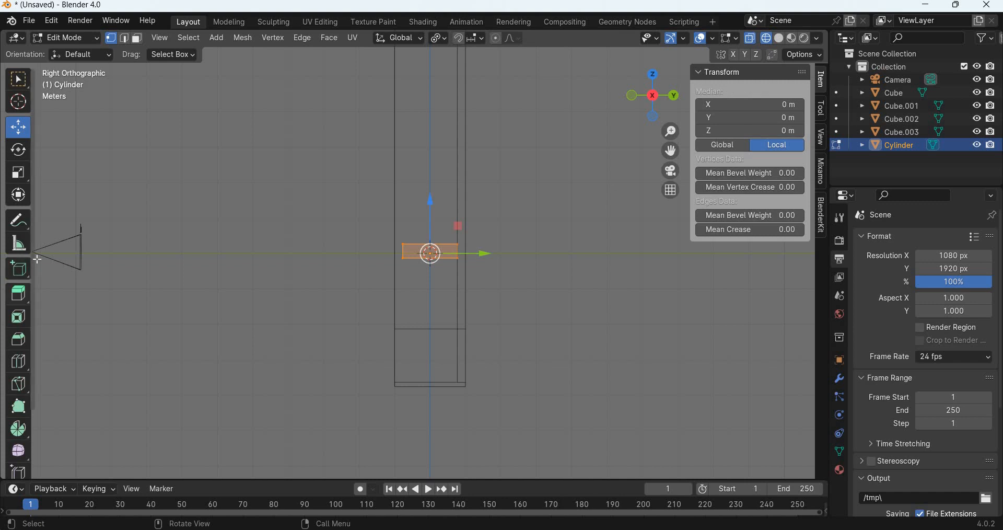
left_click(17, 173)
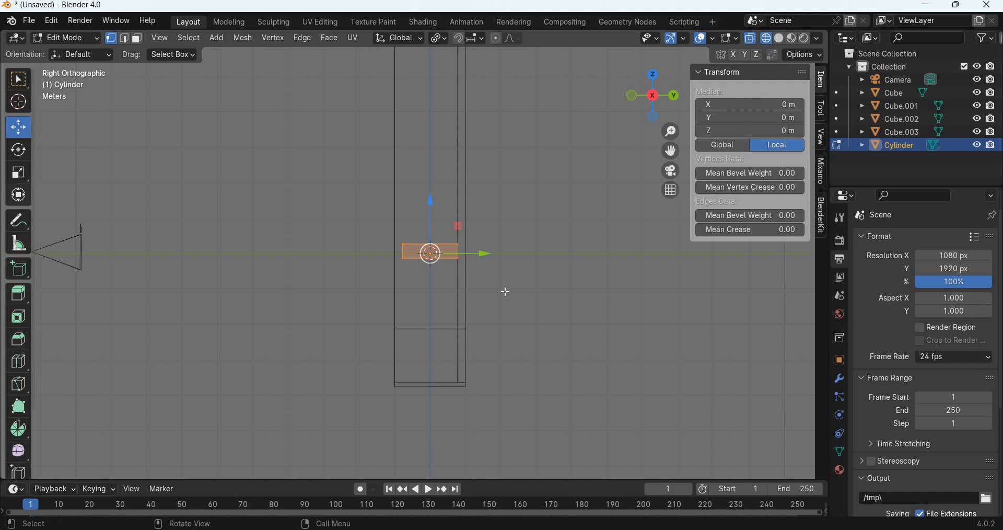
left_click_drag(462, 253, 464, 254)
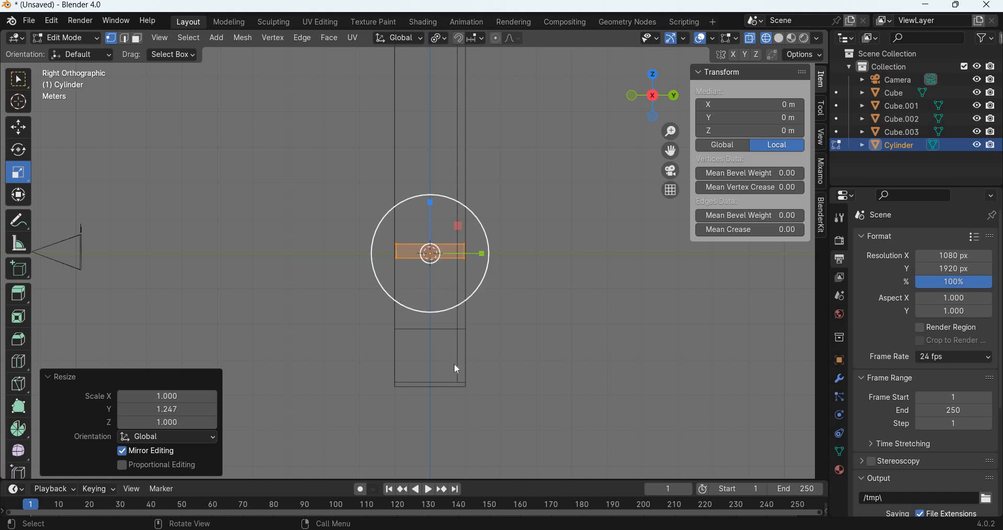
key("Tab")
Step: Return the viewport to solid shading, check the prism from the camera, and activate the Move tool
middle_click_drag(500, 365, 544, 386)
key("KP_0")
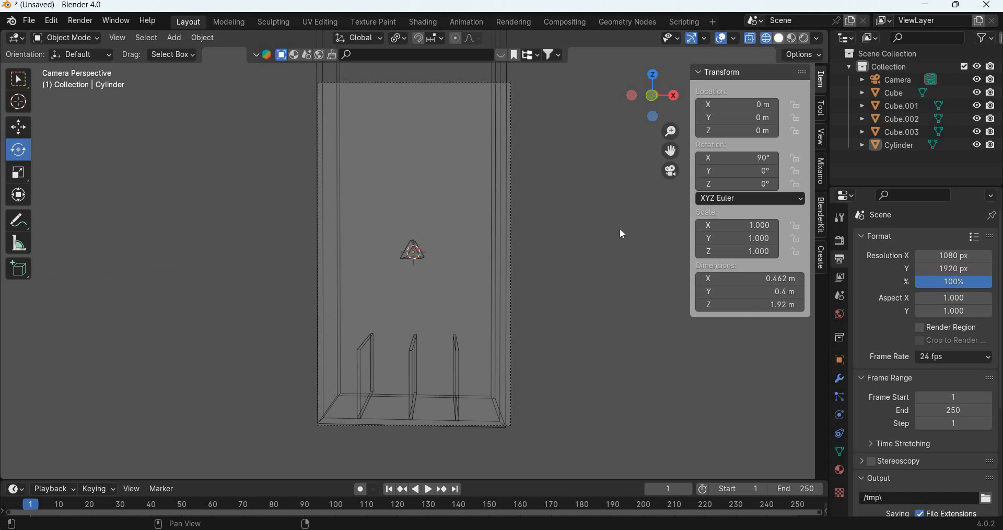
key("shift+z")
left_click(19, 127)
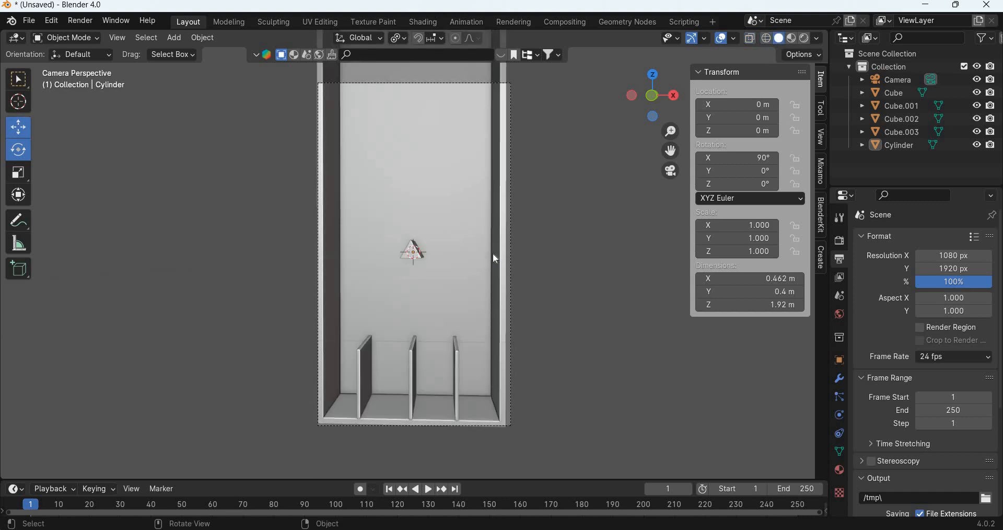
key("KP_0")
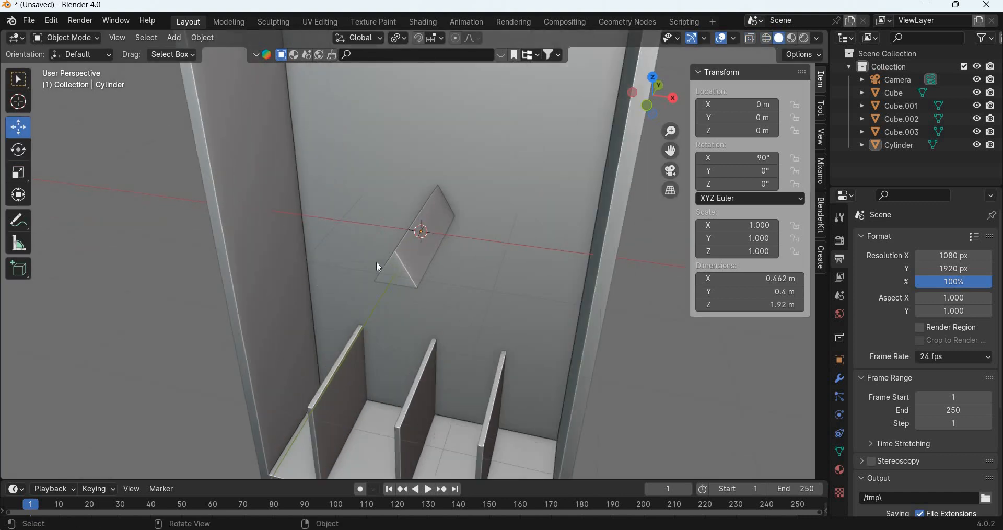
Step: In Edit Mode, bevel the prism's long edges and front triangular edges with a width of 0.03 m
left_click(407, 252)
key("Tab")
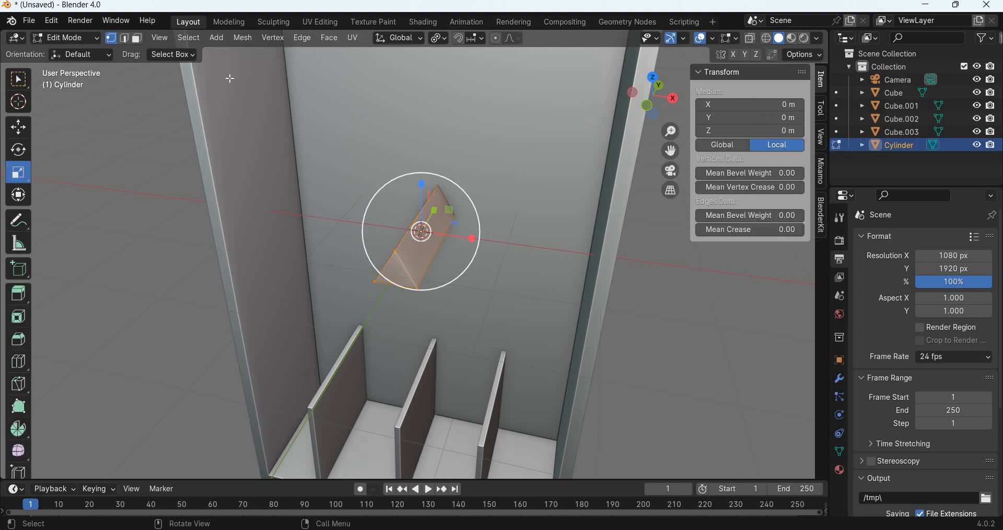
key("2")
left_click(403, 239)
middle_click_drag(459, 307, 439, 266)
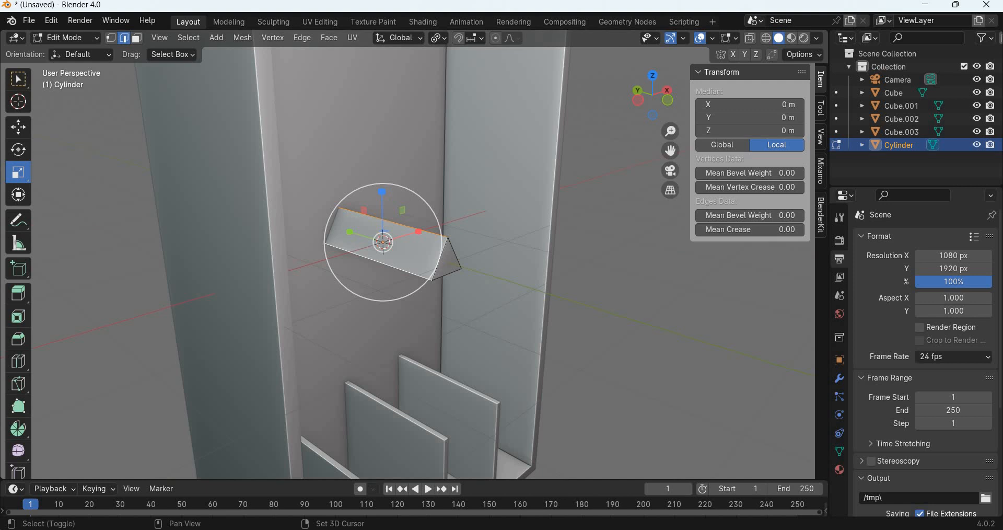
left_click_drag(480, 235, 444, 315, "shift")
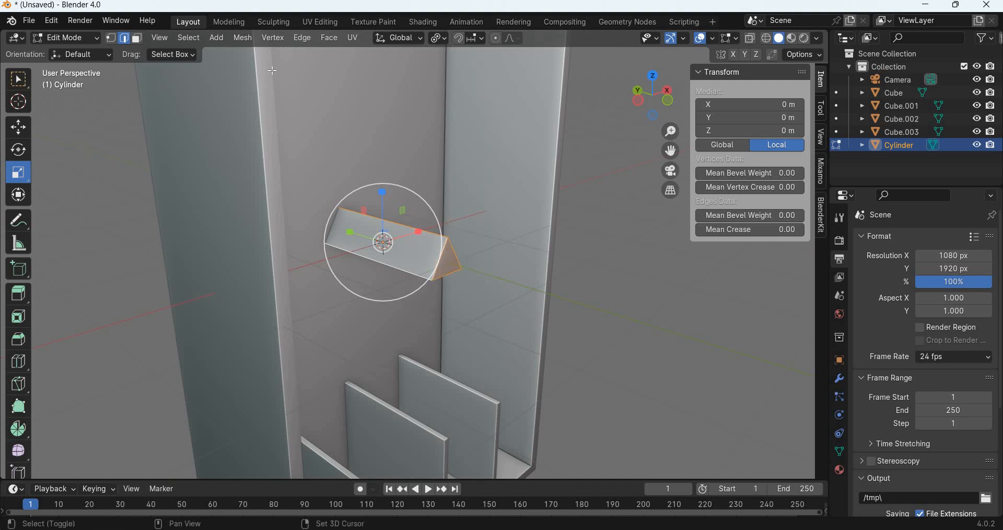
left_click(303, 38)
left_click(332, 66)
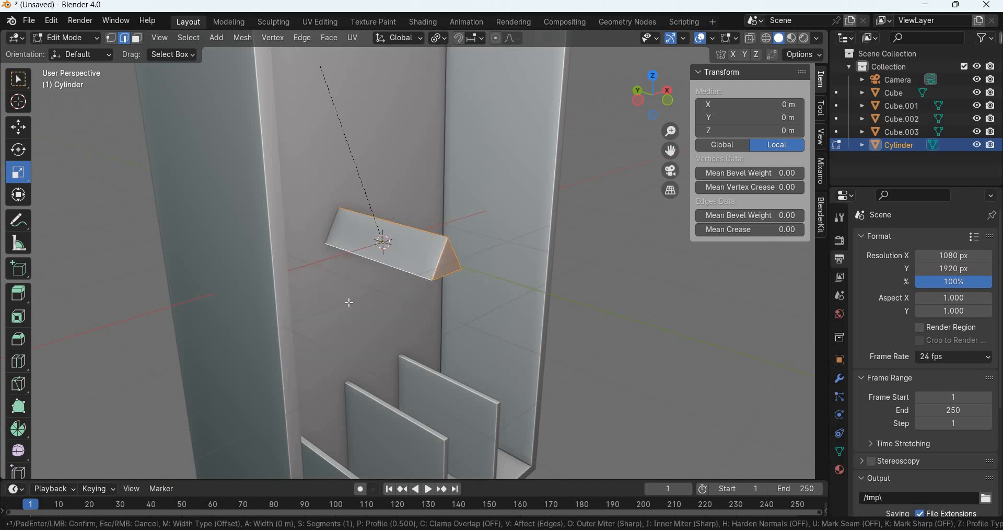
left_click(166, 280)
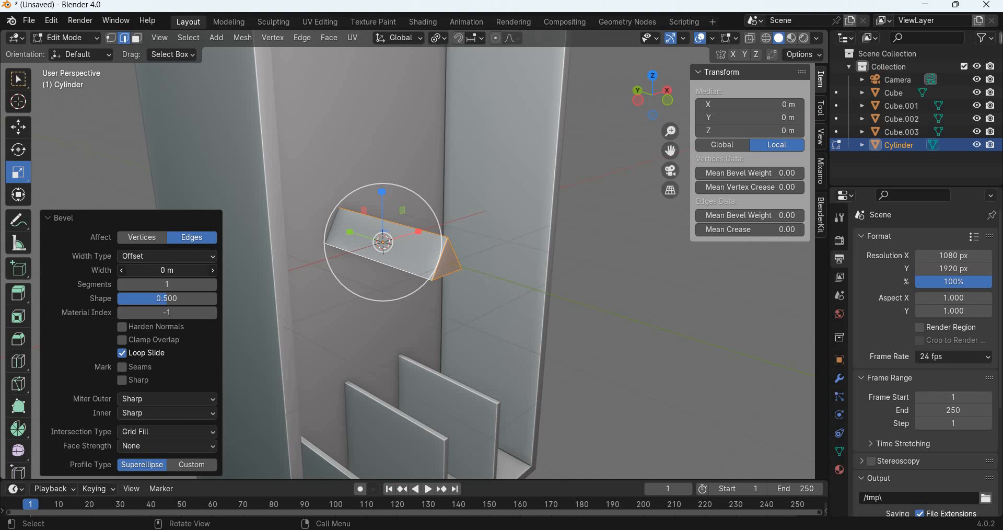
left_click_drag(167, 270, 146, 271)
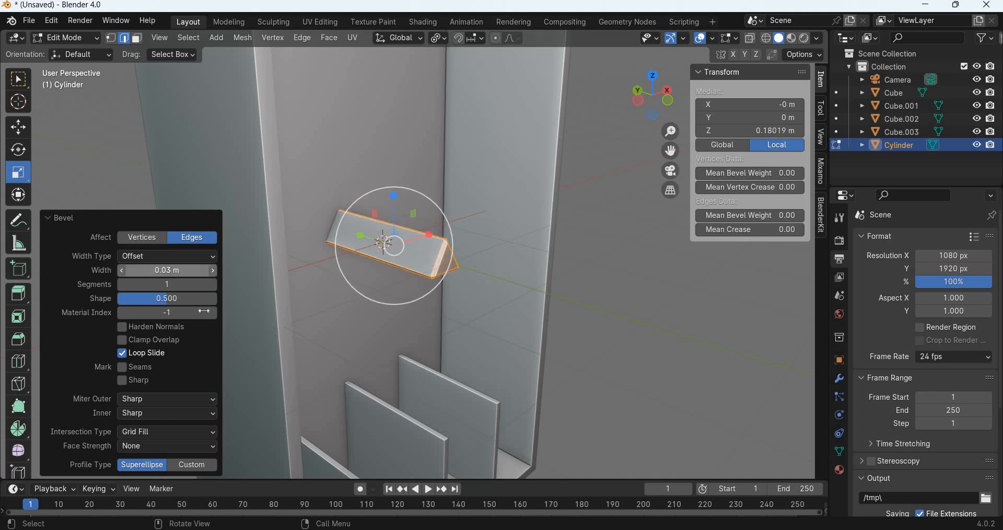
Step: Set the prism's bevel to 3 segments, return to Object Mode and deselect it
left_click(211, 284)
left_click(211, 284)
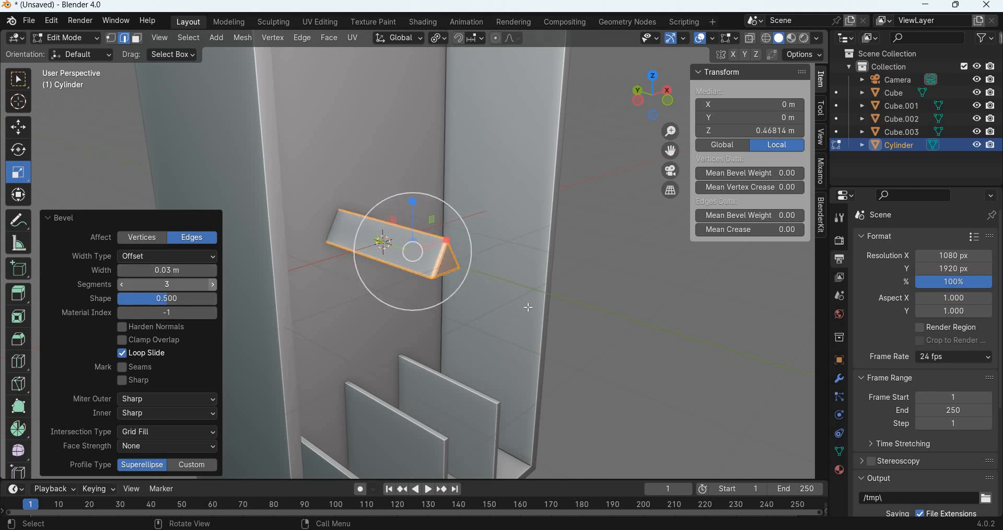
key("Tab")
left_click(484, 329)
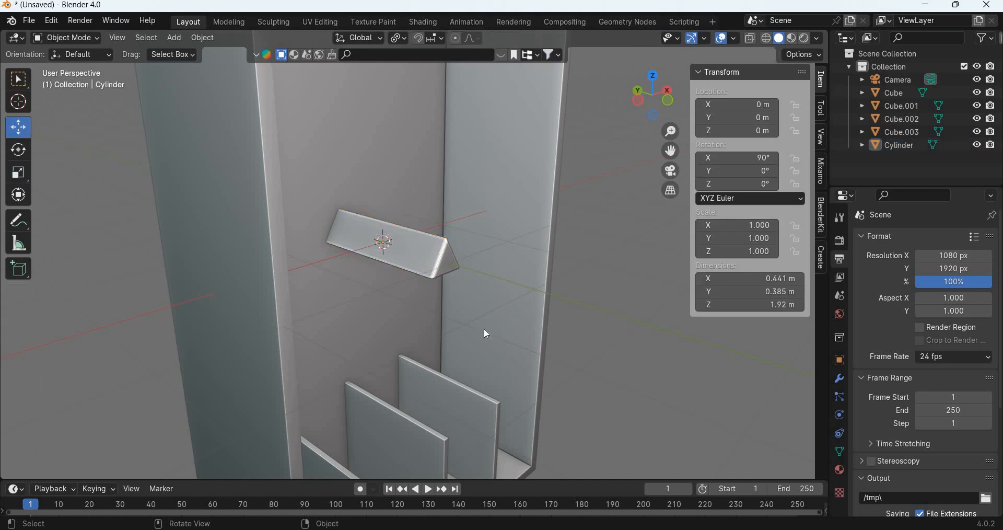
Step: Bevel the selected edges of the tall box's frame in Edit Mode with a width of 0.1 m
key("KP_1")
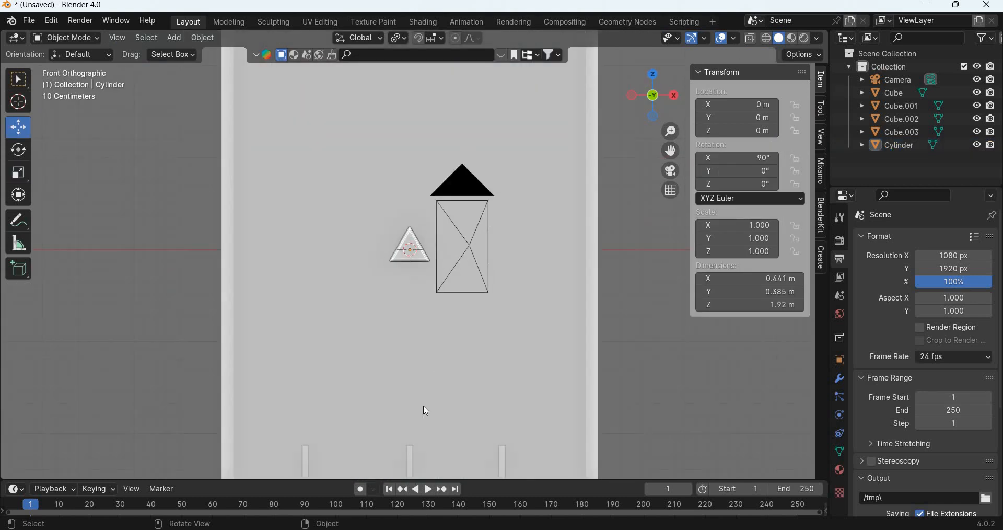
scroll(460, 329, "down", 1)
middle_click_drag(258, 440, 233, 351, "shift")
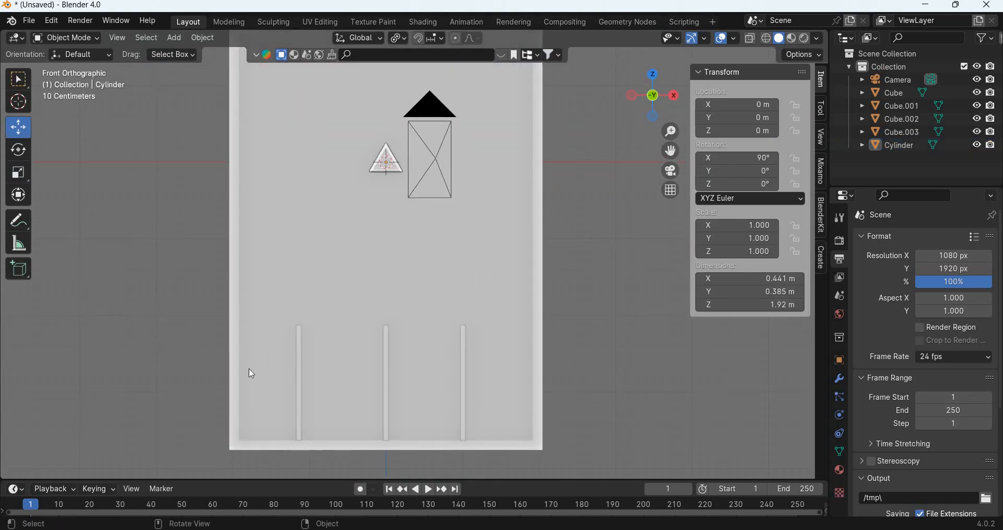
left_click(265, 390)
key("Tab")
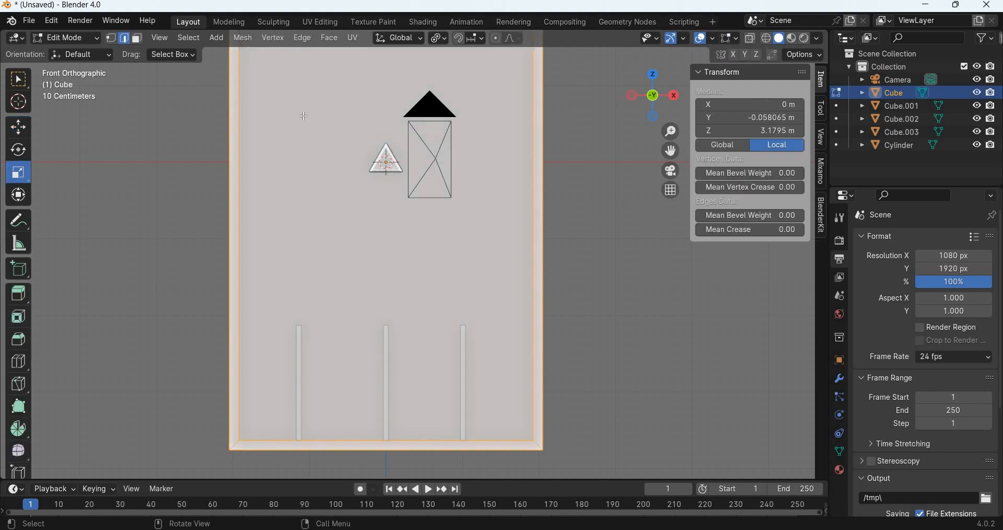
left_click(301, 38)
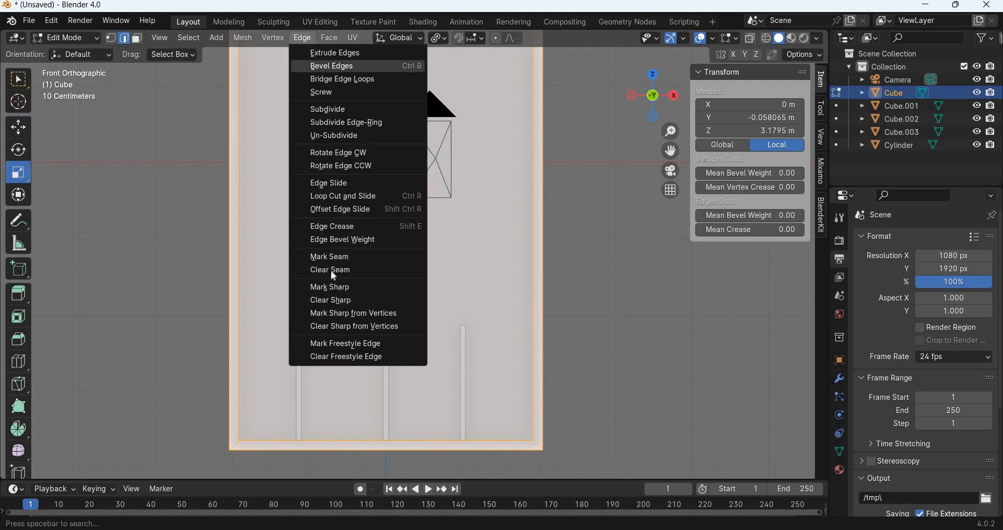
left_click(324, 72)
left_click(317, 282)
left_click(166, 271)
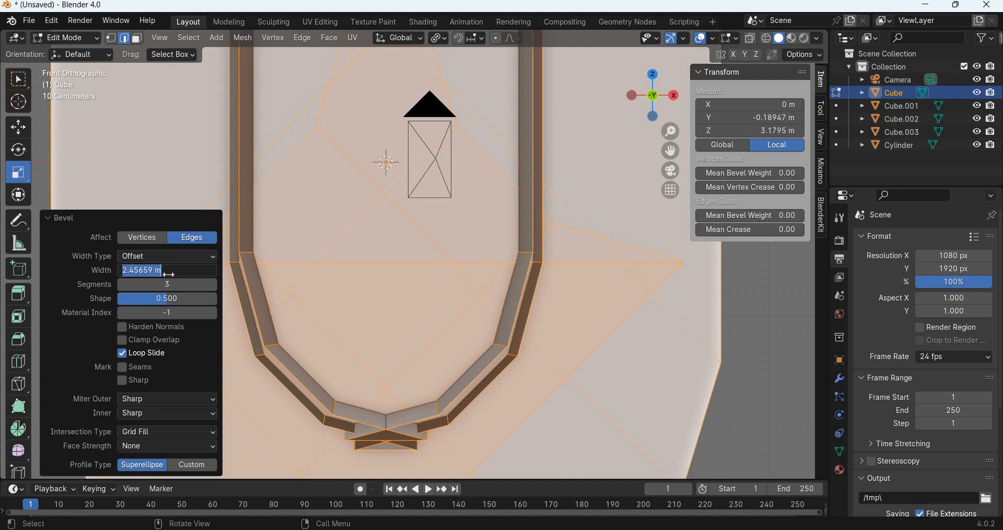
type("0.1")
key("Return")
Step: Reduce the box's bevel width to 0.05 m and return to Object Mode
left_click(136, 270)
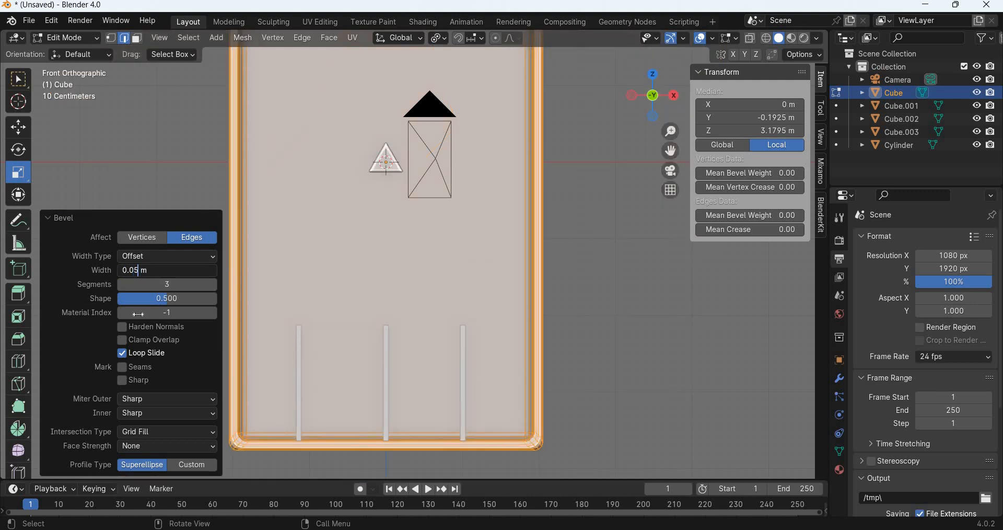
key("Return")
key("Tab")
Step: Bevel the edges of the right-hand bin divider in Edit Mode with a width of 0.01 m
left_click(487, 324)
key("Tab")
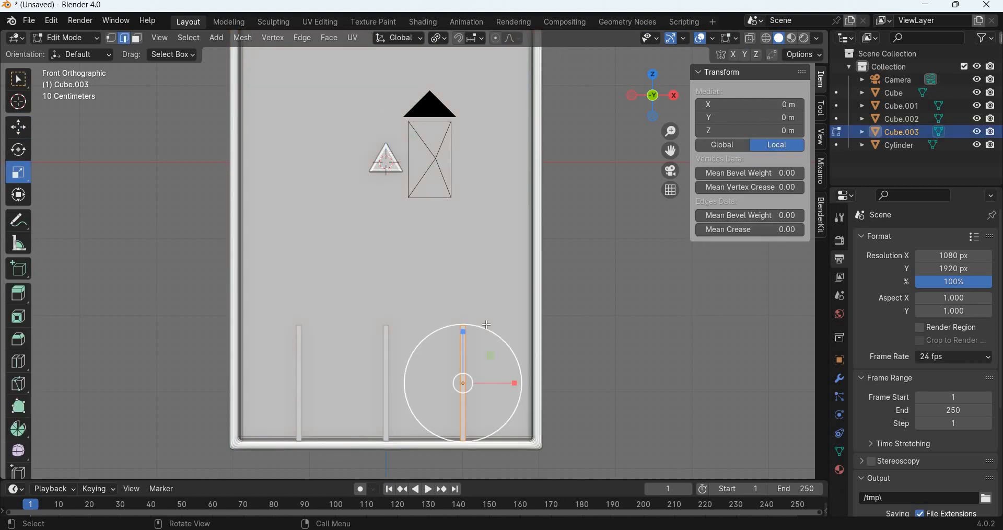
left_click(305, 38)
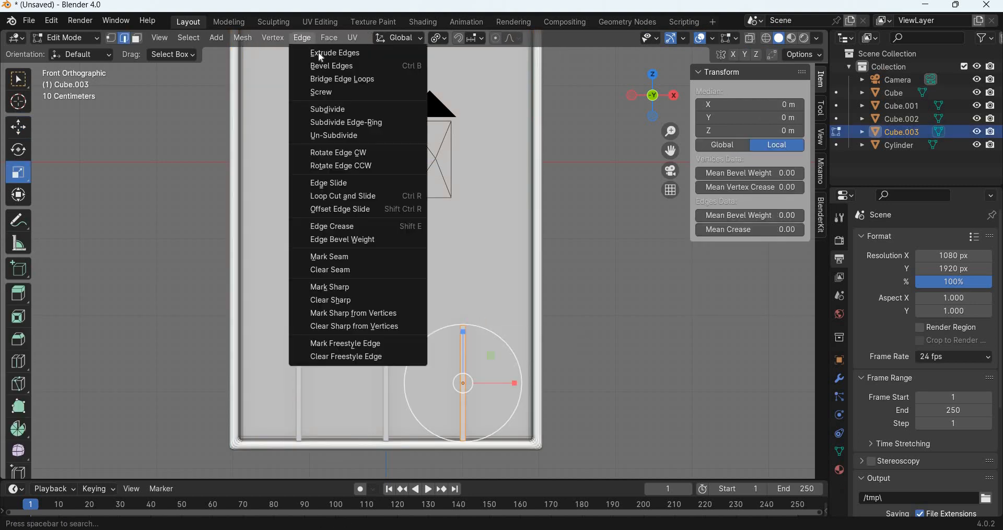
left_click(334, 65)
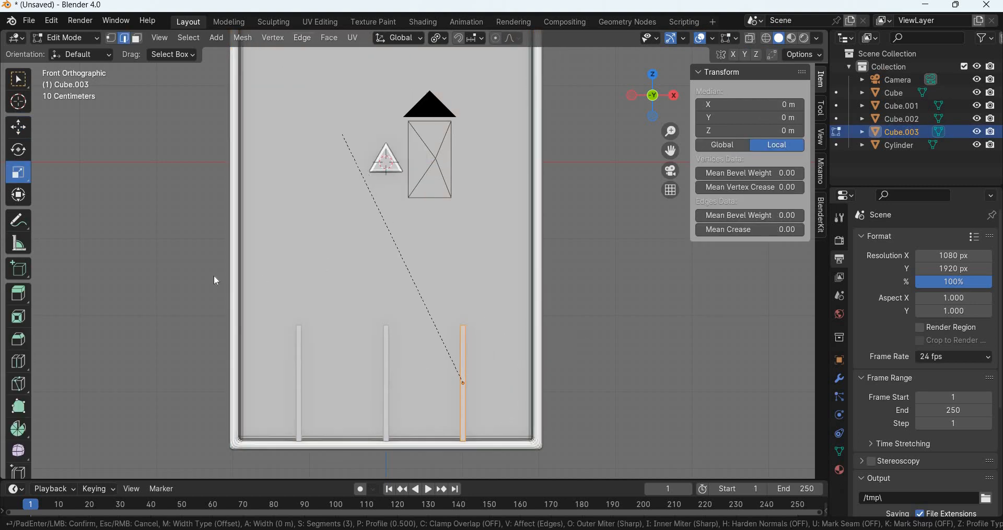
left_click(214, 275)
double_click(194, 270)
type(".")
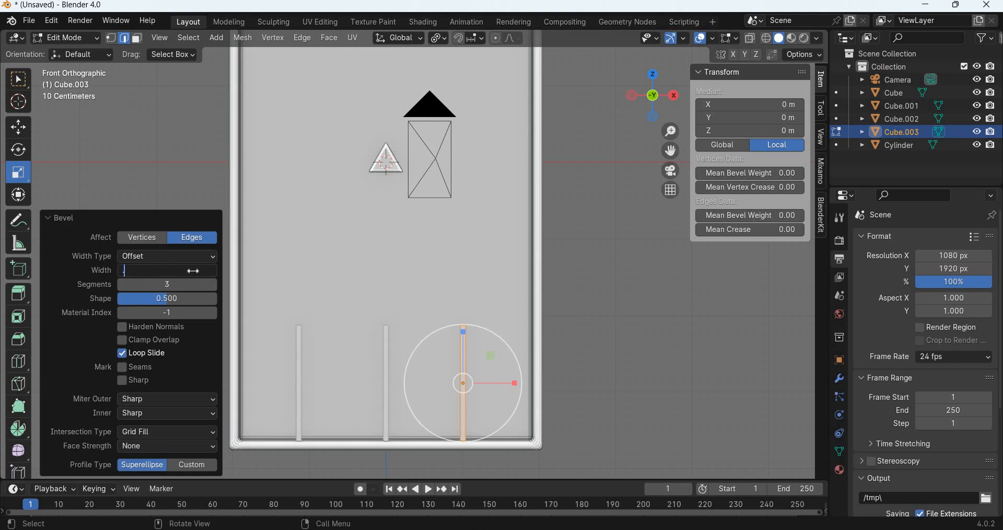
type("01")
key("Return")
Step: Set the right-hand divider's bevel width to 0.02 m and return to Object Mode
scroll(430, 369, "up", 4)
left_click(182, 268)
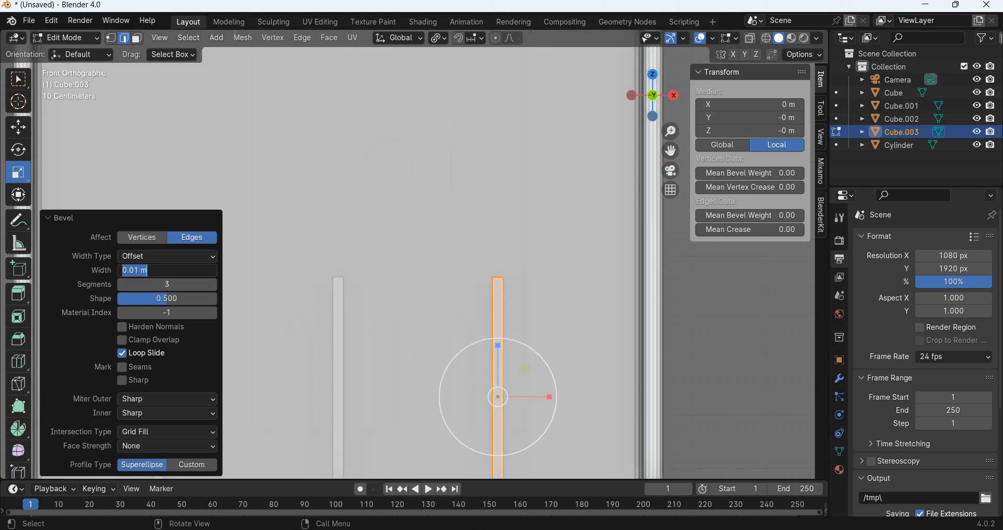
type(".02")
key("Return")
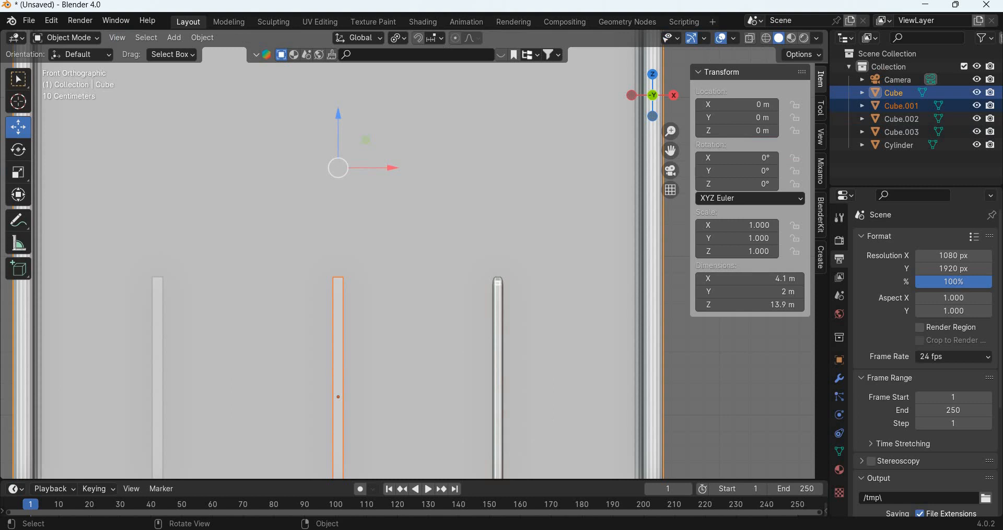
Step: Link the beveled right-hand divider's object data to the other two dividers, and deselect everything
key("alt+a")
left_click(343, 327, "shift")
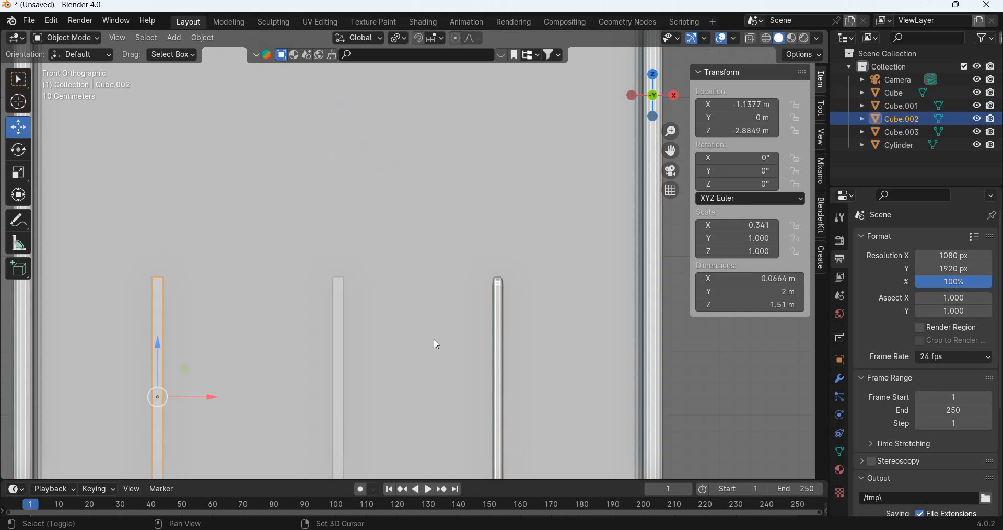
left_click(504, 323, "shift")
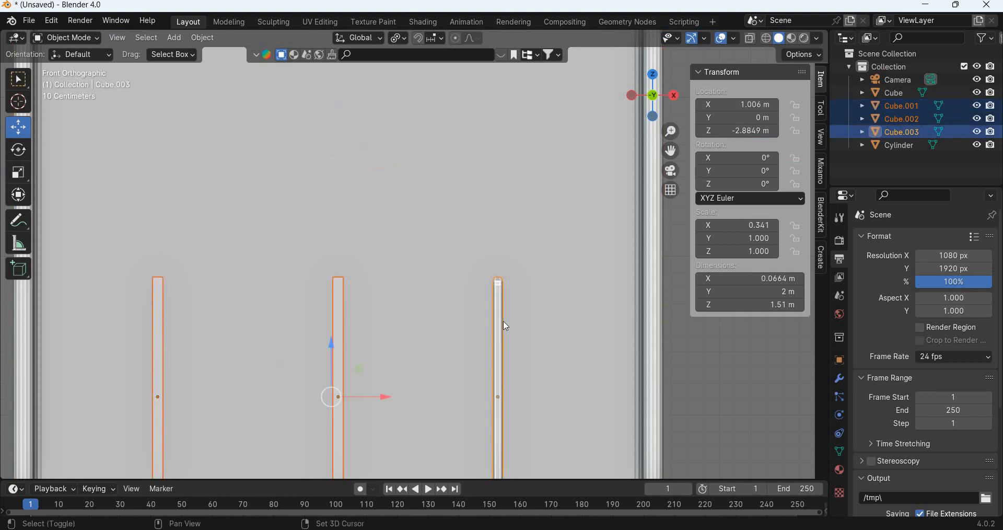
key("ctrl+l")
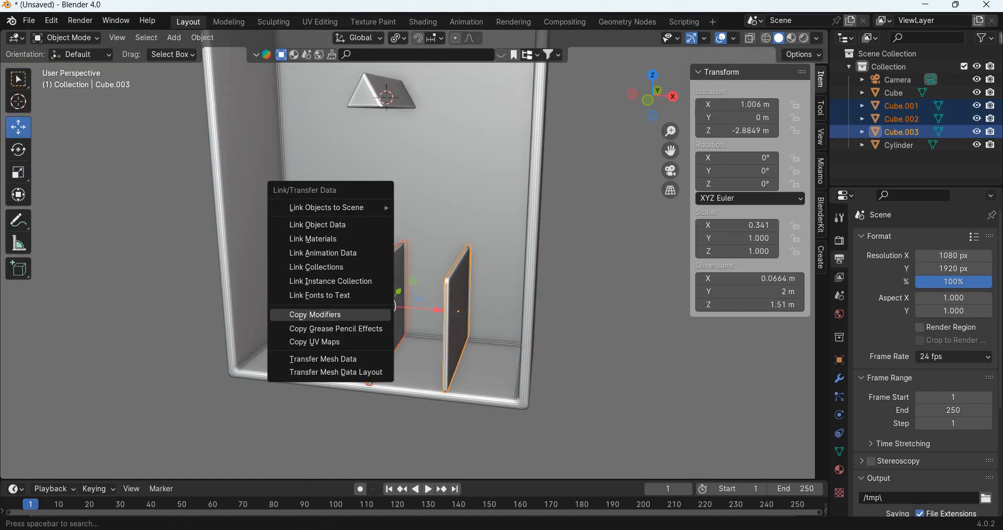
left_click(345, 226)
key("alt+a")
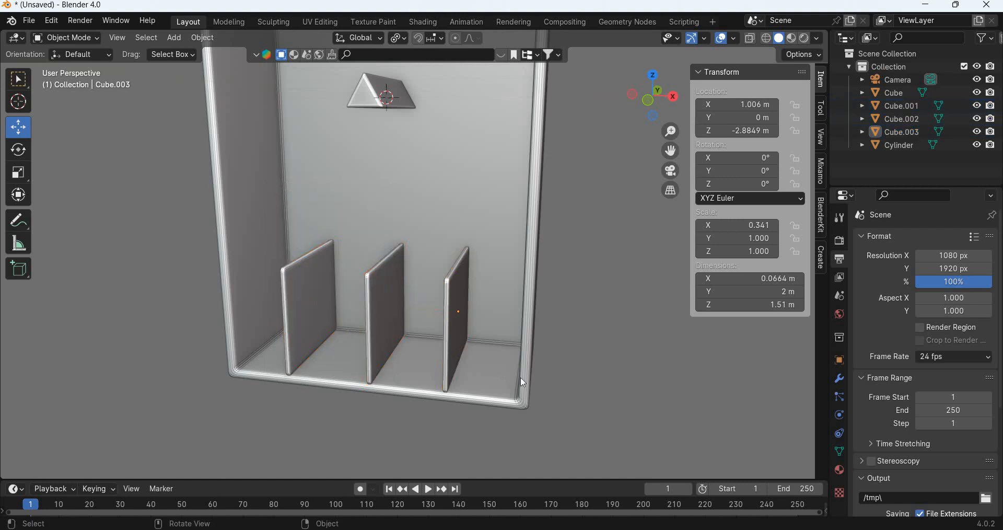
Step: Duplicate the prism peg in front view to the lower right, the left, and the right at about X 0.94 m, Z 1.83 m
scroll(308, 277, "up", 3)
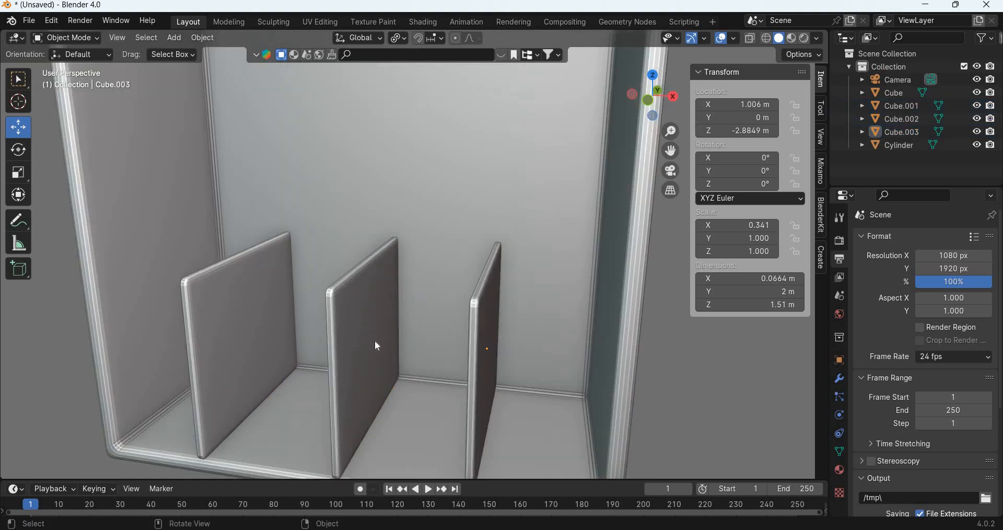
key("KP_0")
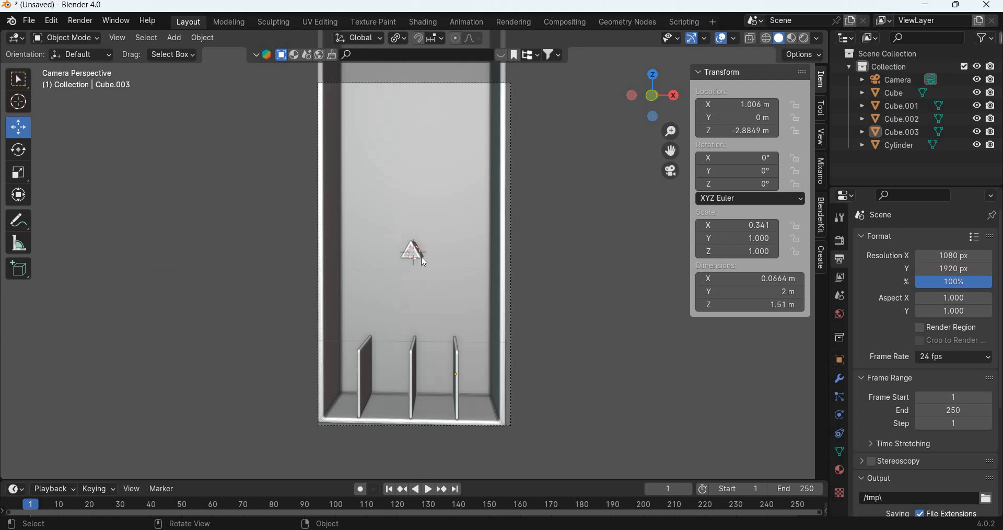
left_click(406, 258)
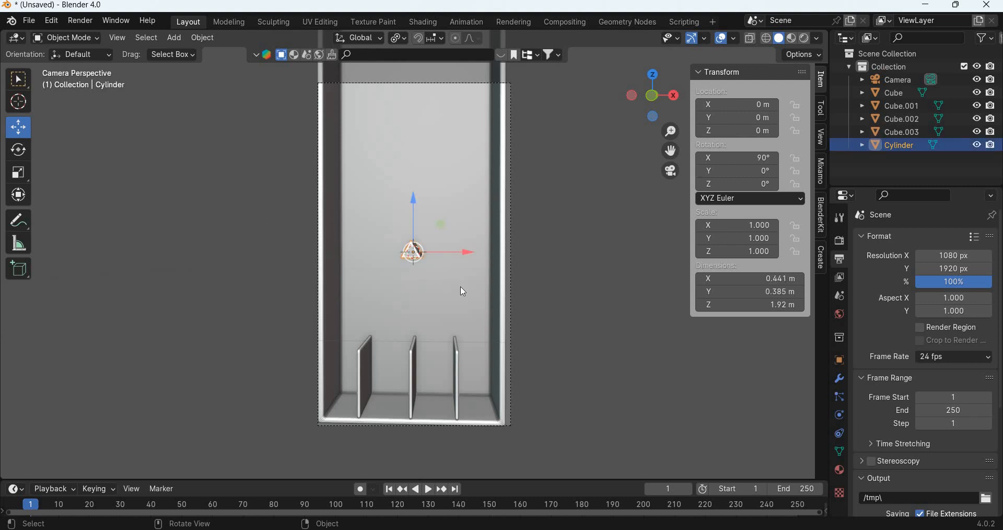
key("KP_1")
scroll(424, 234, "down", 5)
middle_click_drag(446, 269, 469, 296, "shift")
key("shift+d")
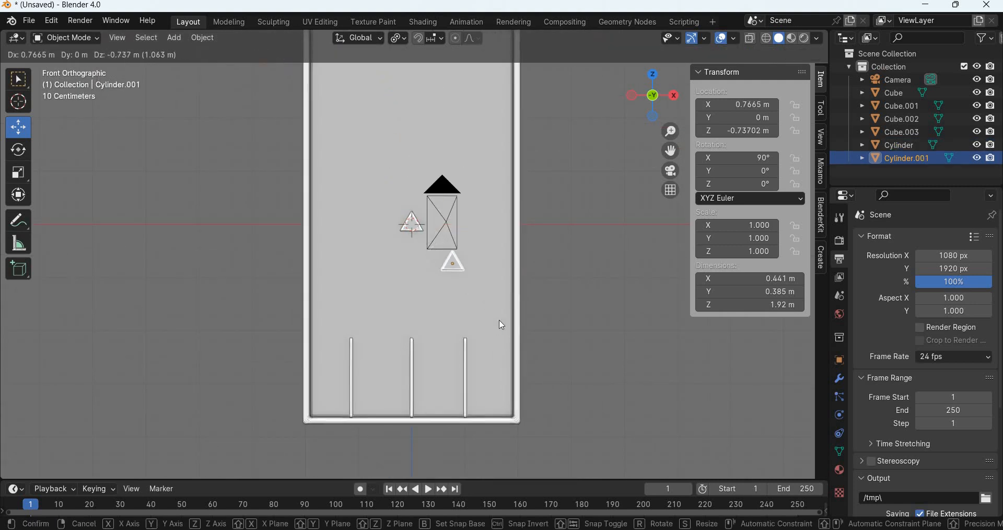
left_click(538, 357)
key("shift+d")
left_click(500, 179)
key("shift+d")
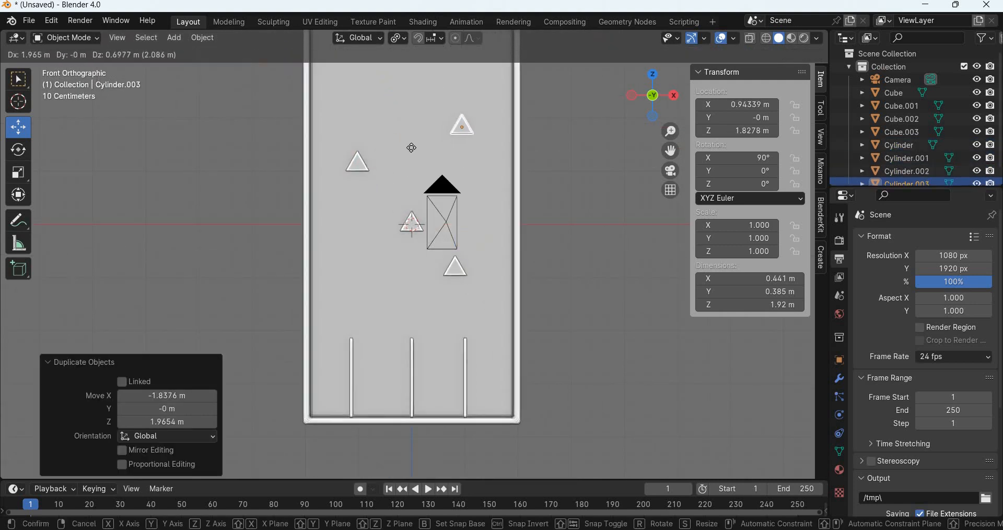
left_click(411, 147)
Step: Place three more peg copies in the box: upper left, lower left, and upper centre at about X 0.12 m, Z 2.71 m
key("shift+d")
left_click(425, 290)
key("shift+d")
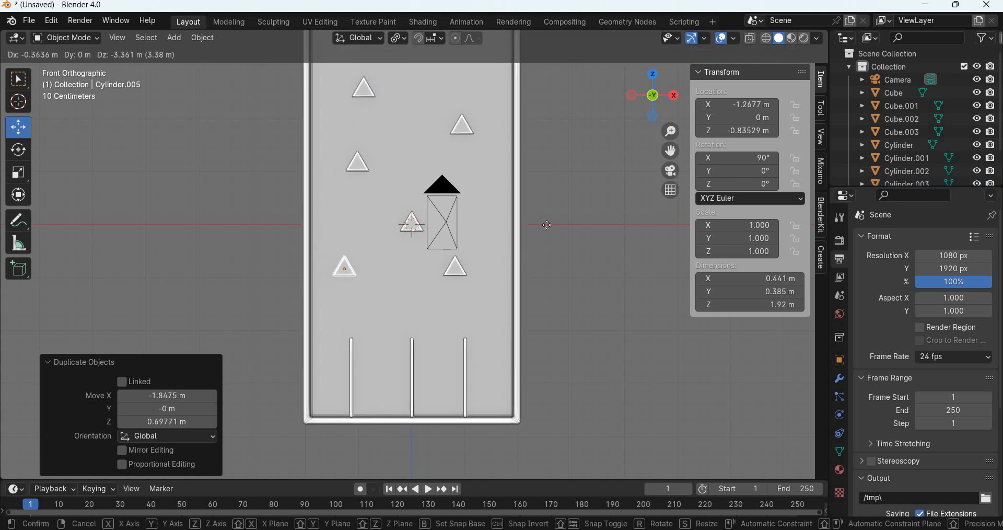
left_click(537, 379)
key("shift+d")
left_click(566, 246)
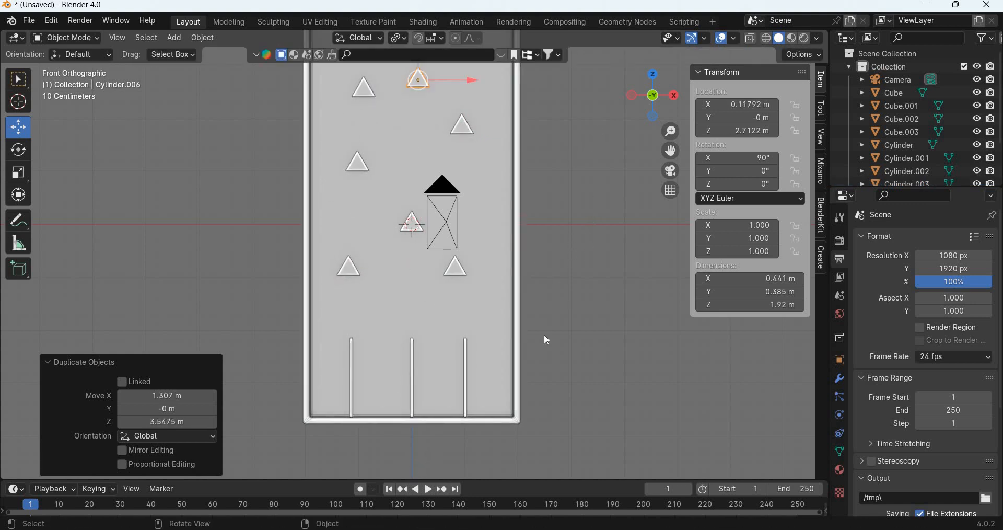
Step: From the camera view, add two peg copies near the top of the frame, one at the right and one at the left
key("KP_0")
key("shift+d")
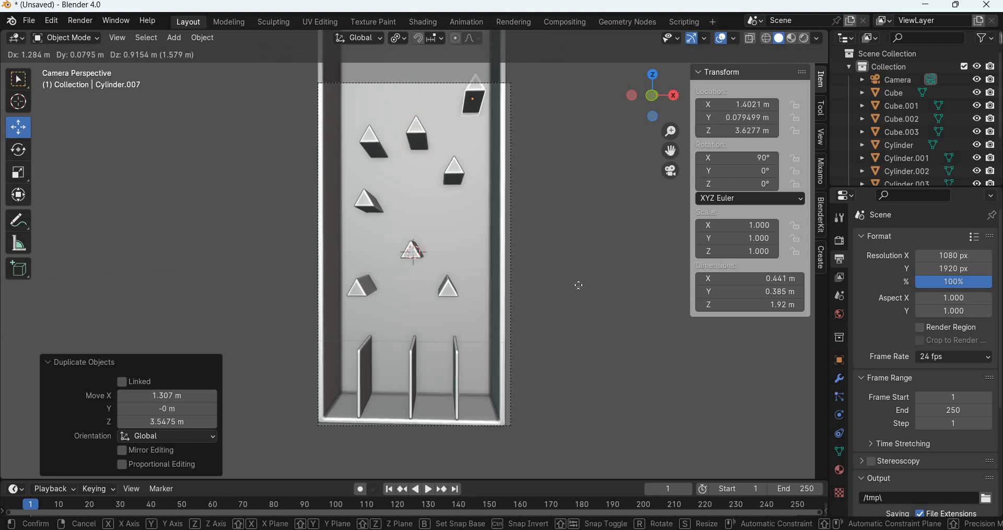
left_click(483, 284)
key("shift+d")
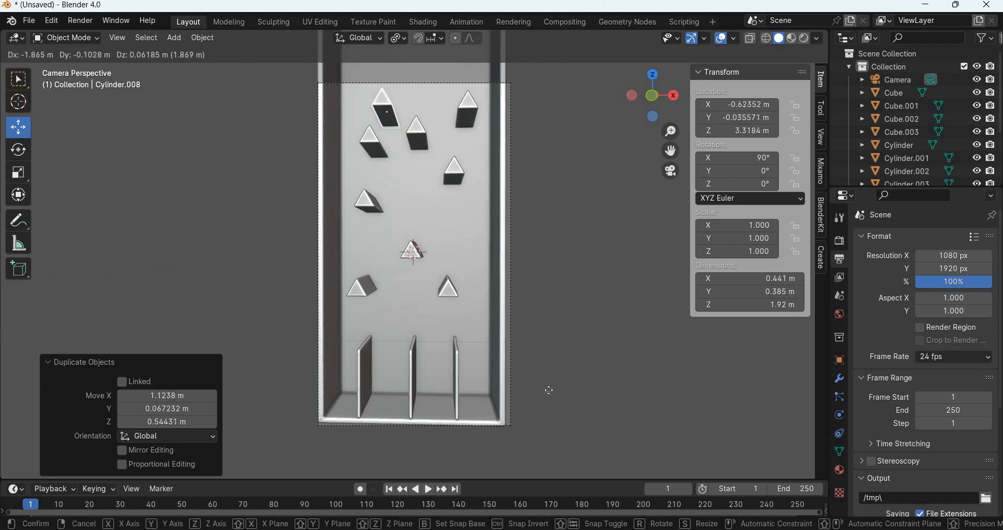
left_click(548, 390)
Step: Add a peg copy near X 1.09 m, Z 0.62 m, and lower the upper central peg about 0.64 m along Z
key("shift+d")
left_click(540, 395)
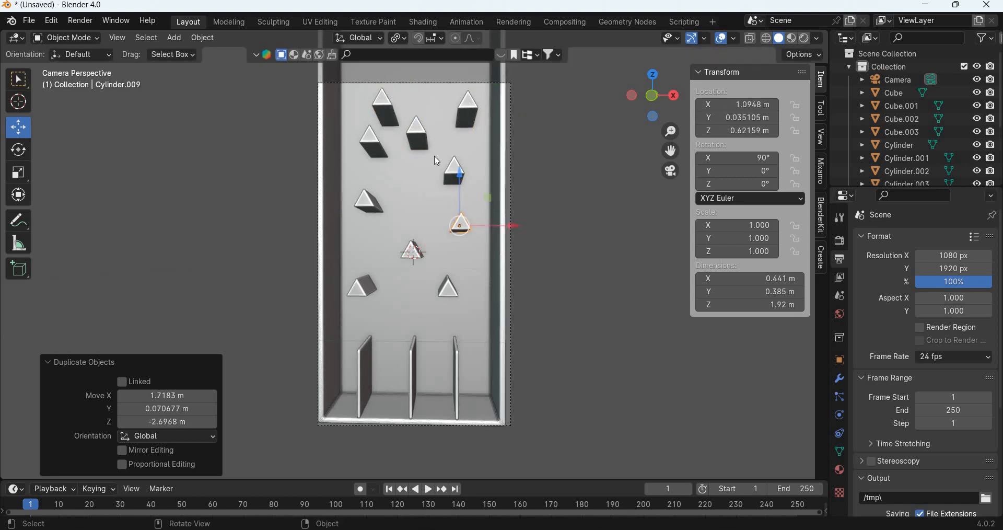
left_click(418, 135)
left_click_drag(418, 102, 418, 132)
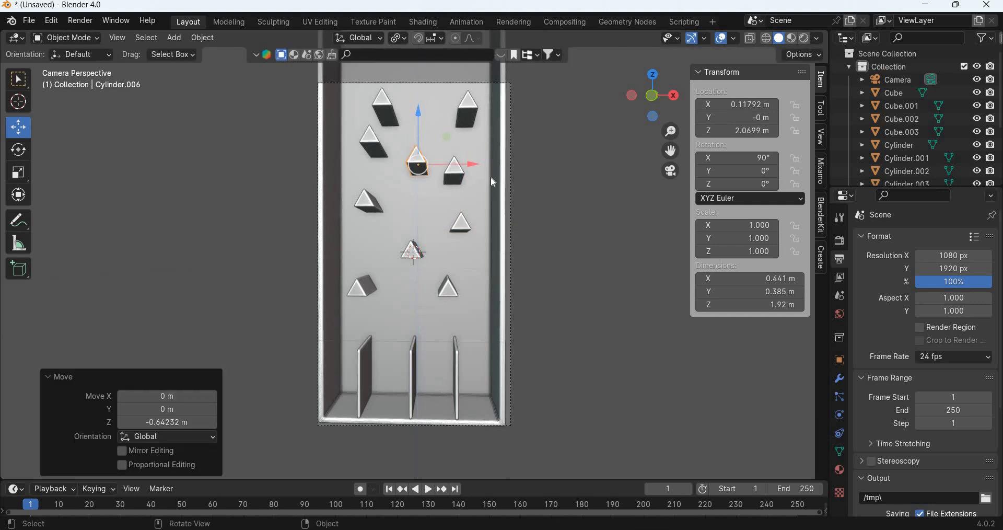
Step: Move the upper-right central peg about 0.23 m along X, and the upper-left peg about -0.19 m X and -0.33 m Z
left_click(454, 171)
left_click_drag(511, 181, 522, 180)
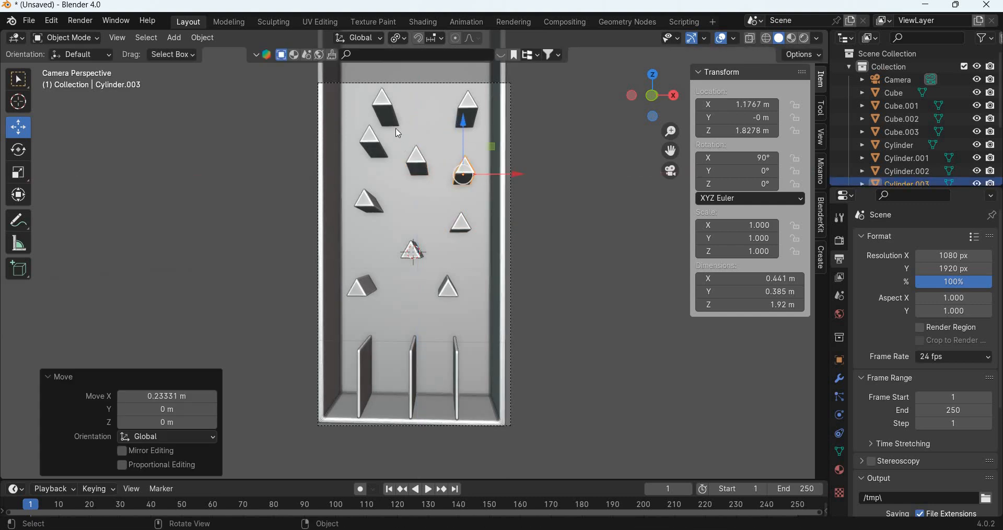
left_click(400, 130)
left_click_drag(394, 137, 386, 152)
Step: Lock the camera to the view and orbit it slightly so the box is seen more squarely from the front
left_click(822, 137)
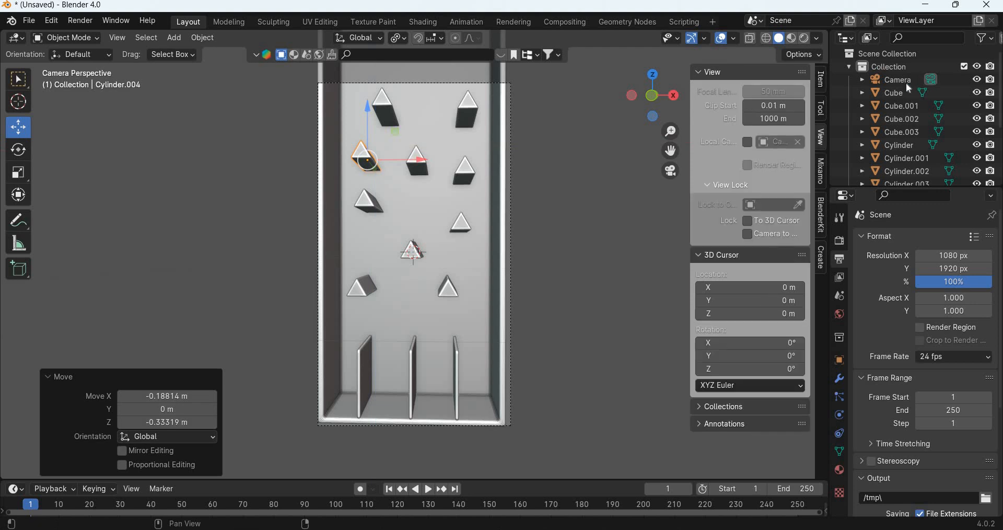
left_click(748, 234)
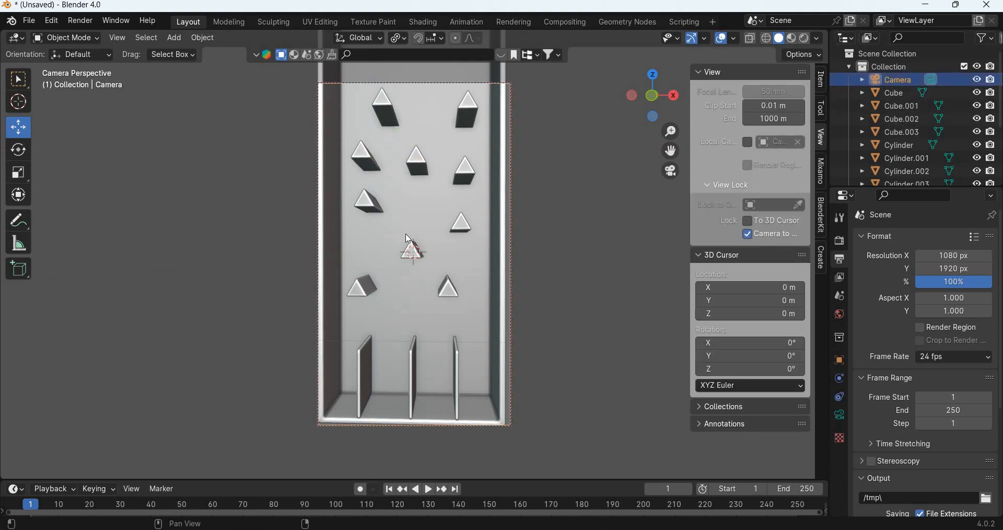
middle_click_drag(410, 246, 412, 249)
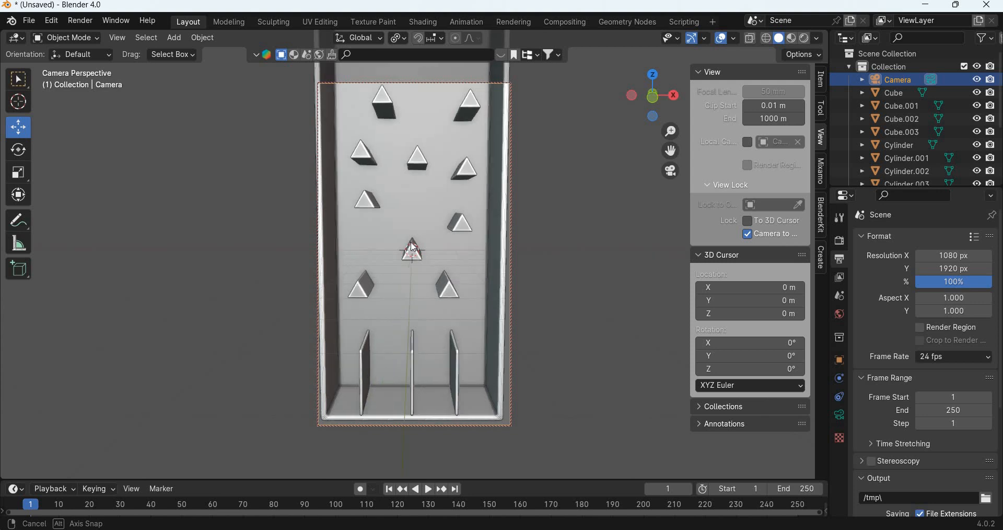
Step: Lower the middle-left peg about 0.44 m along Z, and copy the upper-left peg onto the upper left and right walls
left_click_drag(395, 168, 394, 190)
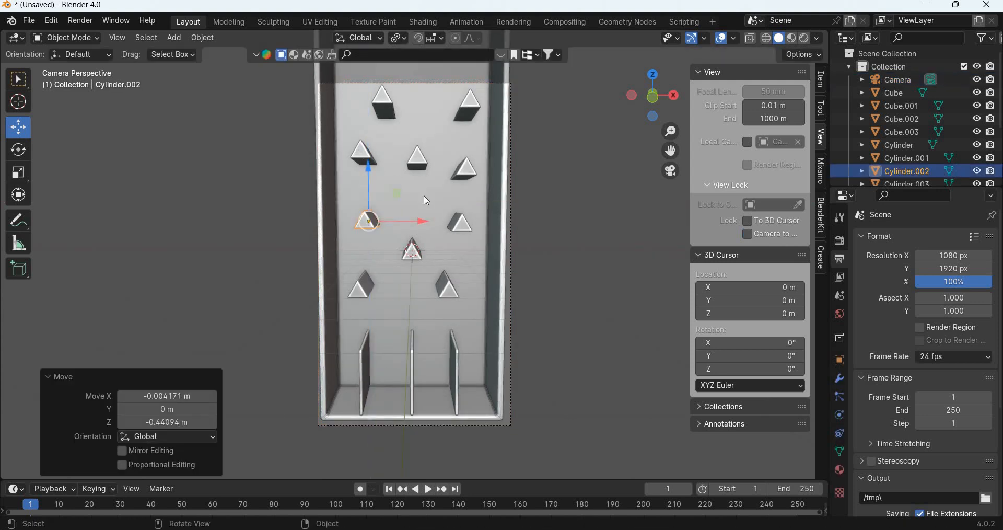
left_click(365, 164)
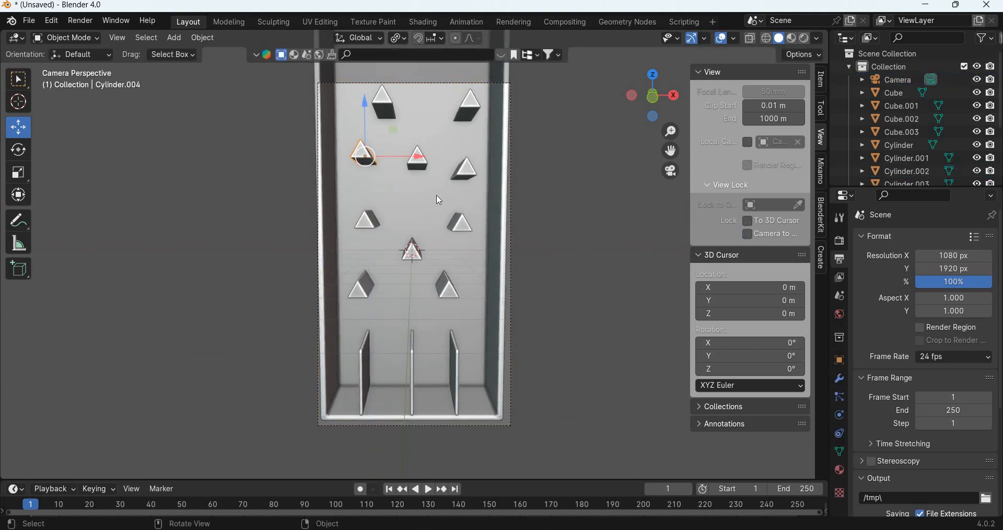
key("shift+d")
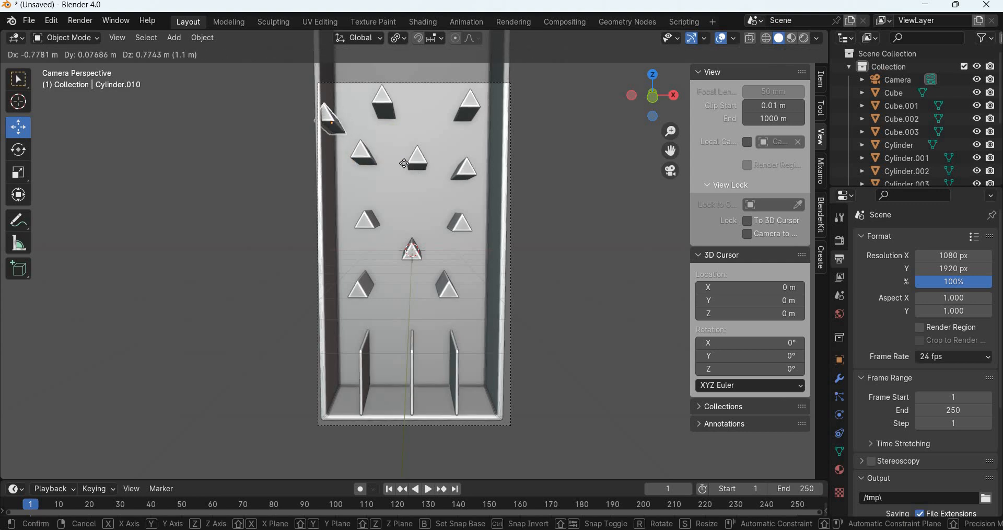
left_click(413, 172)
key("shift+d")
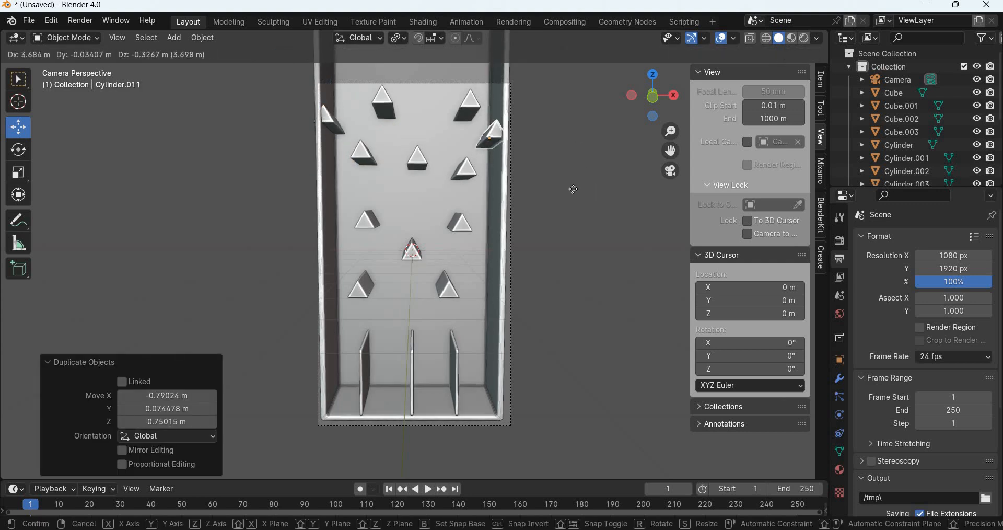
left_click(536, 79)
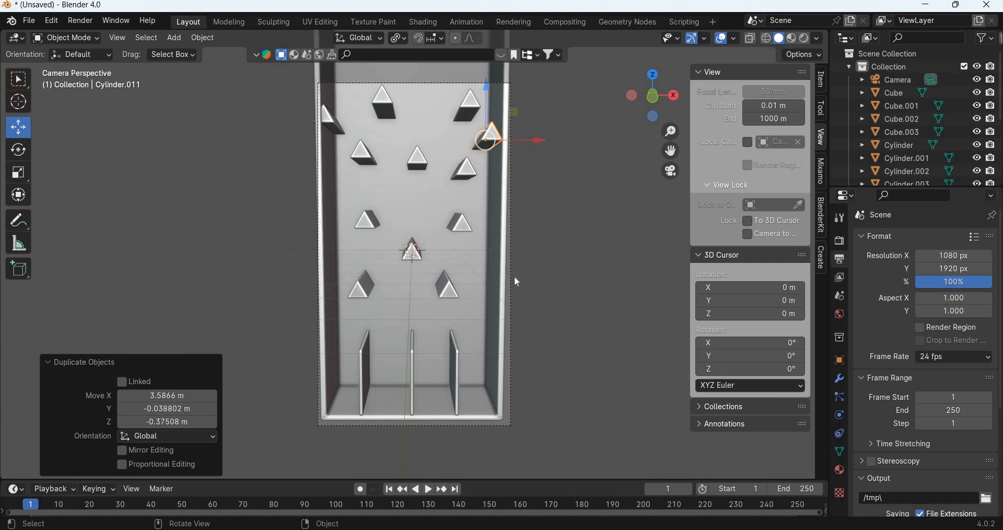
Step: Copy the right-wall peg lower down the same wall and shift the upper right-wall peg slightly further into the wall
key("shift+d")
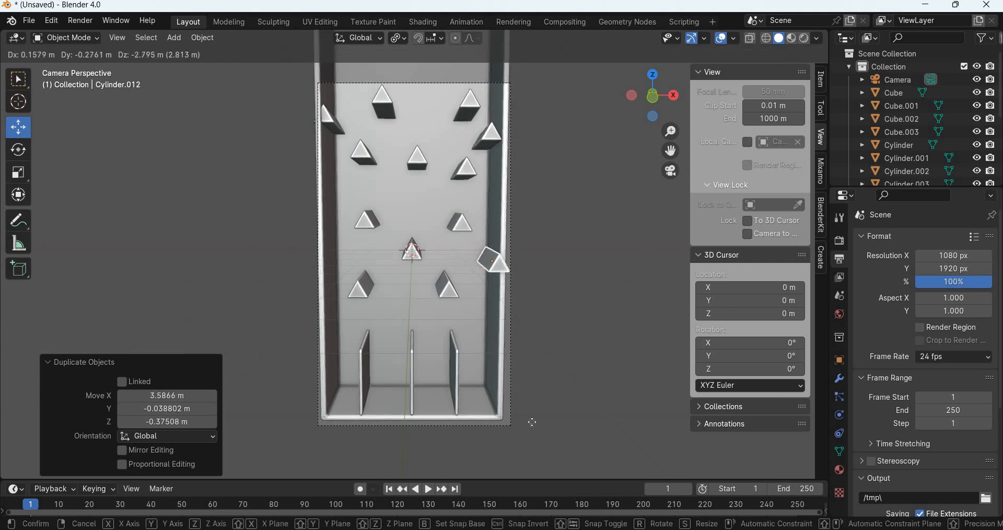
right_click(488, 104)
left_click_drag(505, 221, 506, 227)
left_click(491, 137)
left_click_drag(536, 140, 545, 140)
Step: Copy the left-wall peg lower down the same wall, nudging it about -0.06 m along X and raising it about 0.29 m
left_click(330, 122)
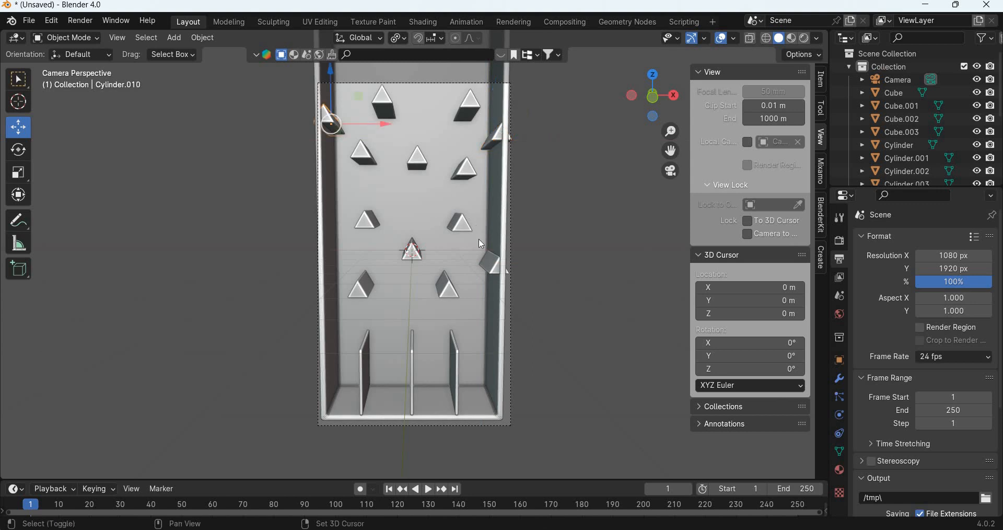
key("shift+d")
right_click(334, 90)
left_click_drag(342, 167, 342, 177)
left_click_drag(377, 205, 375, 204)
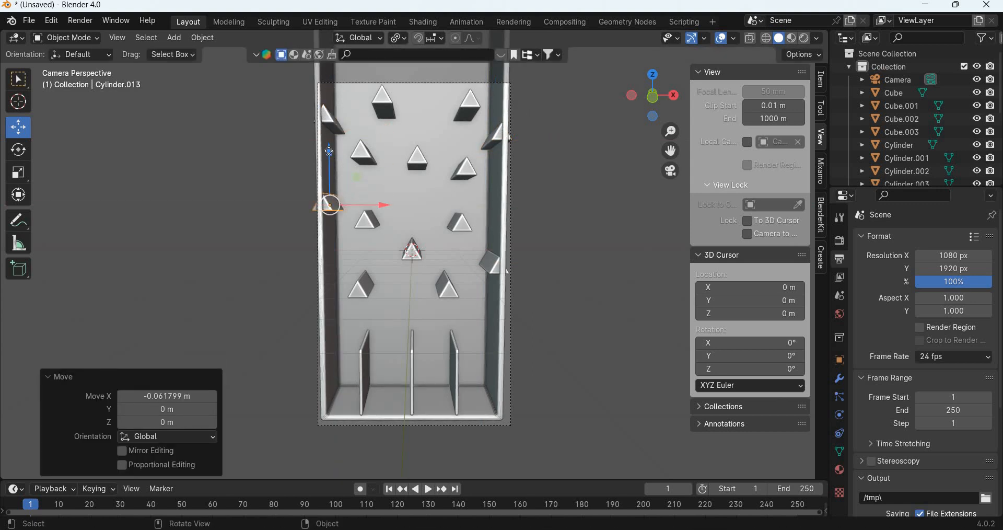
left_click_drag(330, 156, 328, 143)
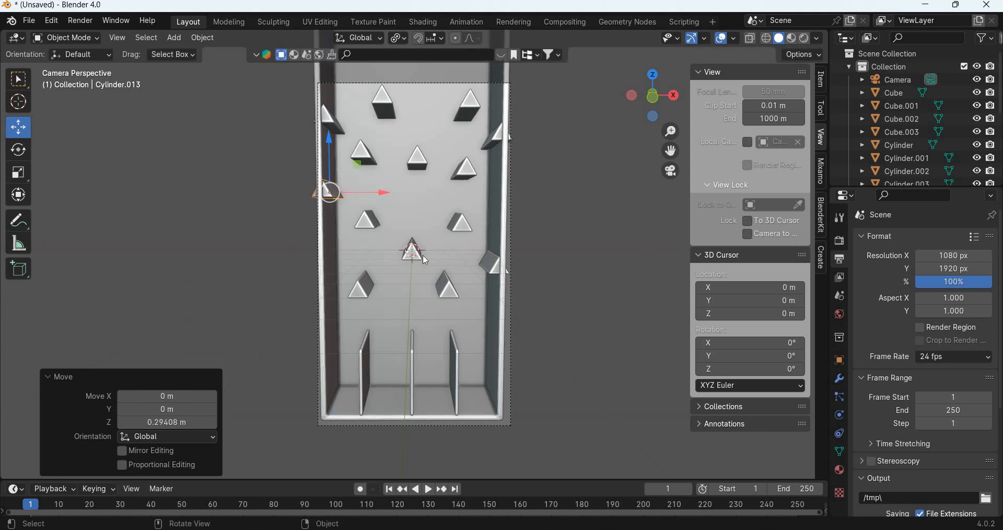
key("alt+a")
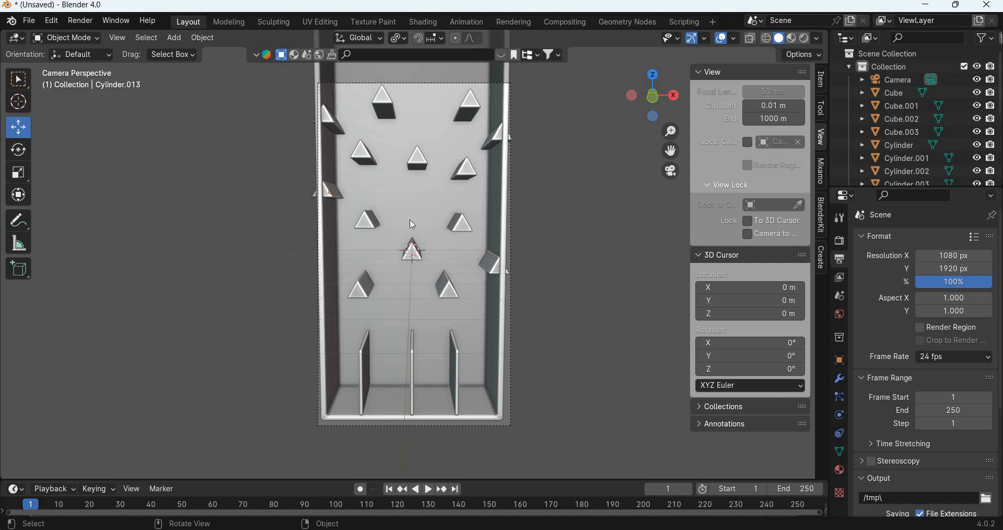
Step: Select all the prism pegs and scale them down uniformly to about 0.684 in place
left_click(418, 161)
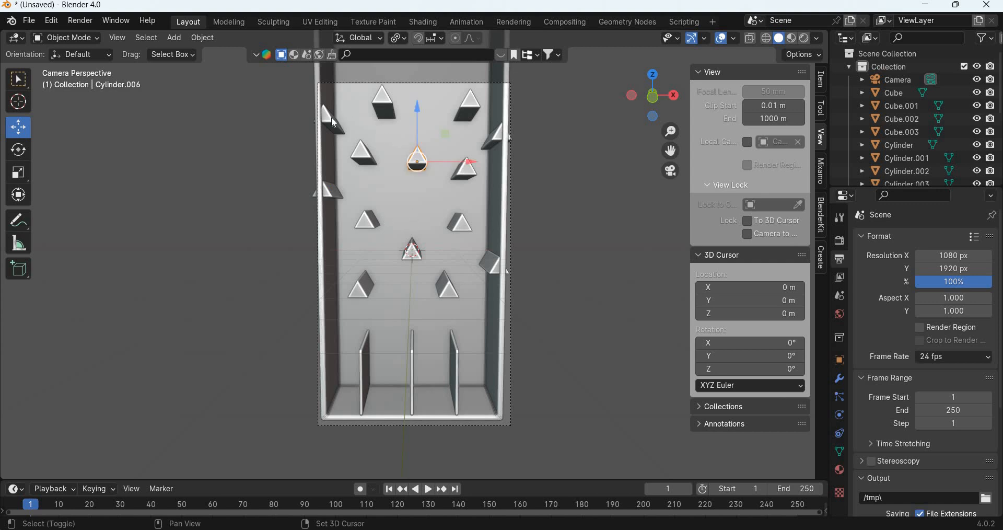
left_click(331, 118, "shift")
left_click(359, 156, "shift")
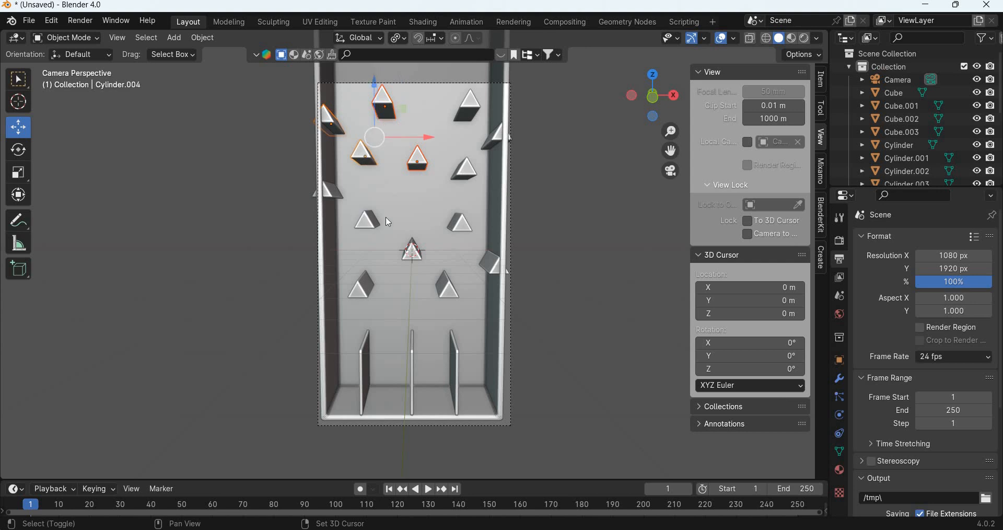
left_click(366, 220, "shift")
left_click(339, 195, "shift")
left_click(463, 170, "shift")
left_click(495, 139, "shift")
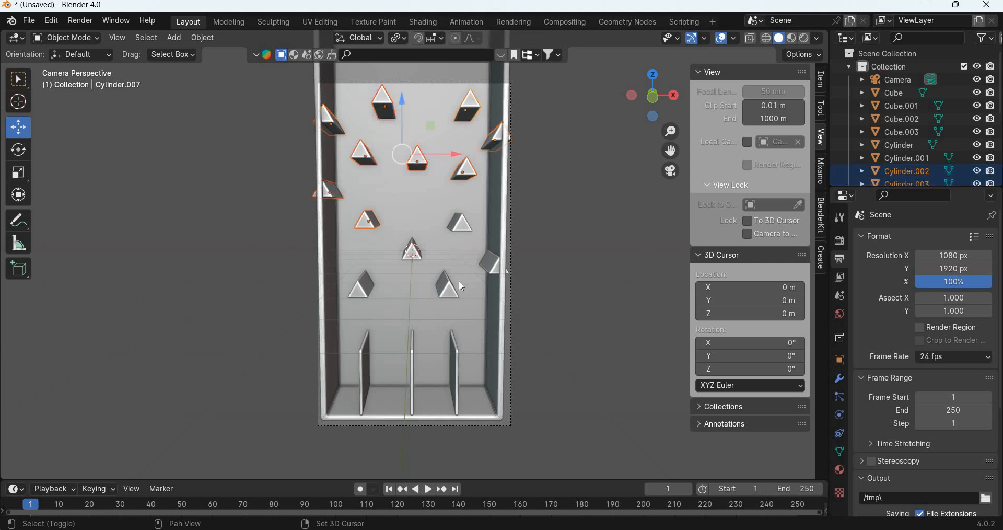
left_click(492, 263, "shift")
left_click(454, 285, "shift")
left_click(463, 223, "shift")
left_click(415, 249, "shift")
left_click(363, 286, "shift")
key("s")
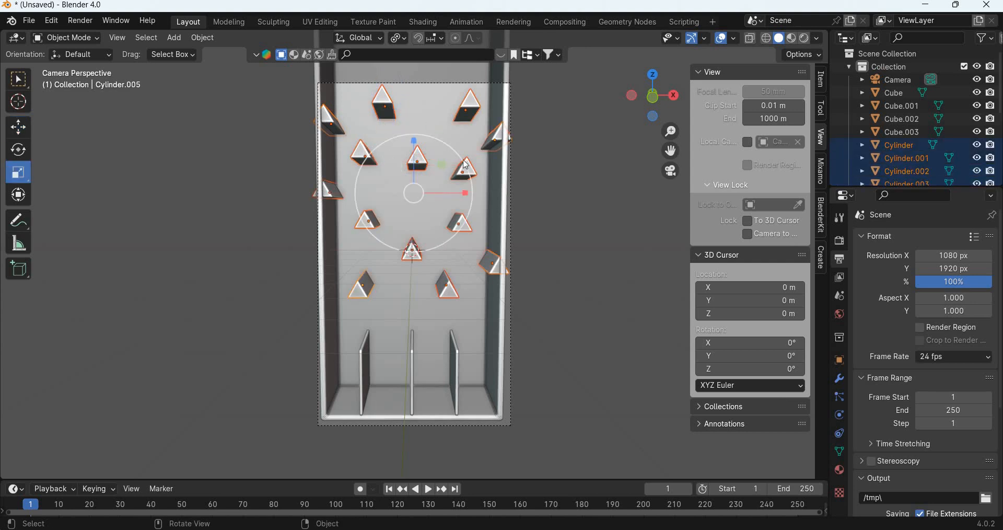
left_click_drag(463, 165, 462, 166)
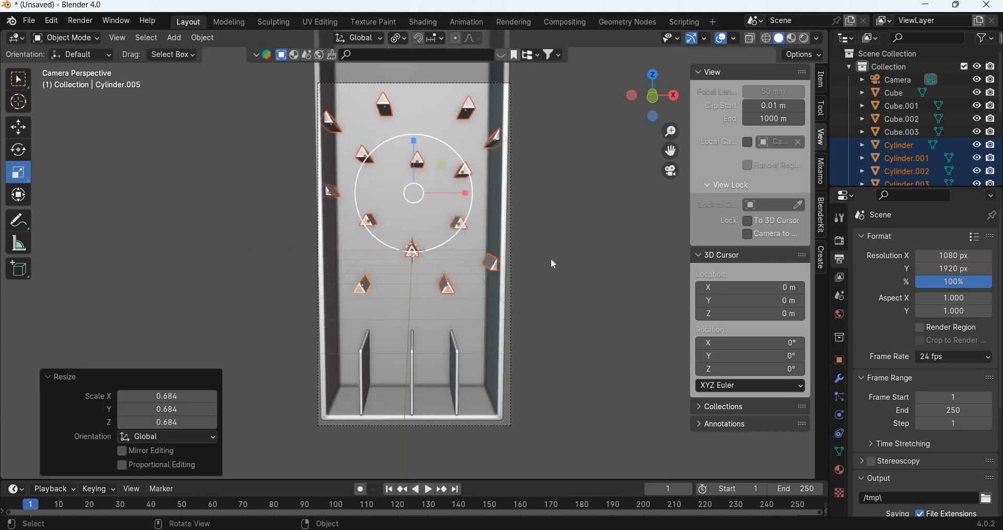
left_click(150, 116)
Step: Add a UV sphere for the ball and set its scale to 0.1 on all axes
left_click(175, 37)
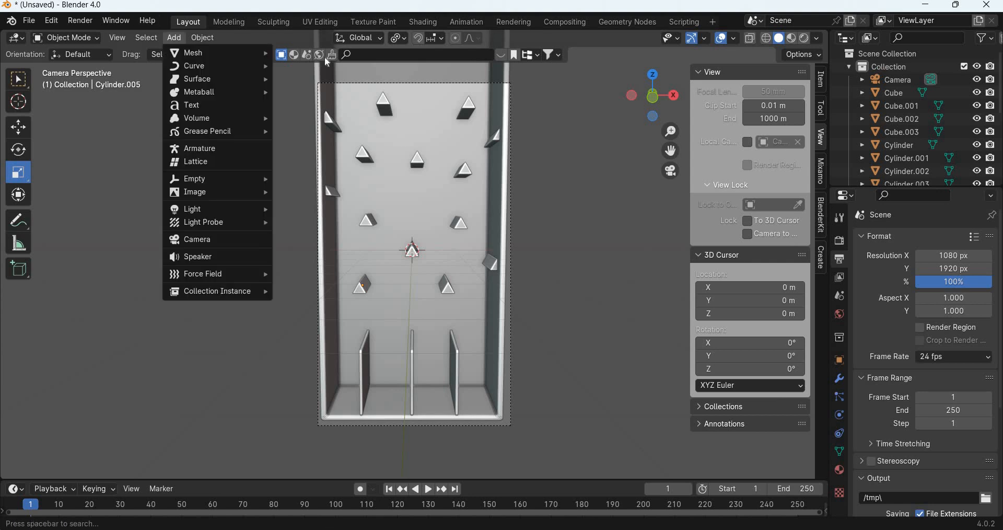
mouse_move(245, 52)
left_click(312, 92)
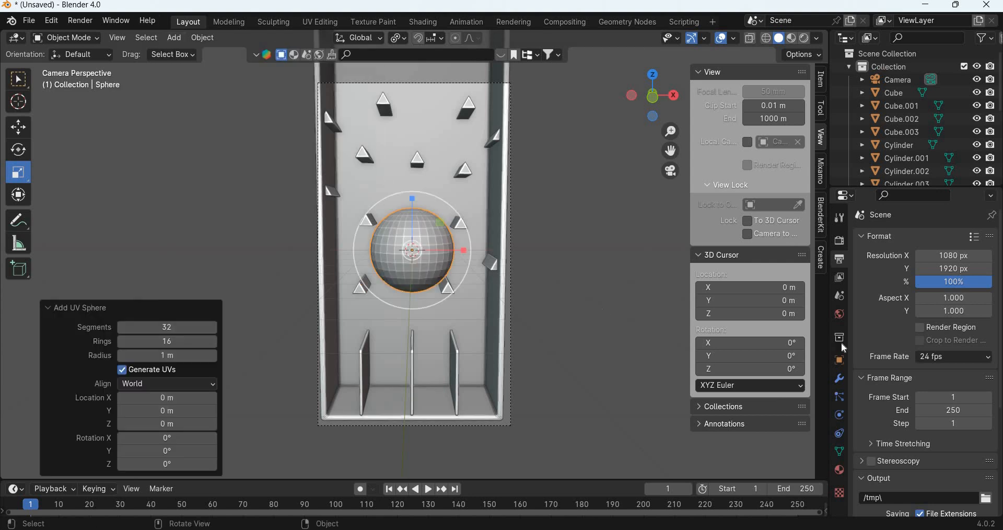
left_click_drag(770, 289, 769, 313)
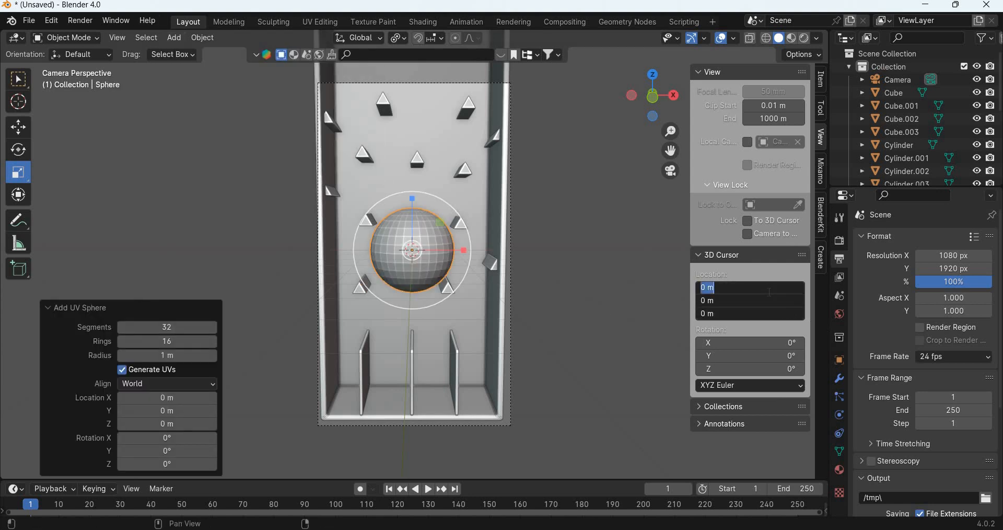
left_click(820, 79)
left_click_drag(764, 226, 765, 252)
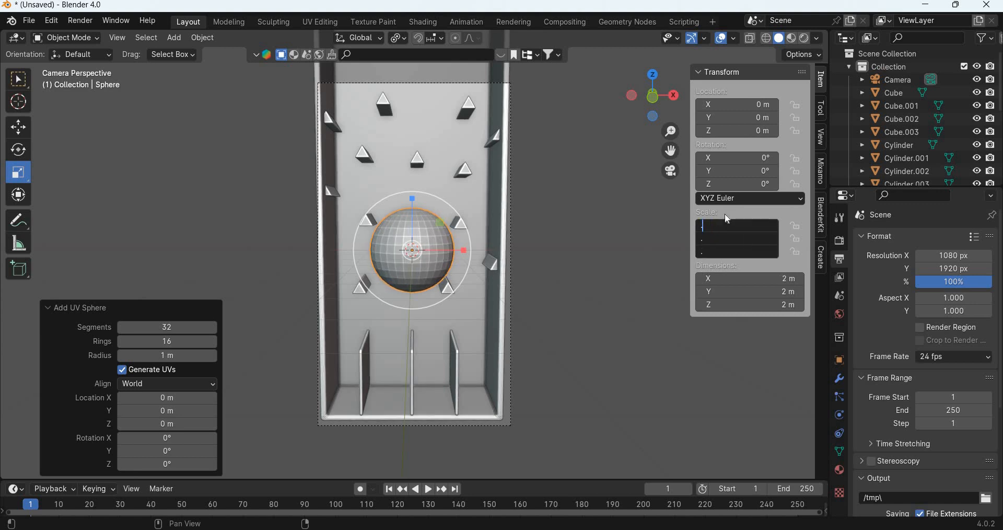
type("0.1")
key("Return")
Step: Raise the ball along Z to about 2.9 m and set its scale to 0.15 on all axes
left_click(19, 130)
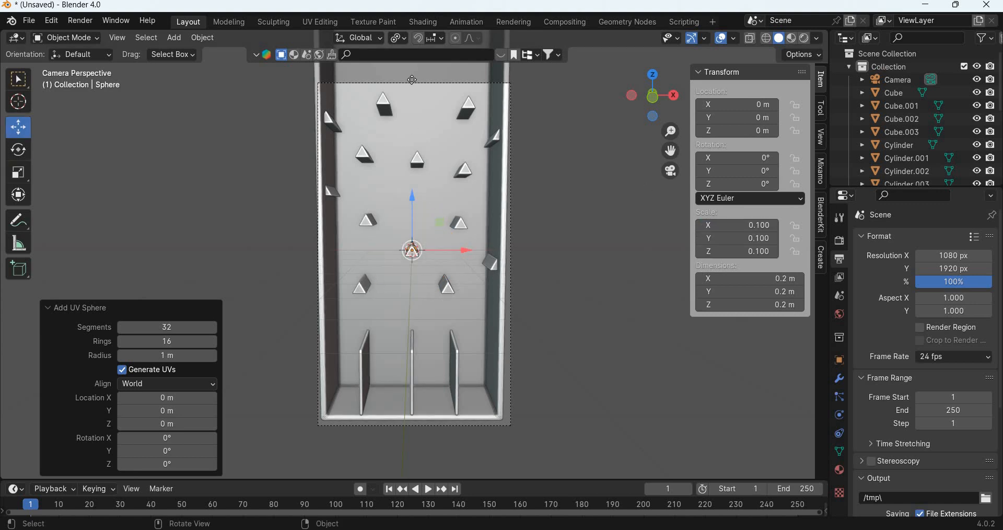
key("g")
key("z")
left_click(599, 192)
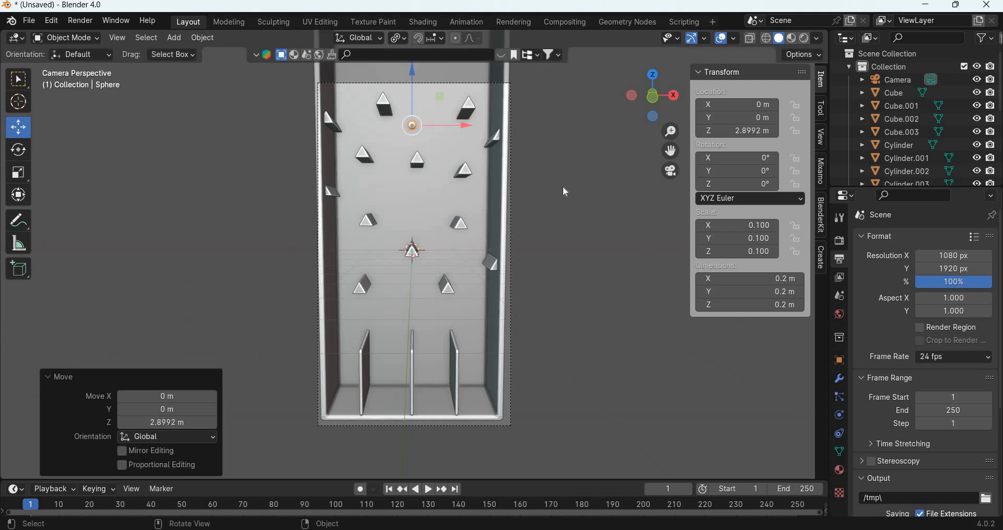
left_click_drag(758, 226, 759, 252)
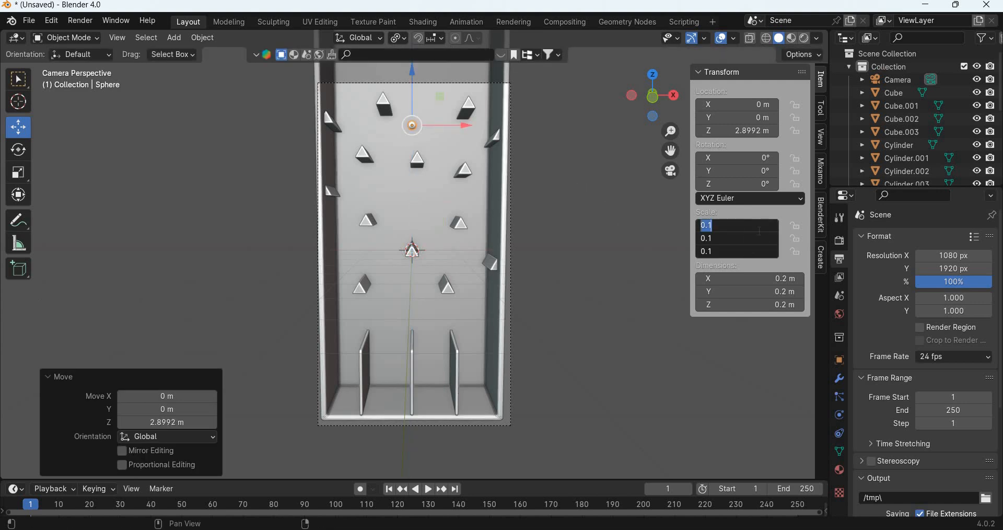
type(".15")
key("Return")
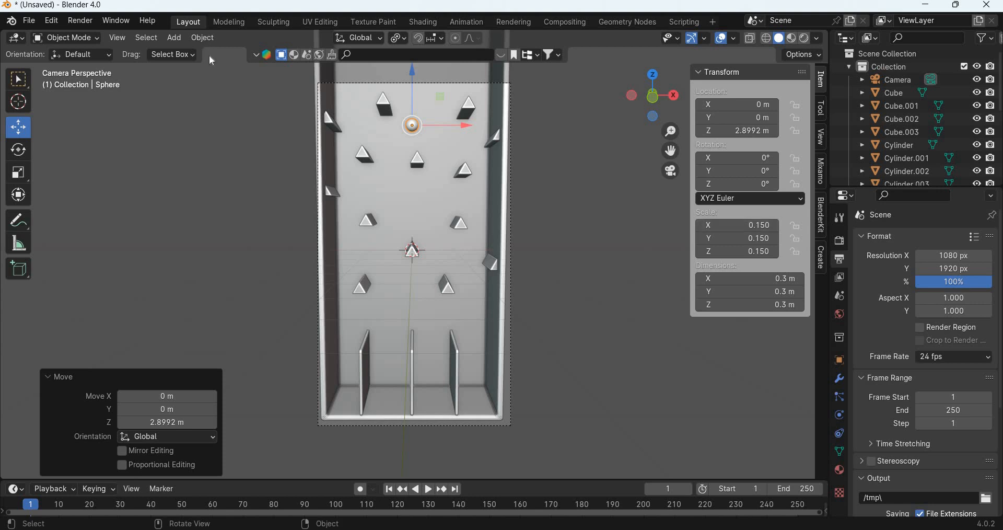
Step: Apply the scale of the ball
left_click(203, 38)
mouse_move(251, 105)
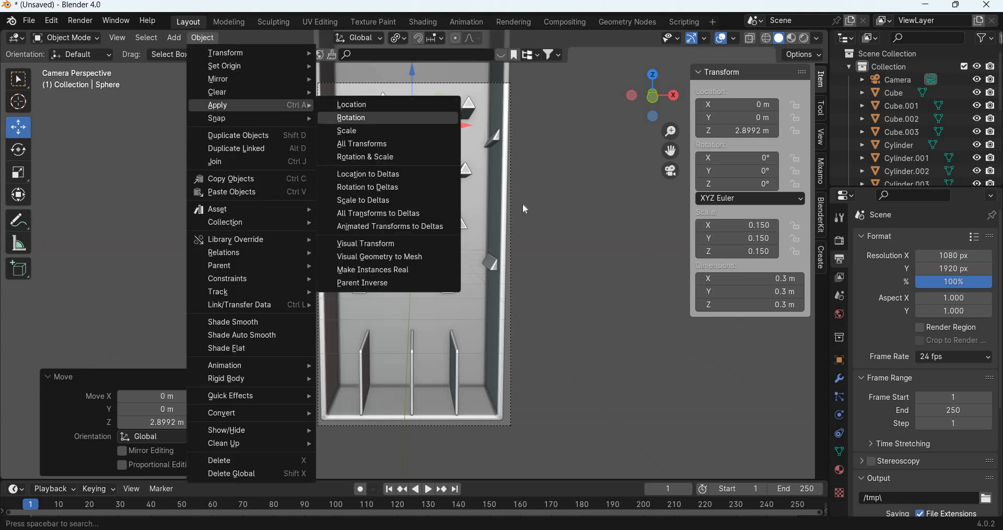
left_click(355, 131)
Step: Try to apply the scale to all objects in the scene at once
left_click(463, 230)
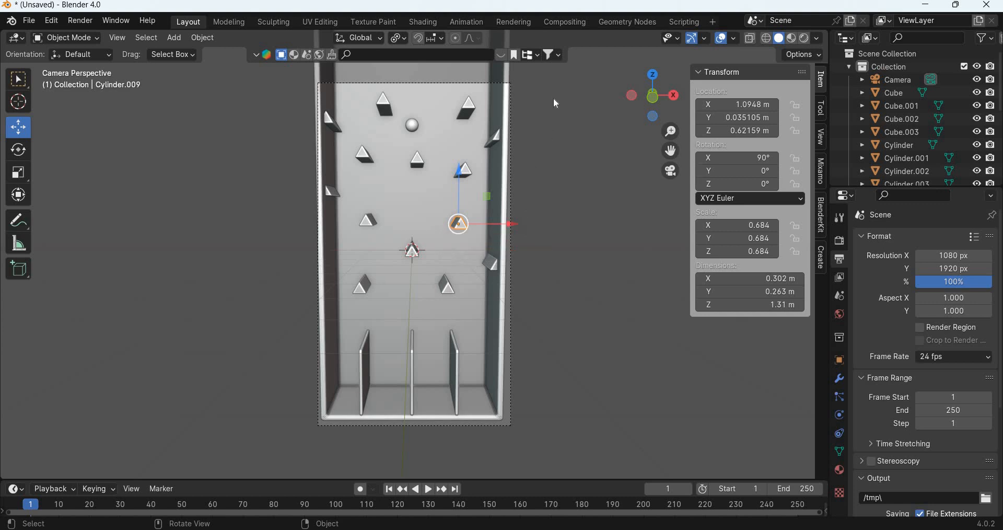
key("a")
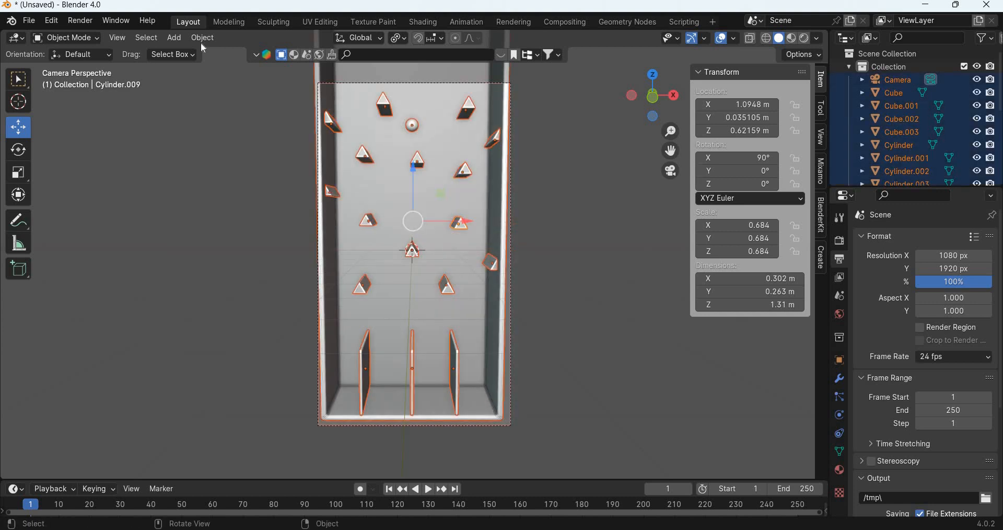
left_click(203, 38)
mouse_move(293, 105)
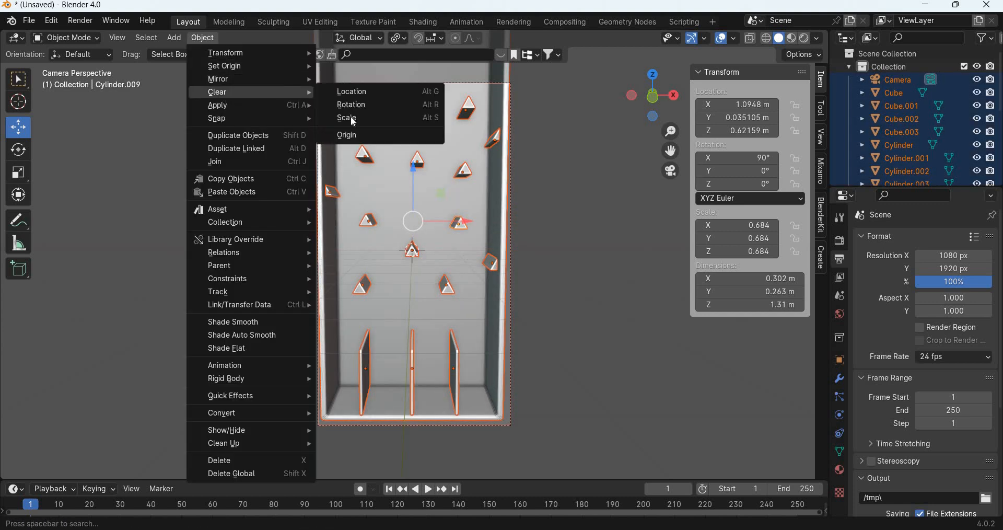
left_click(355, 131)
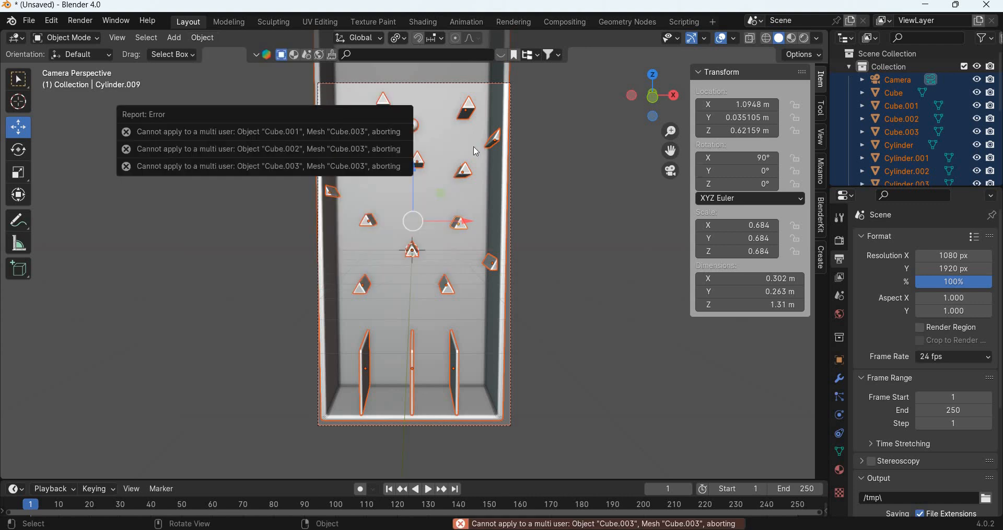
left_click(426, 149)
Step: Raise the ball about 2.05 m along Z, above the camera frame
left_click(413, 124)
scroll(441, 357, "up", 5, "shift")
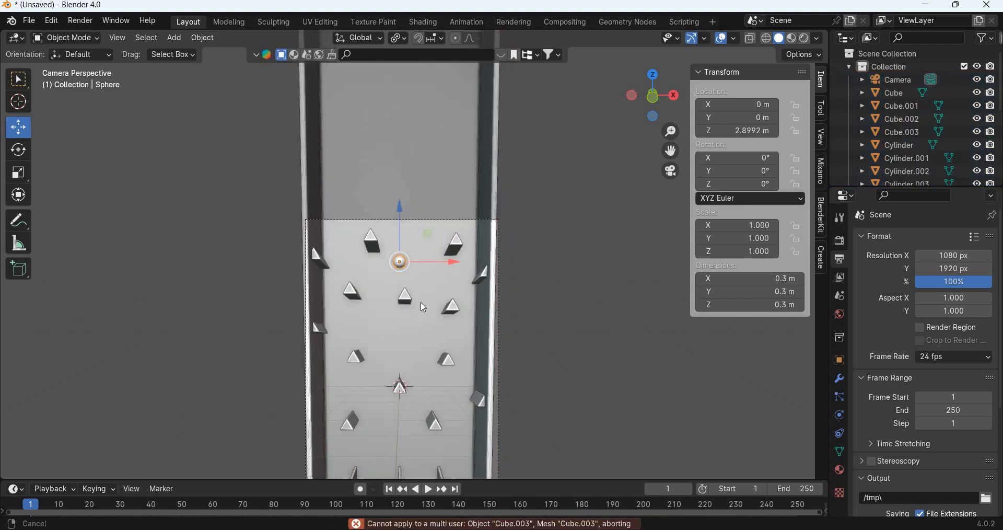
scroll(404, 226, "down", 4)
left_click_drag(403, 223, 399, 167)
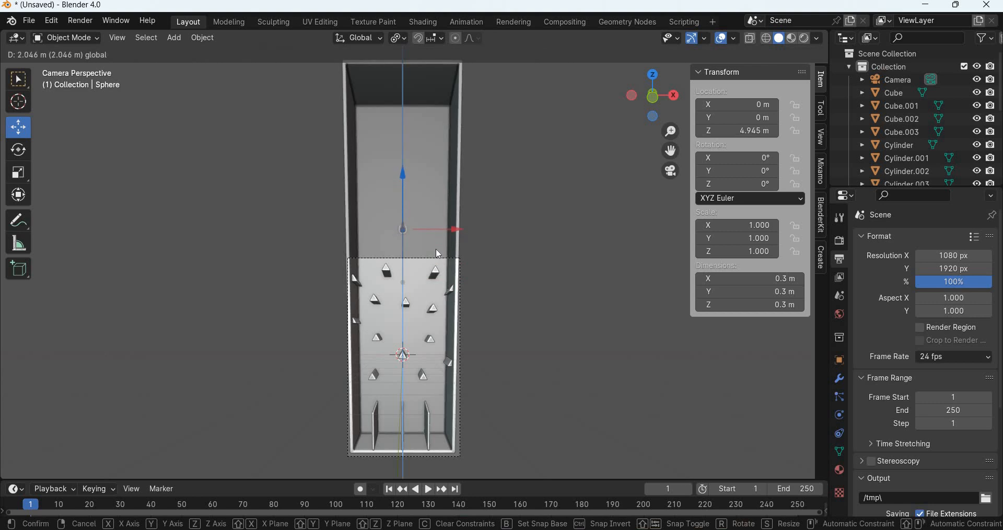
Step: Duplicate the ball seven times, scattering the copies across the box just above the camera frame
scroll(462, 256, "up", 1)
key("shift+d")
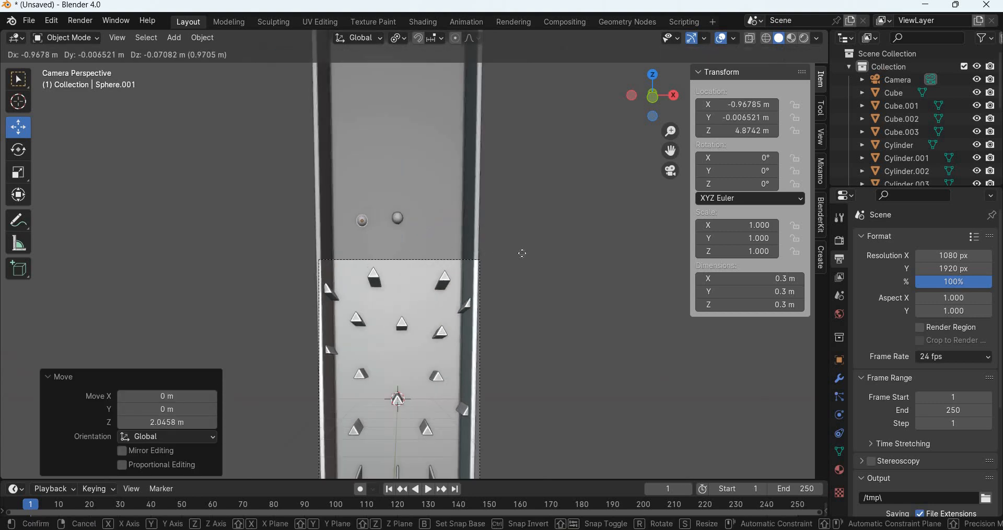
left_click(521, 253)
key("shift+d")
left_click(513, 269)
key("shift+d")
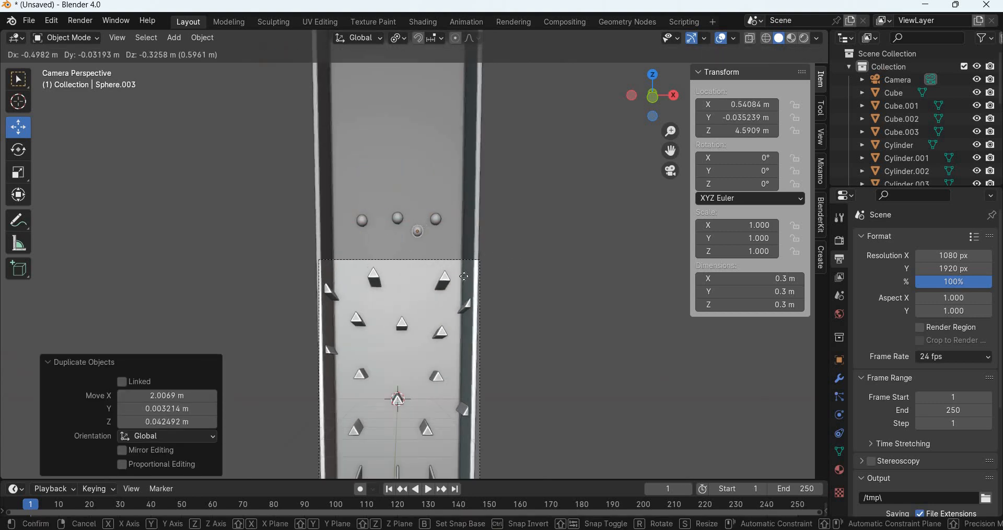
left_click(502, 276)
key("shift+d")
left_click(429, 283)
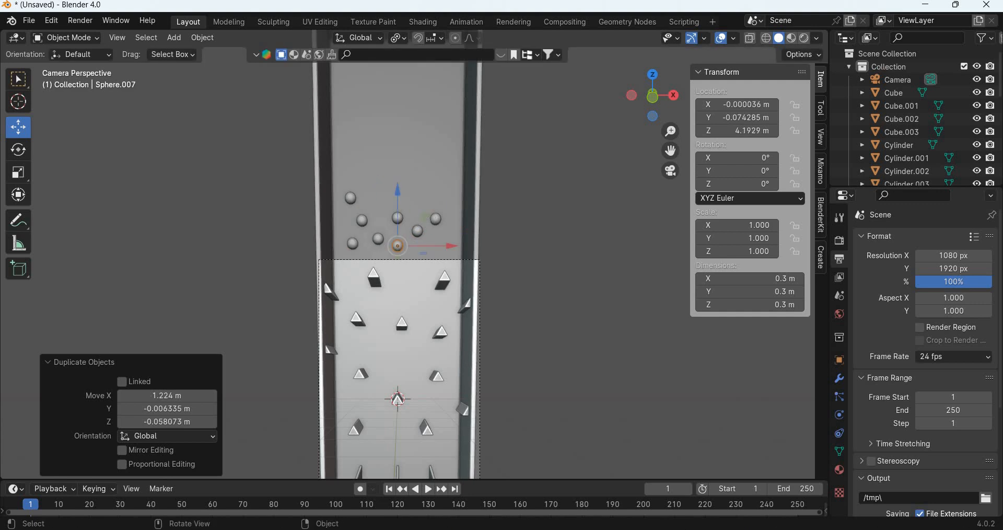
Step: Select the eight balls and duplicate the group three times, stacking the copies upward to near the box's top with slight sideways offsets
left_click_drag(449, 179, 347, 252)
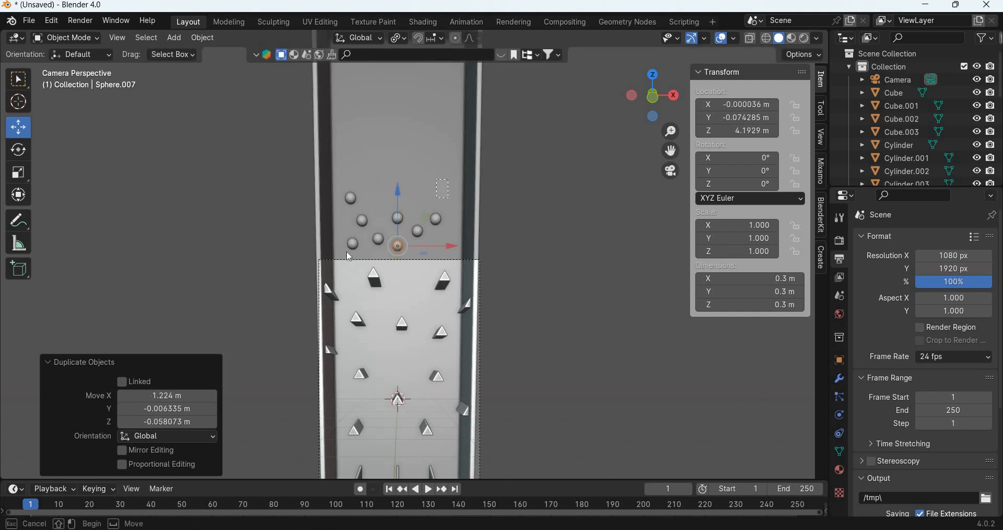
left_click_drag(564, 137, 409, 167, "ctrl")
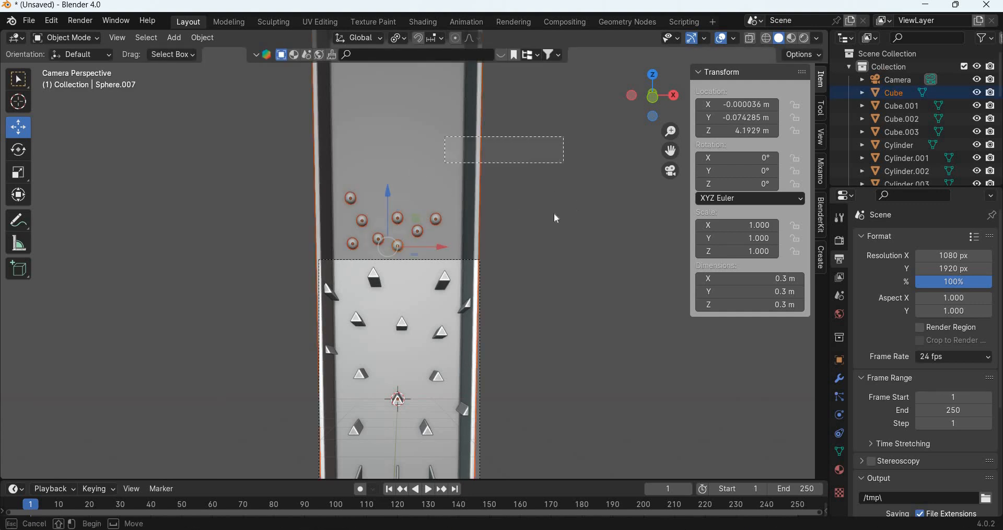
key("shift+d")
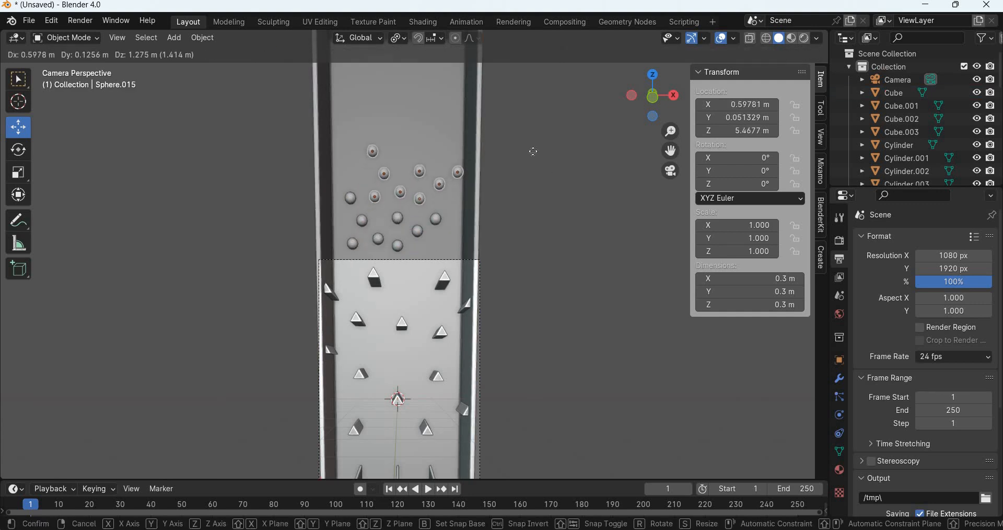
left_click(533, 151)
key("shift+d")
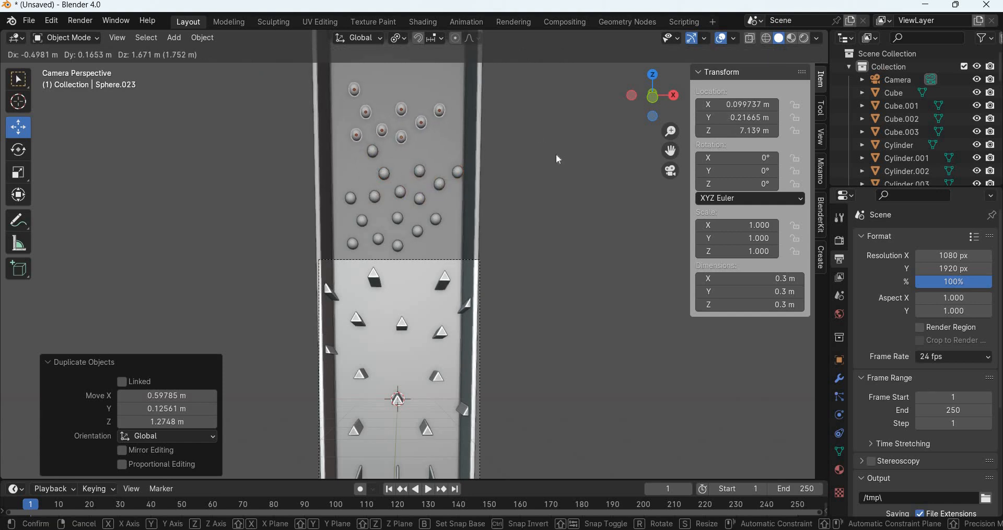
left_click(562, 223)
scroll(566, 298, "down", 3)
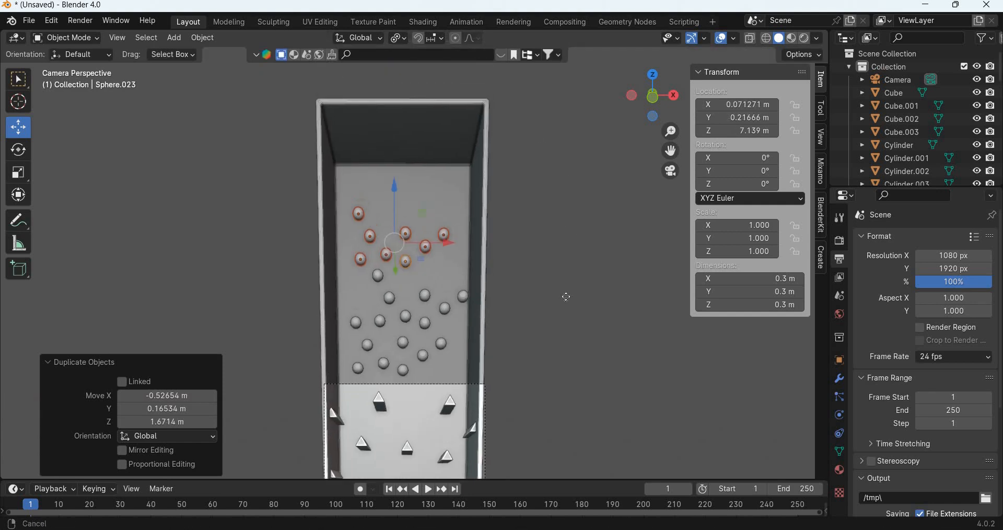
key("shift+d")
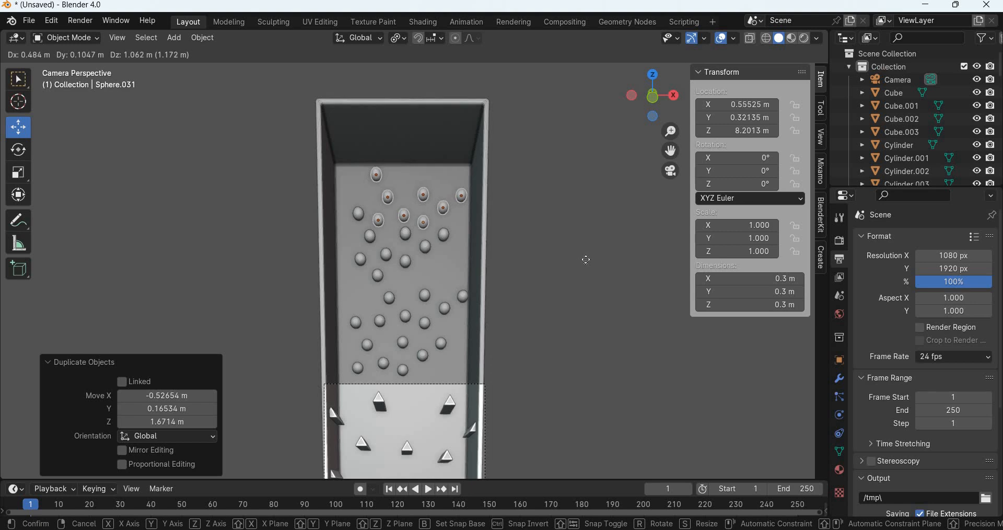
left_click(585, 258)
Step: In a wireframe side view, shift the lowest ball group toward the box's back wall and duplicate it twice toward the front
key("KP_3")
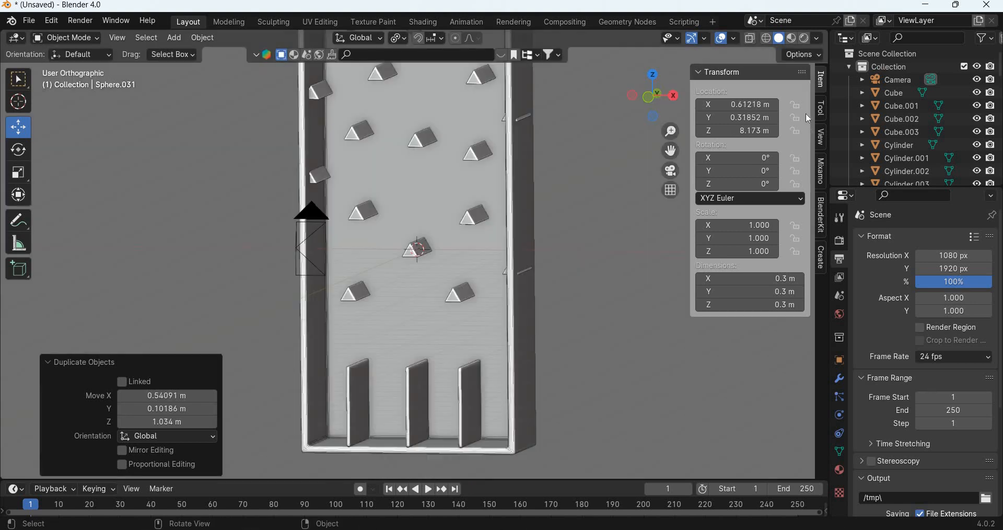
key("shift+z")
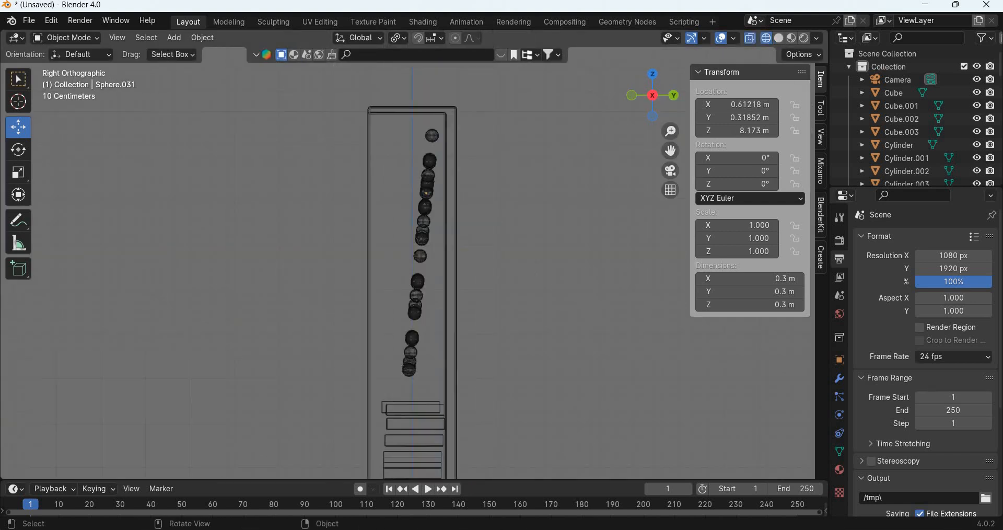
left_click_drag(425, 381, 400, 329)
left_click_drag(475, 356, 497, 357)
key("shift+d")
left_click(446, 371)
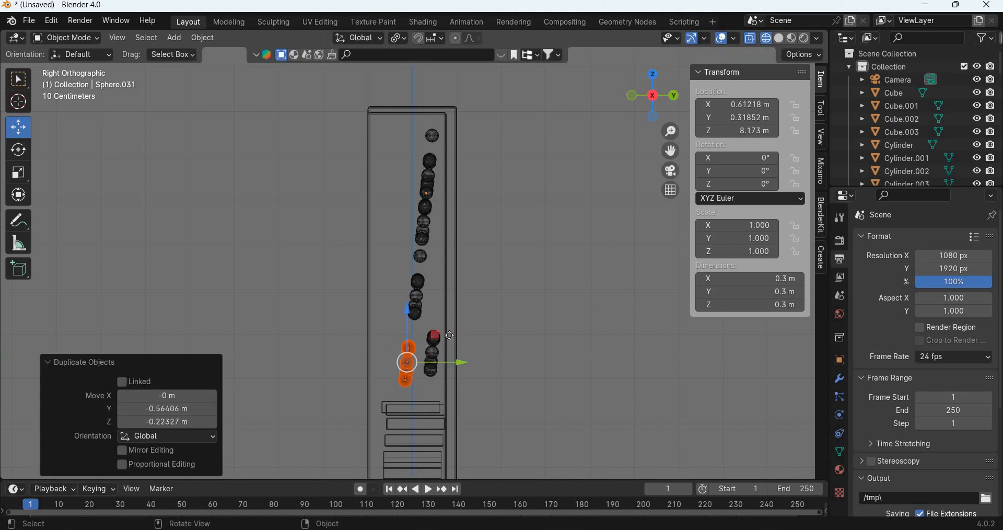
key("shift+d")
left_click(422, 310)
Step: Duplicate the second-lowest ball group seven times in the side view, filling the gaps across the box's depth up to its top
left_click(421, 315)
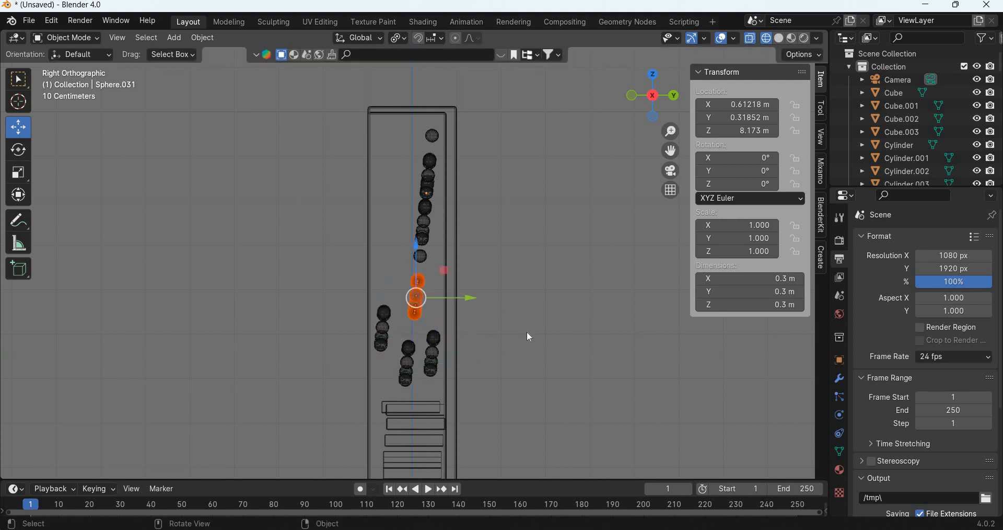
key("shift+d")
left_click(500, 242)
key("shift+d")
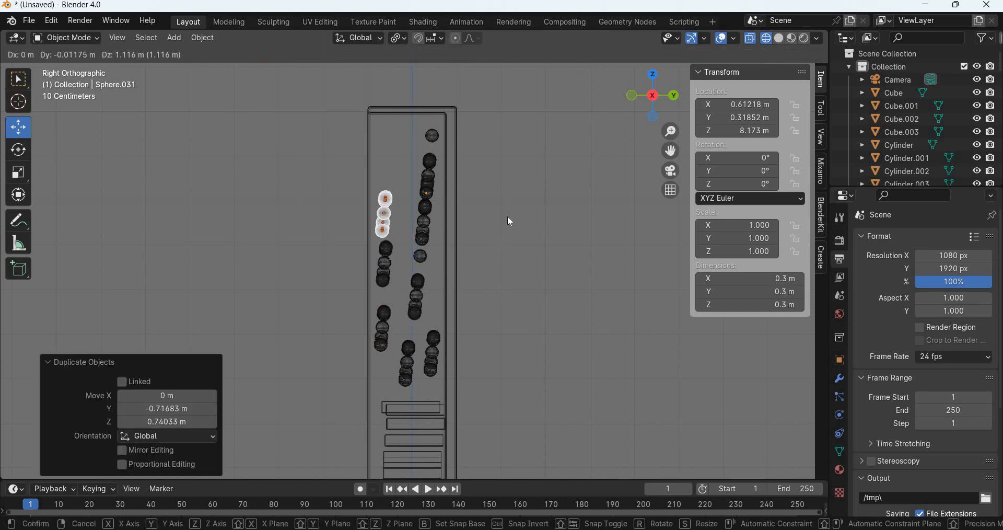
left_click(525, 219)
key("shift+d")
left_click(525, 137)
key("shift+d")
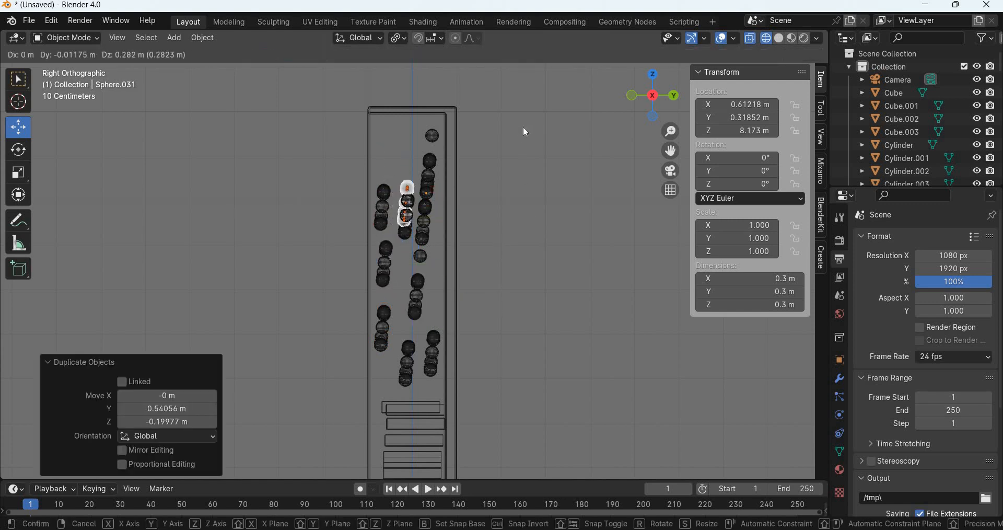
left_click(497, 102)
key("shift+d")
key("shift+d")
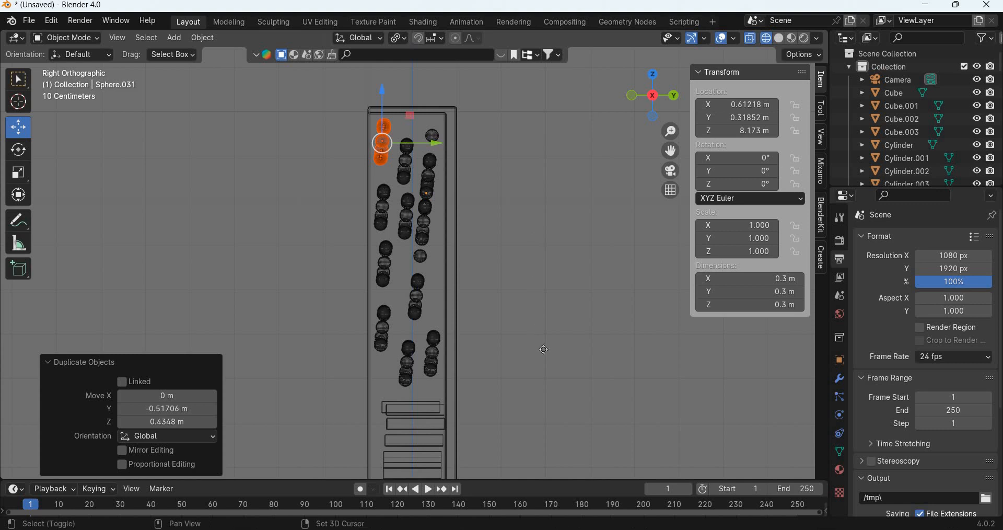
left_click(617, 400)
left_click(606, 354)
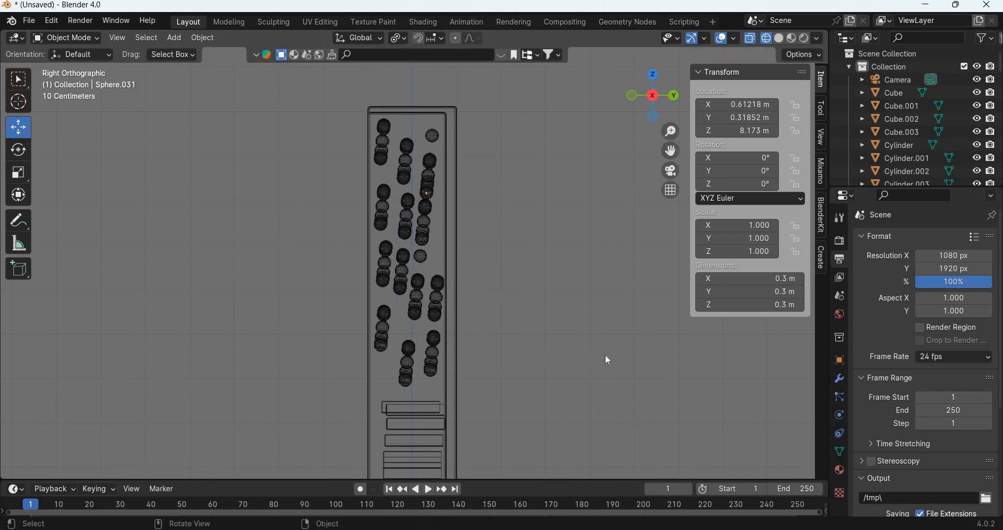
Step: In the front view, select the box, pegs and dividers without the balls, add a Rigid Body and set its type to Passive
middle_click_drag(605, 354, 575, 359)
key("KP_1")
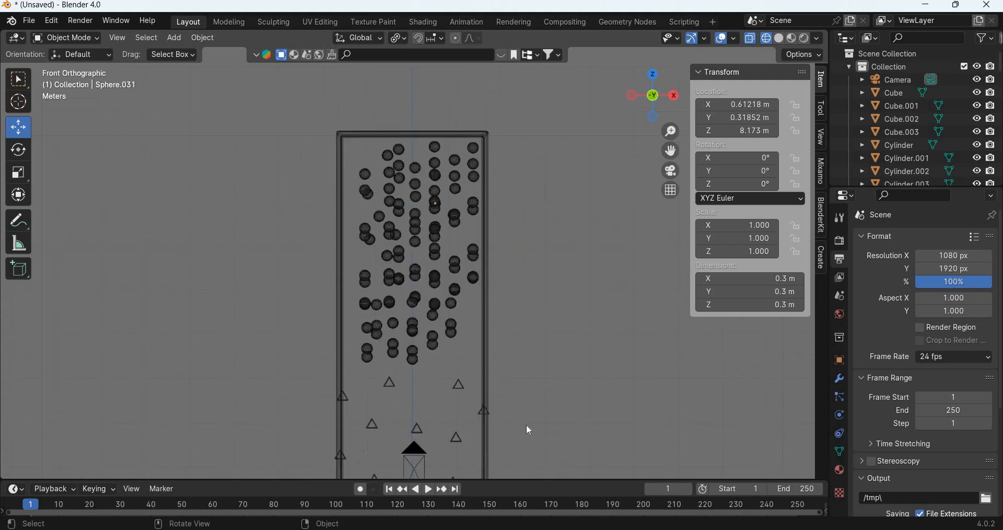
scroll(526, 425, "down", 3)
middle_click_drag(479, 375, 454, 283, "shift")
left_click_drag(475, 232, 266, 415)
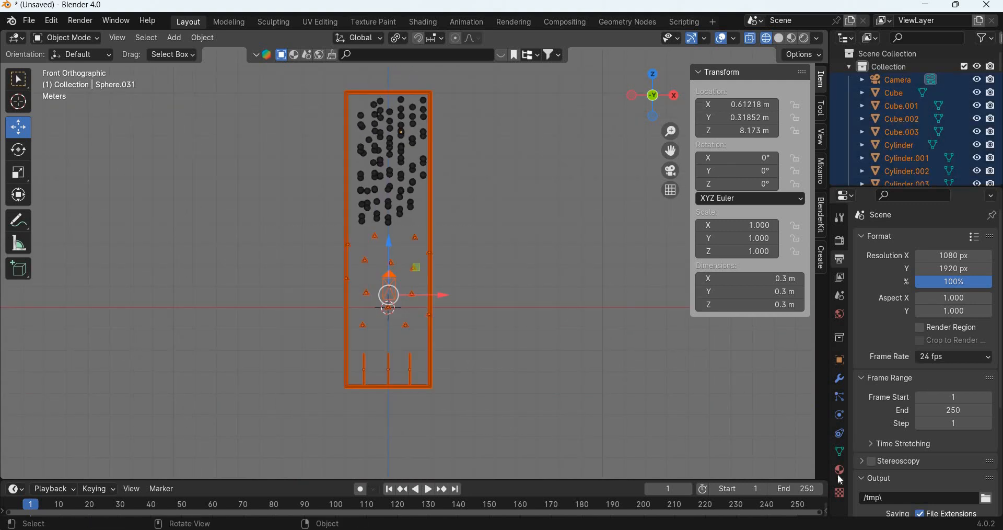
left_click(841, 420)
left_click(932, 323)
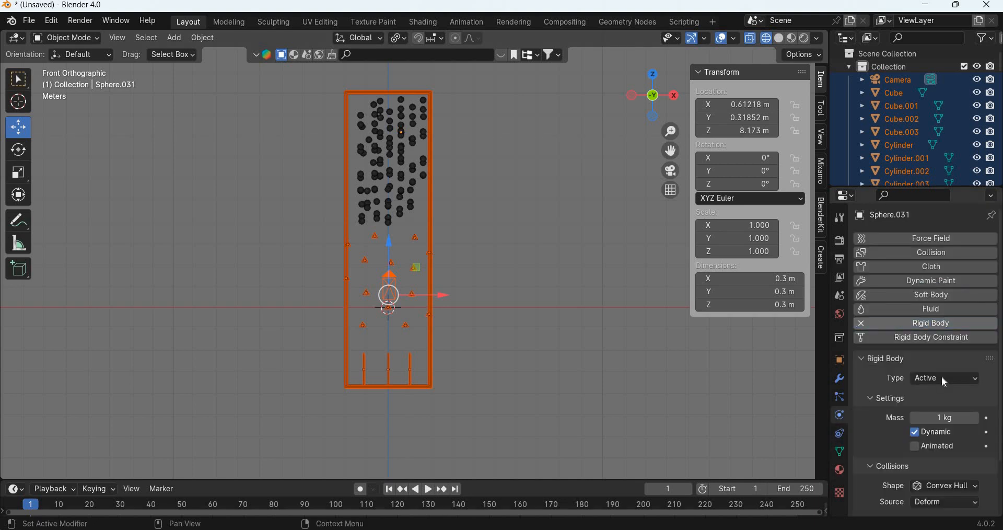
left_click(942, 378)
left_click(937, 409)
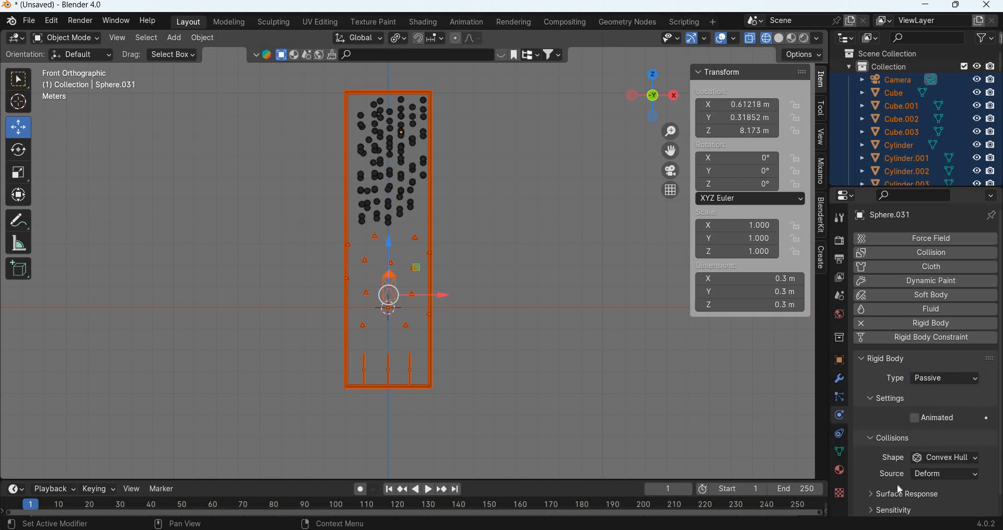
Step: Set the Surface Response bounciness of the passive rigid body to 0.448
scroll(898, 484, "down", 1)
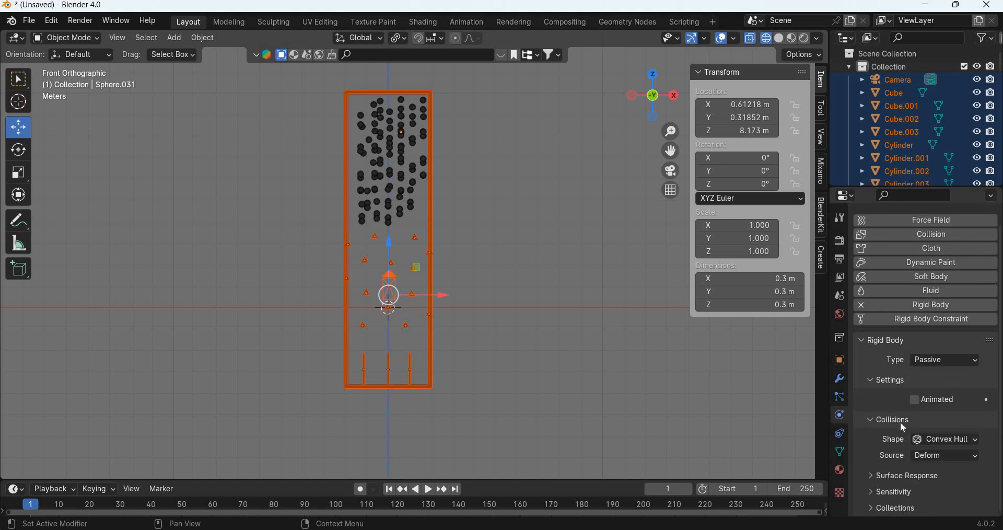
left_click(907, 476)
scroll(908, 467, "down", 2)
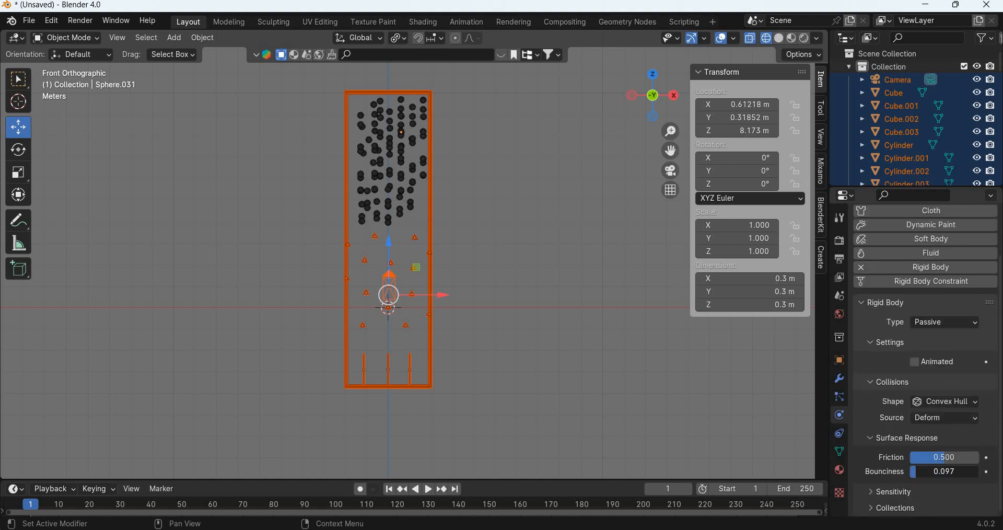
left_click_drag(917, 471, 942, 471)
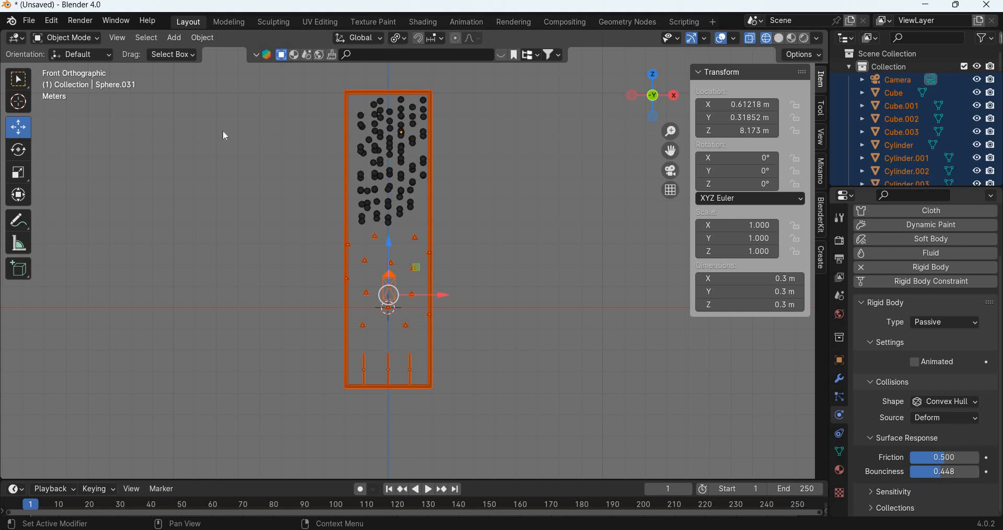
Step: Copy the rigid body settings from the active object to all selected objects, and check them on a divider and a peg
left_click(204, 34)
mouse_move(308, 382)
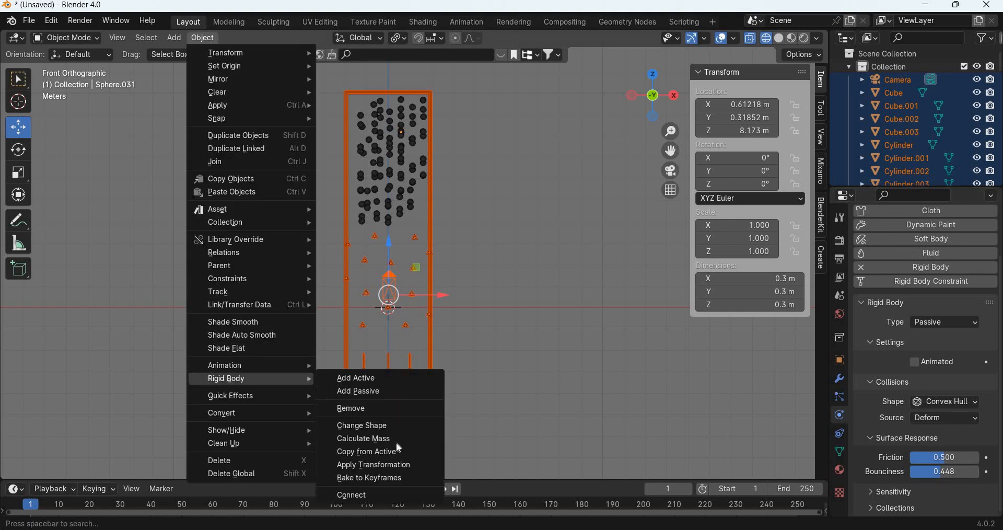
left_click(379, 456)
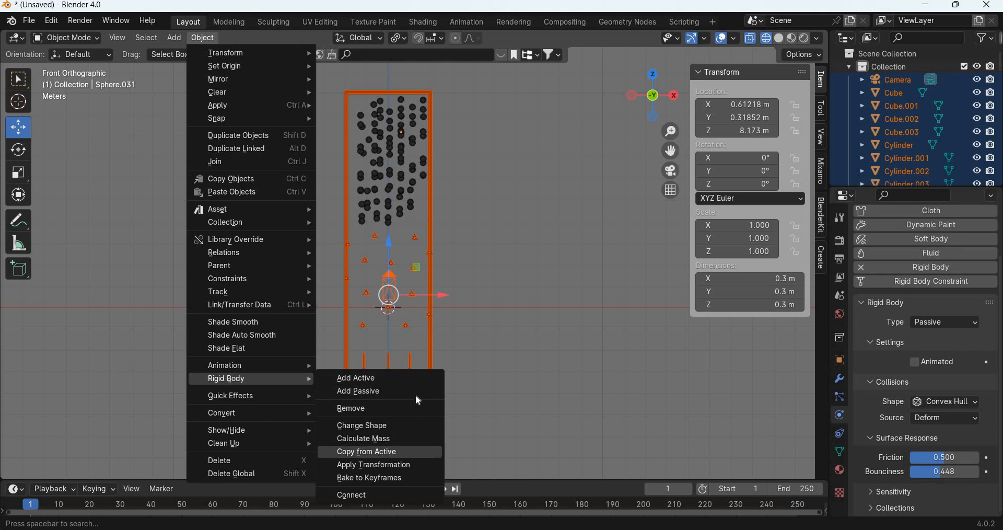
left_click(413, 368)
left_click(419, 369)
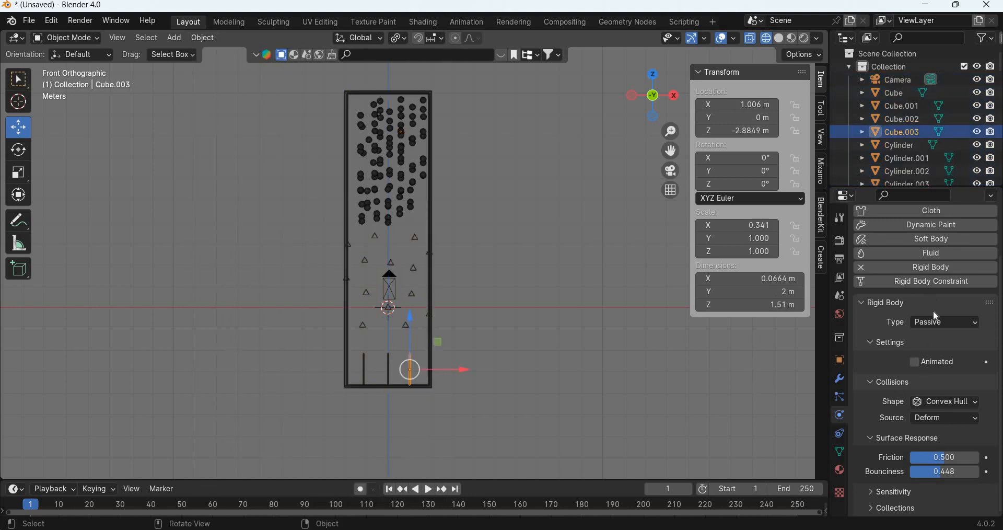
left_click(389, 370)
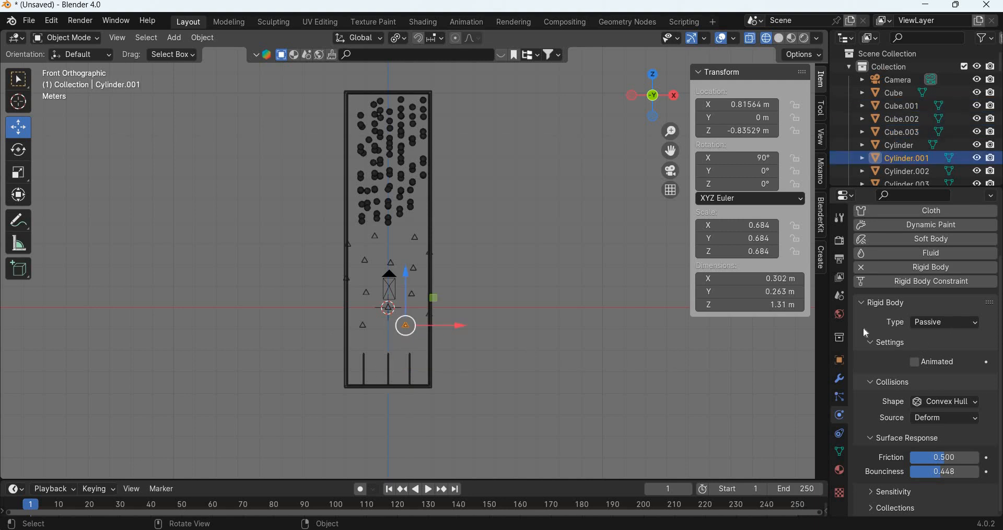
left_click(536, 288)
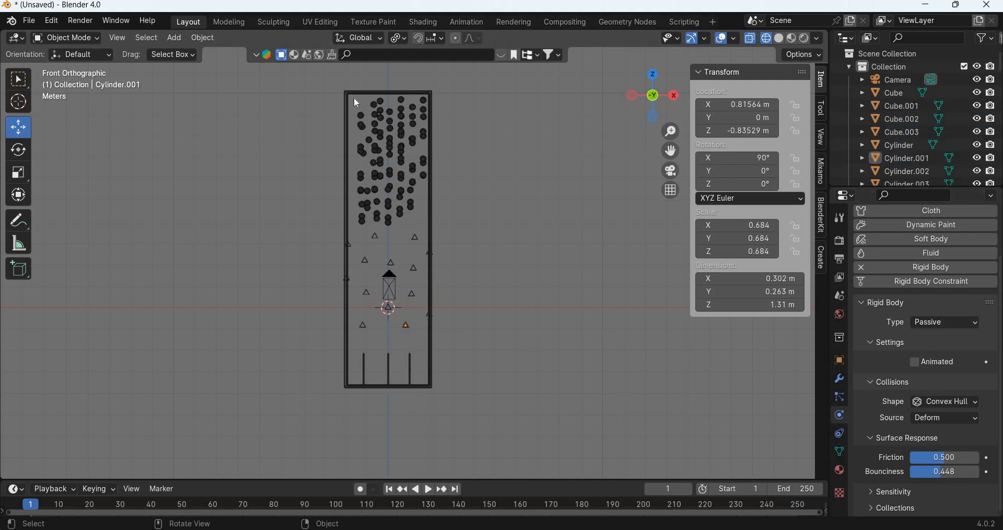
Step: Select all the balls, replace the active object's passive rigid body with an Active one and set its bounciness to 0.478
left_click_drag(354, 98, 426, 224)
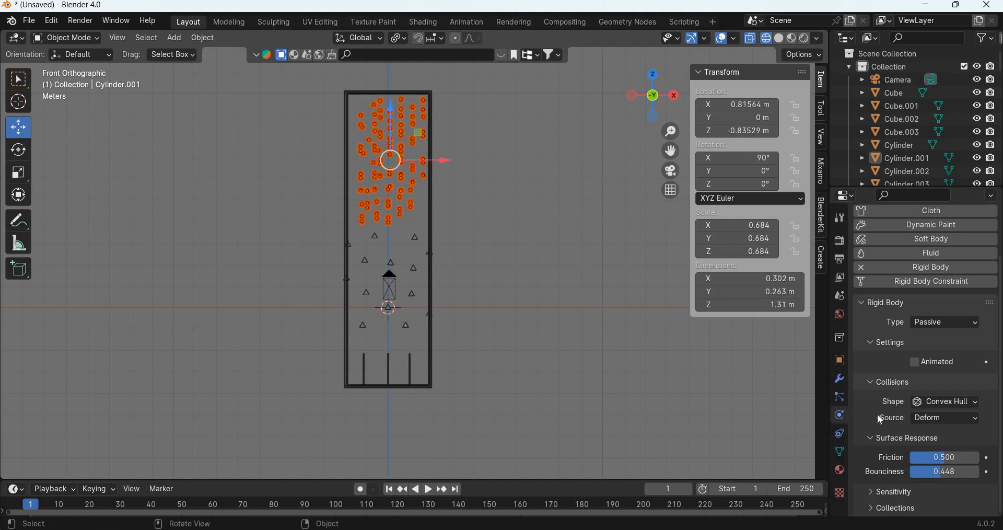
left_click(960, 269)
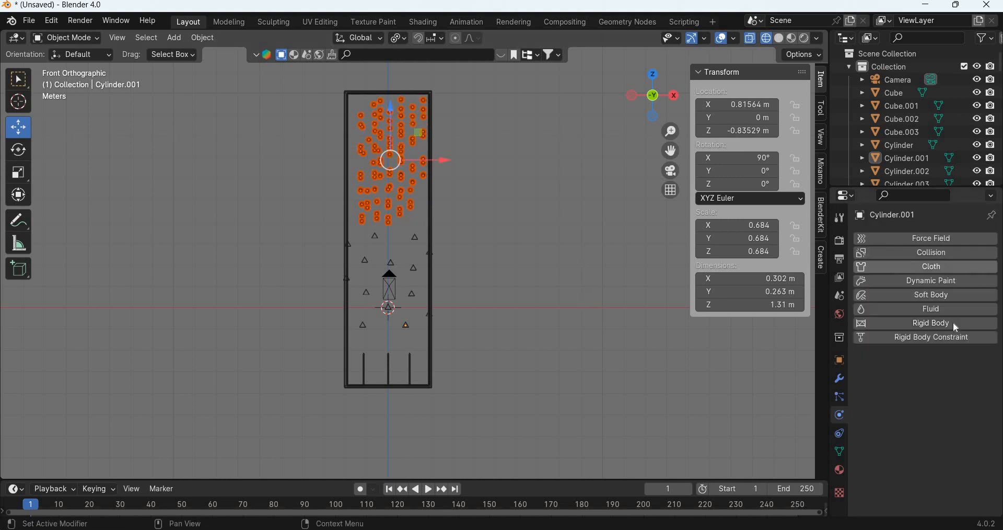
left_click(959, 327)
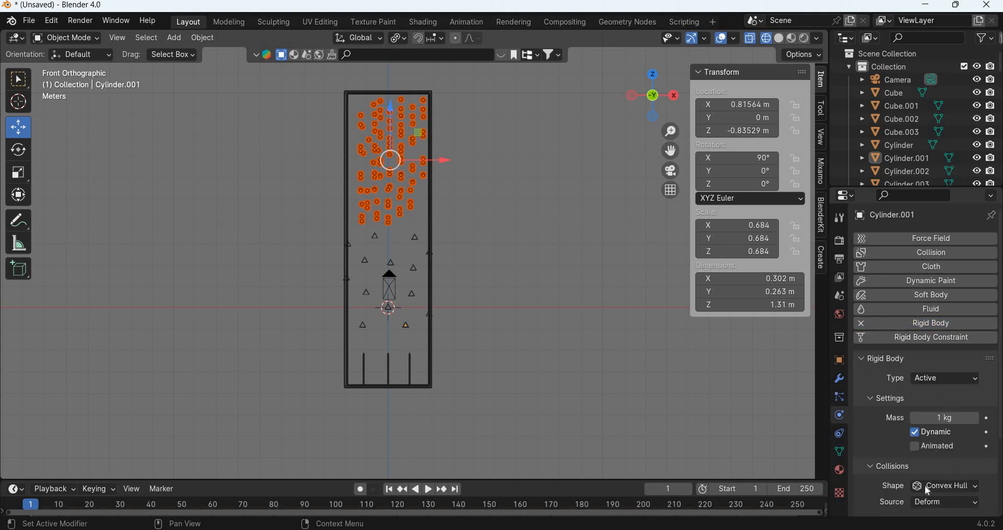
scroll(927, 406, "down", 5)
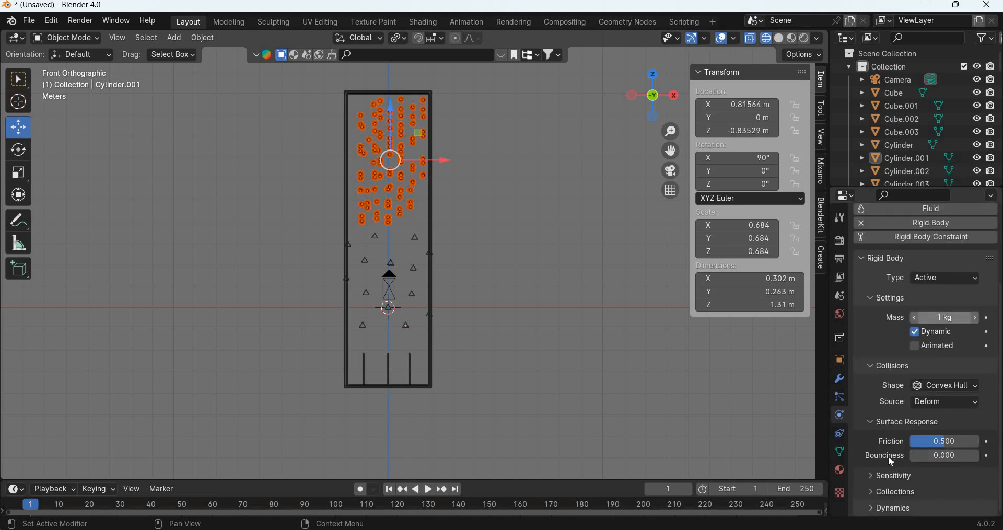
left_click_drag(928, 462, 961, 462)
Step: Copy the active ball's rigid body settings to all selected balls, and clear the selection
left_click(204, 38)
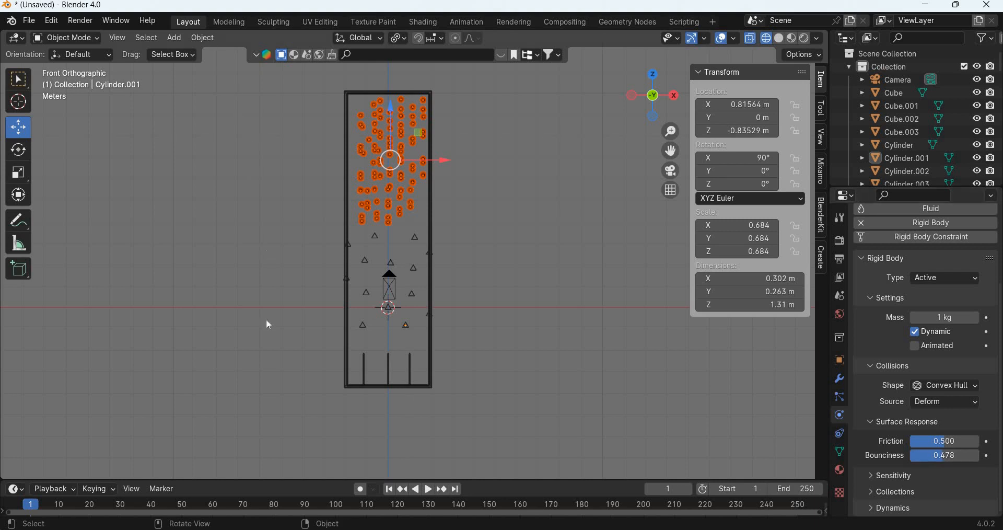
mouse_move(251, 377)
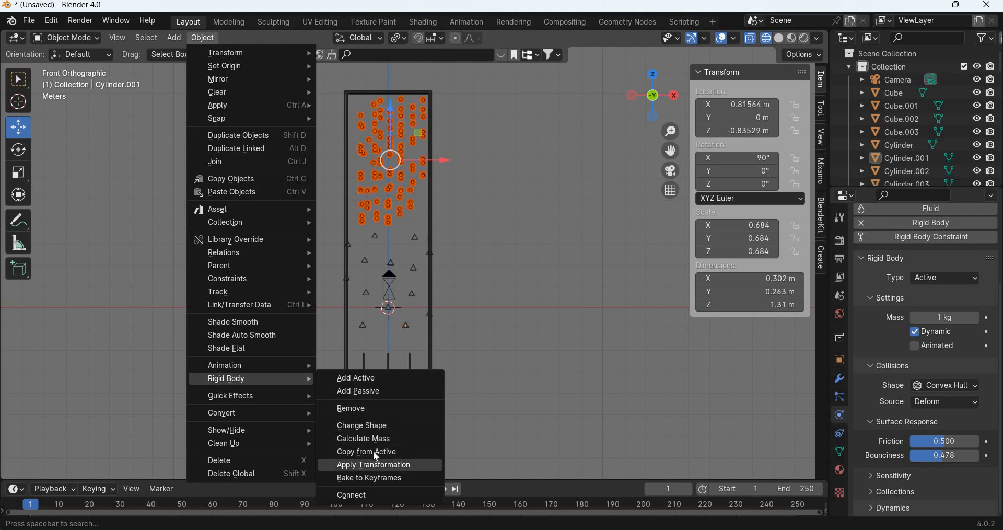
left_click(380, 454)
left_click(571, 238)
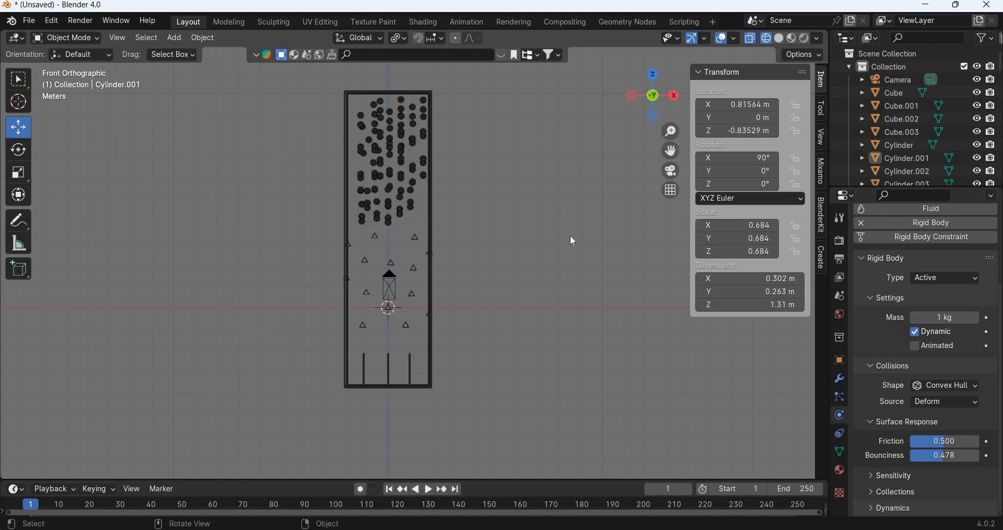
Step: Switch to the camera view with solid shading and save the scene as untitled.blend in the 2024 folder
key("KP_0")
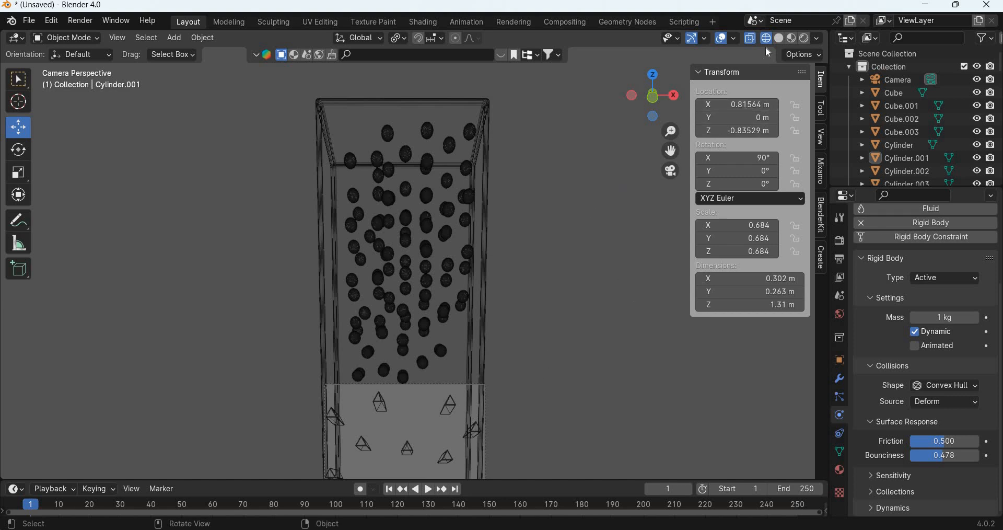
key("shift+z")
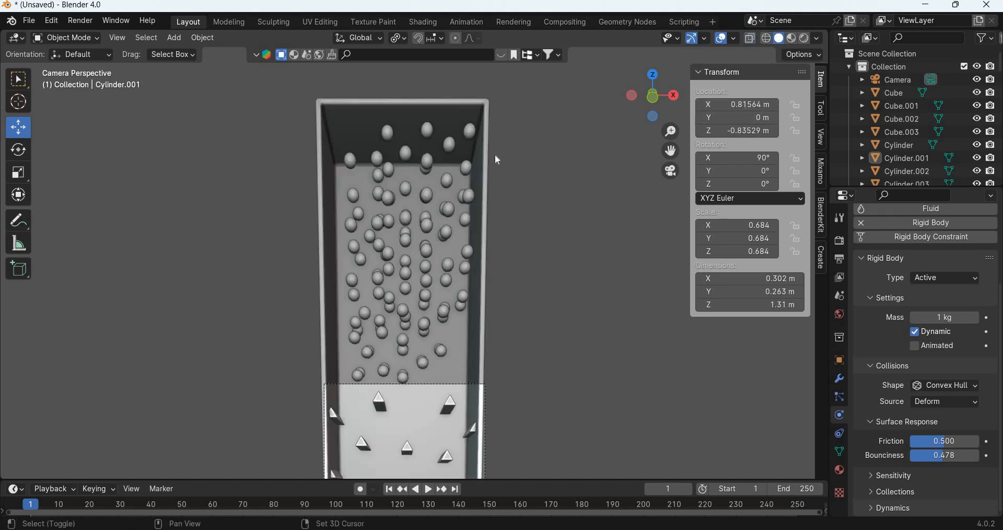
middle_click_drag(505, 387, 496, 145, "shift")
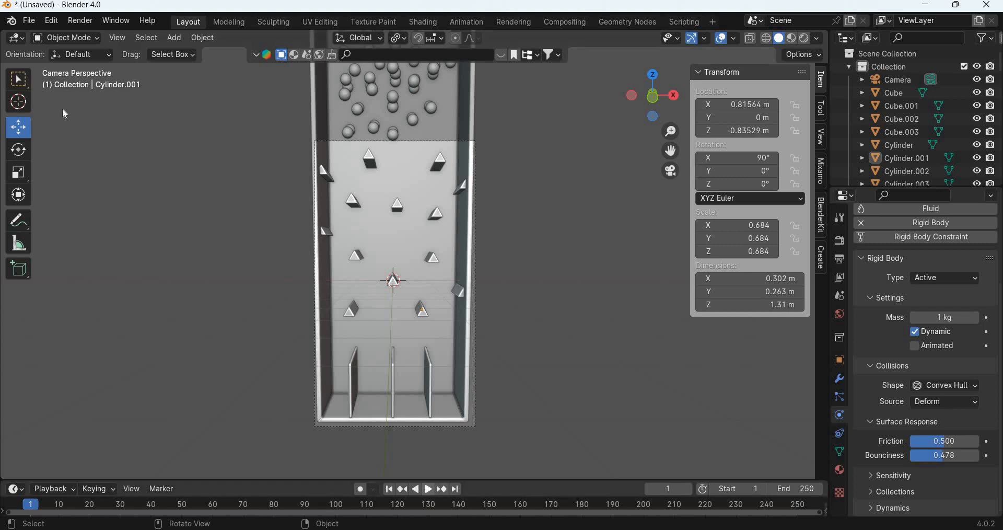
key("F4")
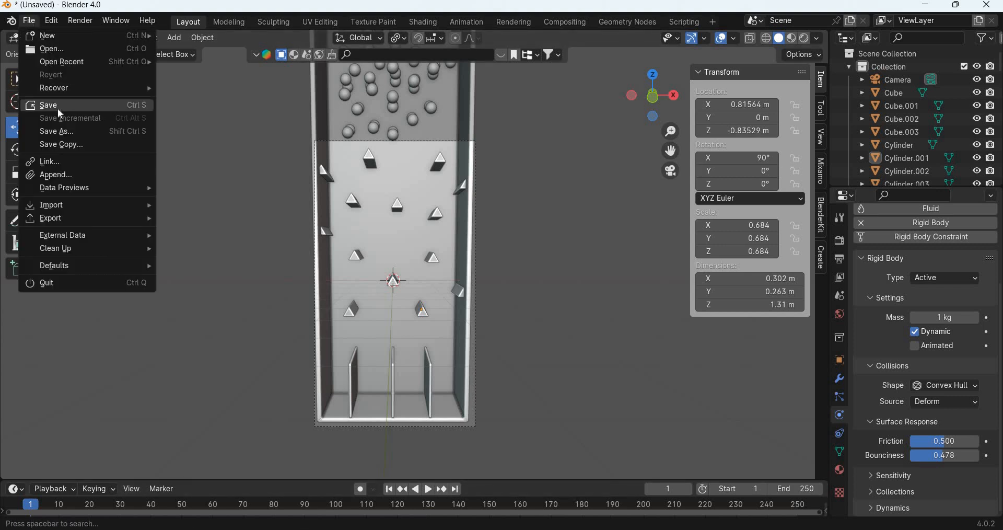
left_click(59, 107)
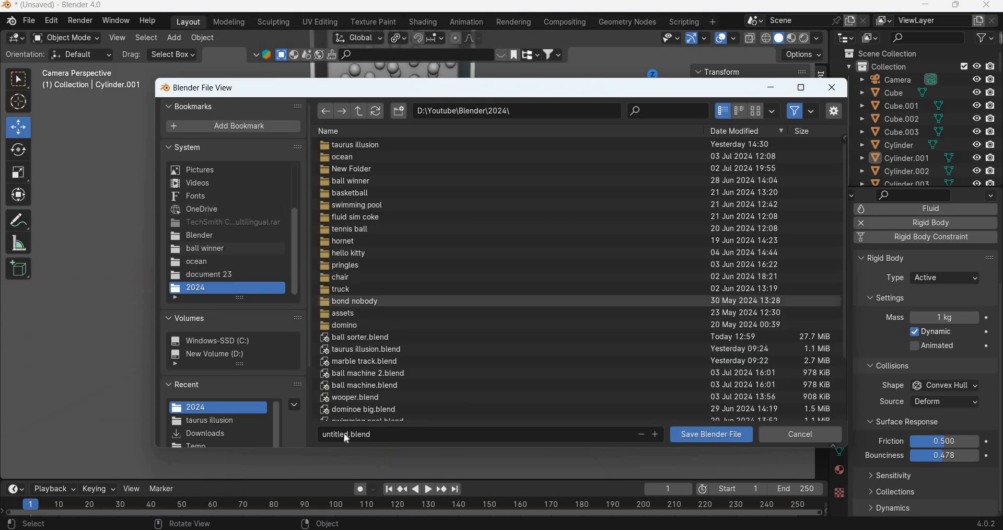
left_click(720, 440)
Step: Play the simulation in the camera view to check how the balls behave, and return to the first frame
key("space")
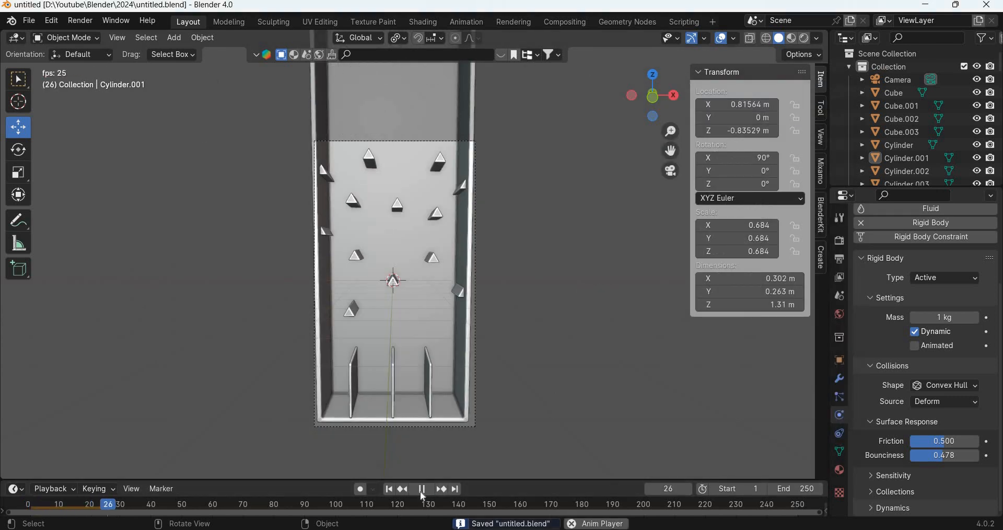
key("space")
key("shift+Left")
Step: Select the tall box and set its rigid body collision shape to Mesh
middle_click_drag(421, 328, 500, 277)
left_click(501, 277)
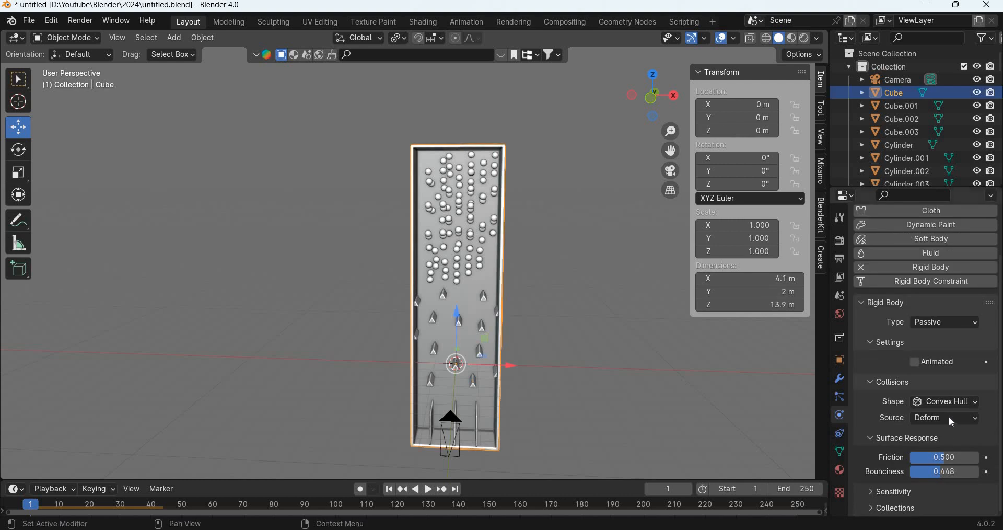
left_click(948, 403)
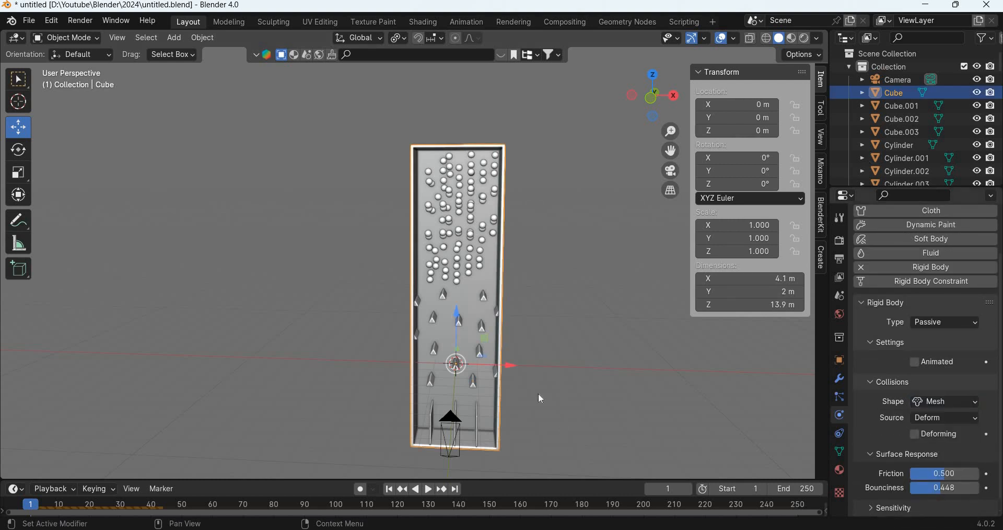
Step: Run the simulation from an angled view to check the balls inside the box, and rewind to frame 1
middle_click_drag(538, 396, 464, 280, "shift")
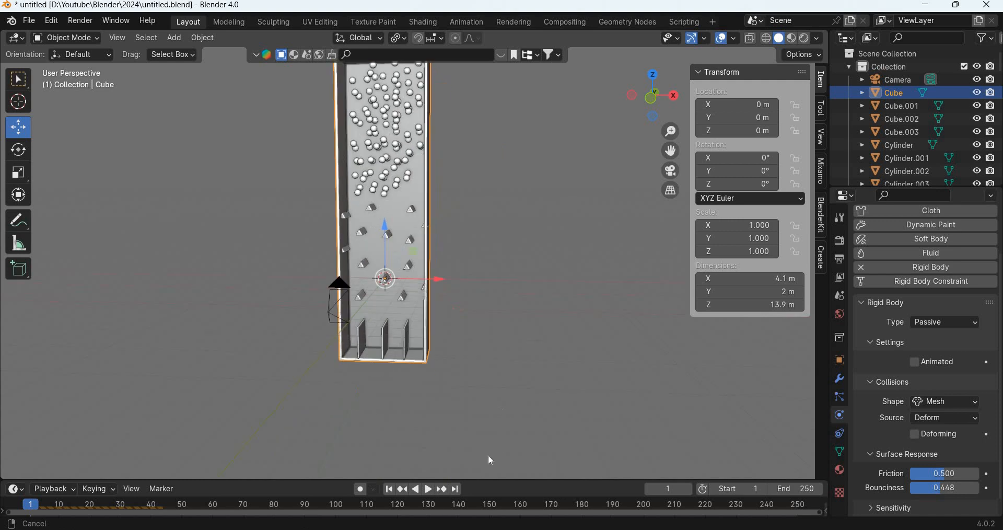
left_click(431, 492)
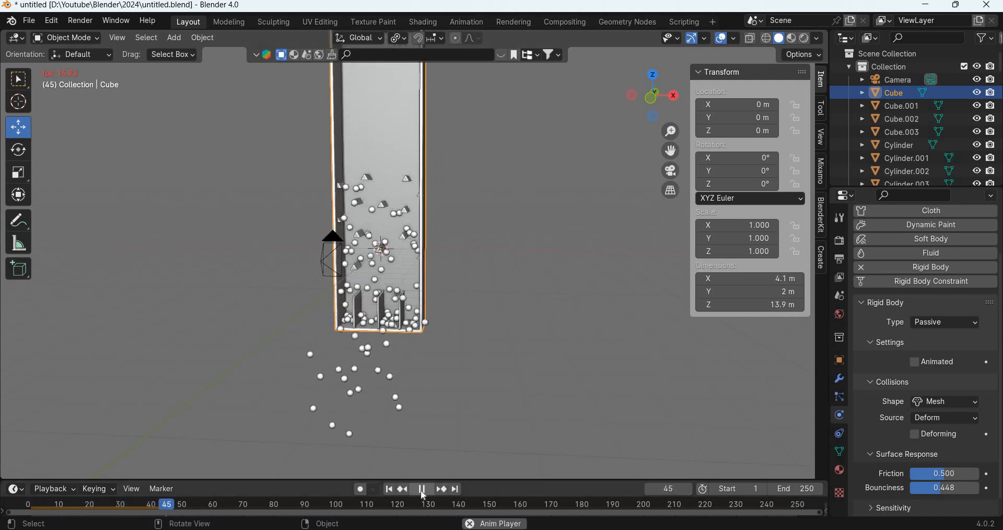
left_click(423, 491)
key("shift+Left")
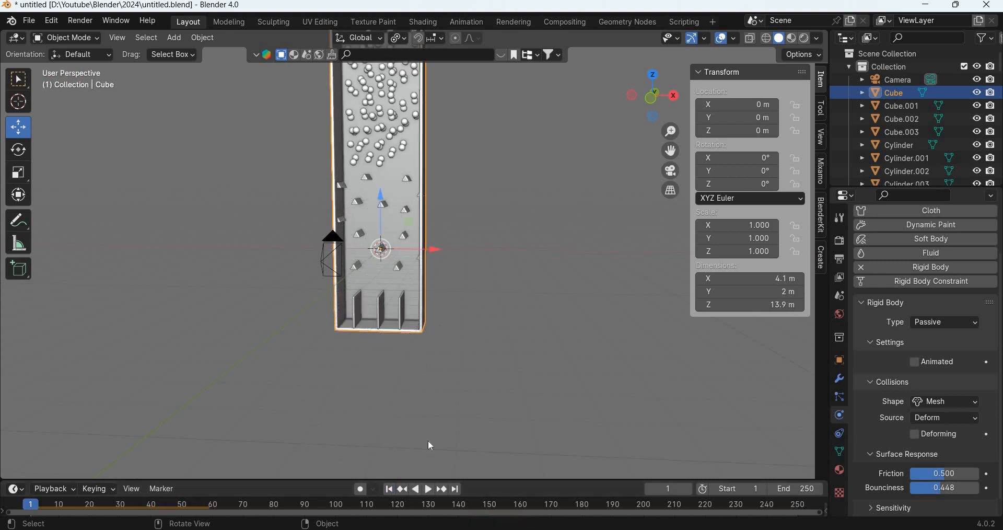
Step: Play briefly to frame 11, select the falling peg above the rightmost divider and set its rigid body type to Passive
left_click(429, 491)
key("space")
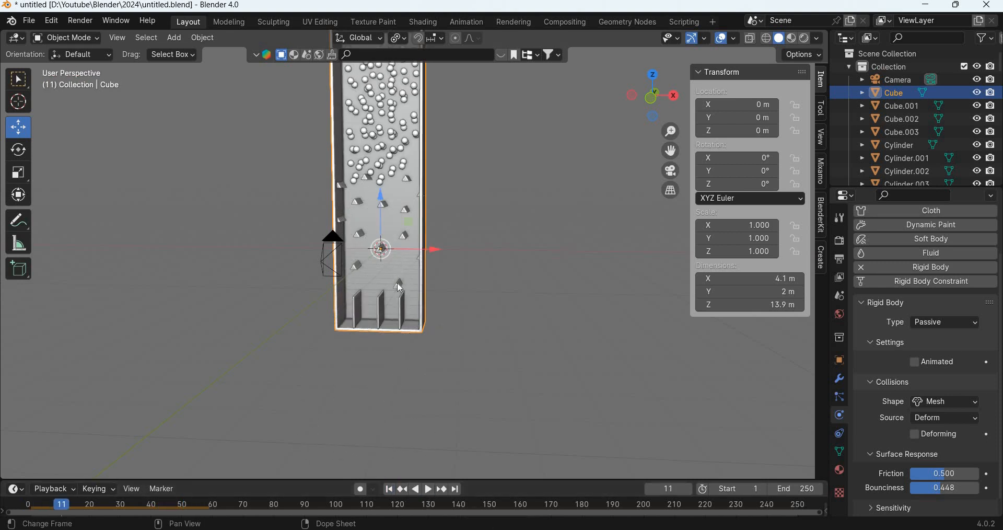
left_click(398, 283)
left_click(942, 324)
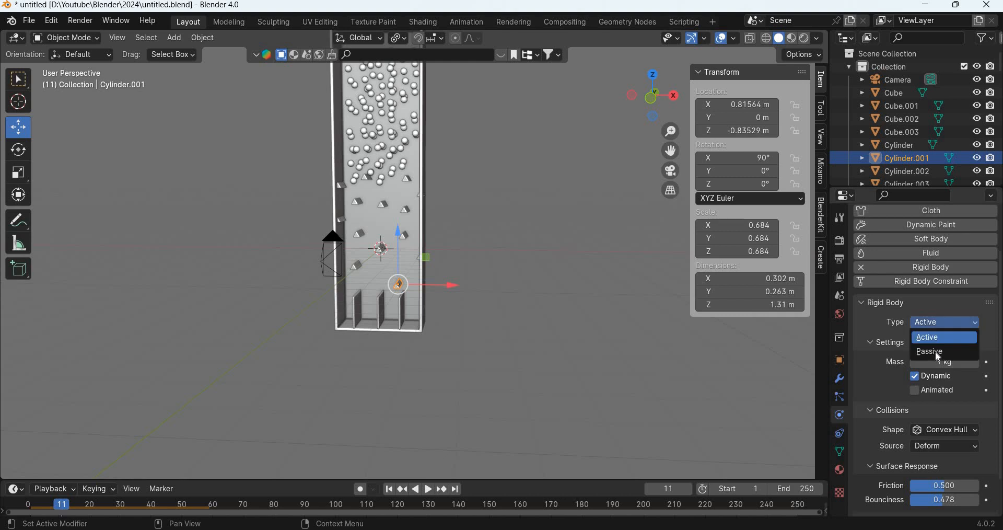
left_click(940, 351)
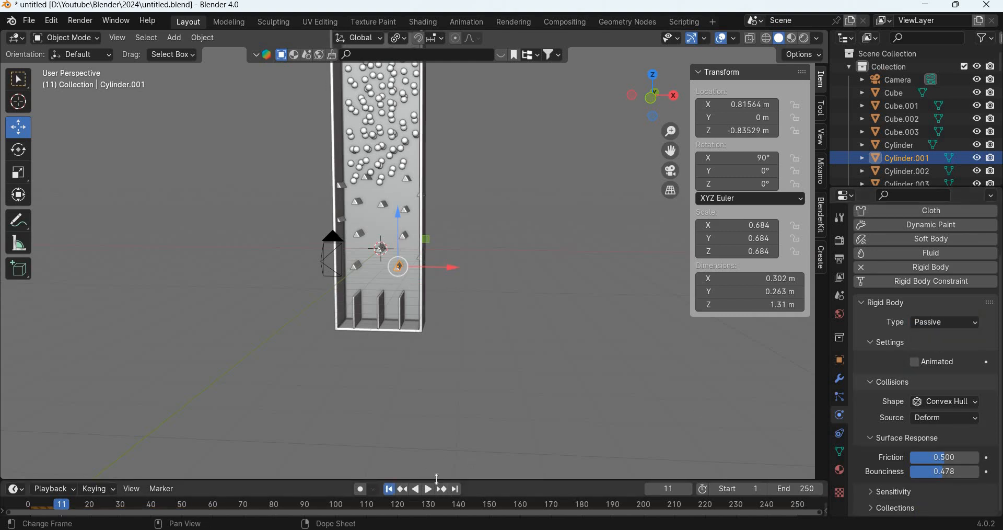
Step: Replay the simulation from the start to check the corrected peg and the balls, and rewind it
left_click(389, 490)
left_click(429, 492)
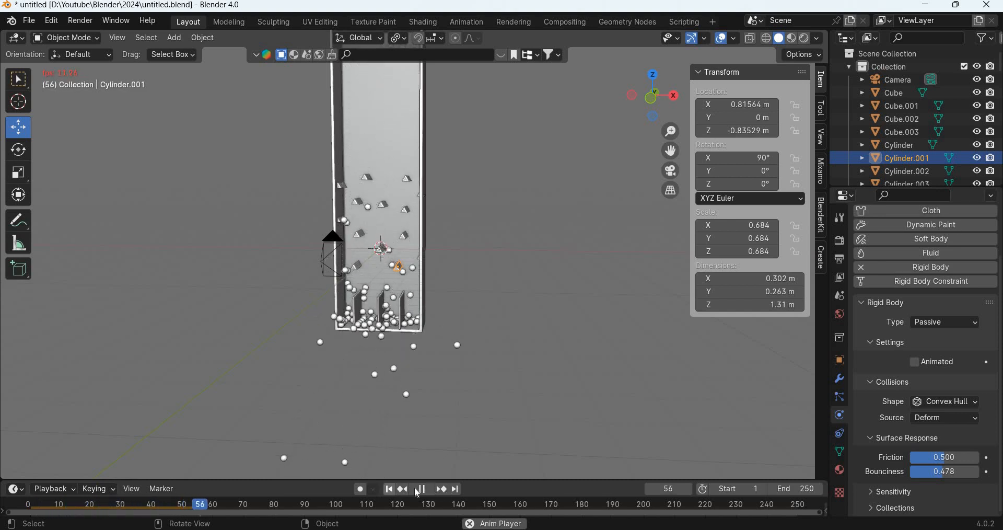
left_click(422, 490)
left_click(389, 490)
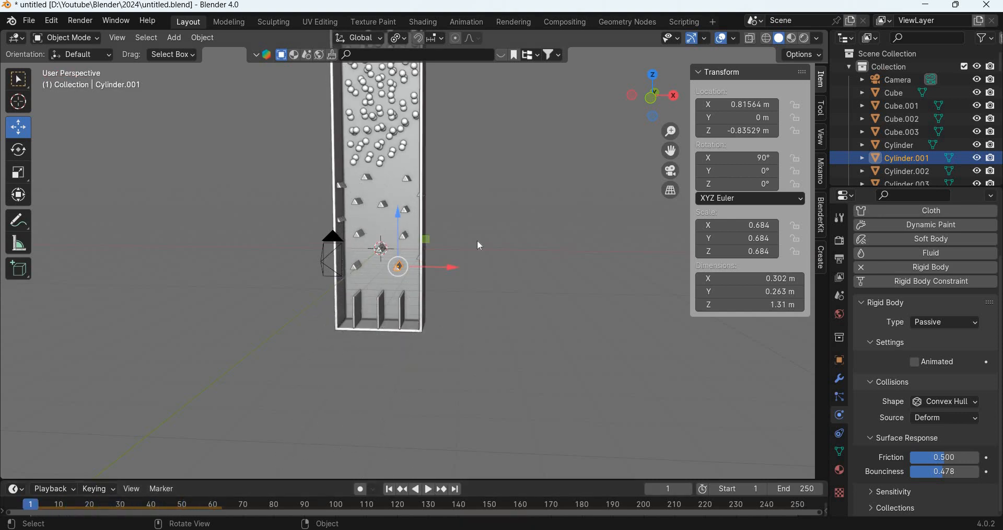
Step: In the front view, add a mesh plane and set its X rotation to 90°
key("KP_1")
middle_click_drag(410, 291, 393, 378, "shift")
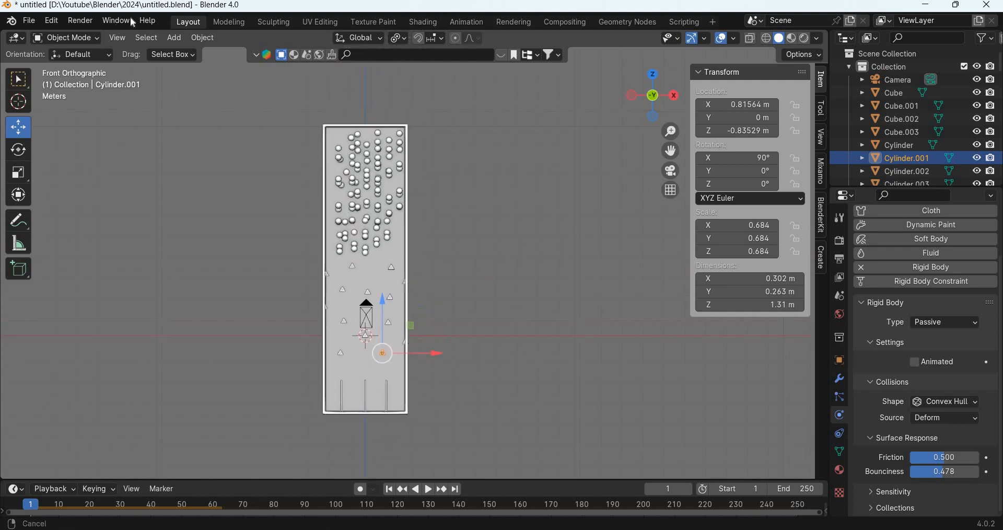
left_click(174, 38)
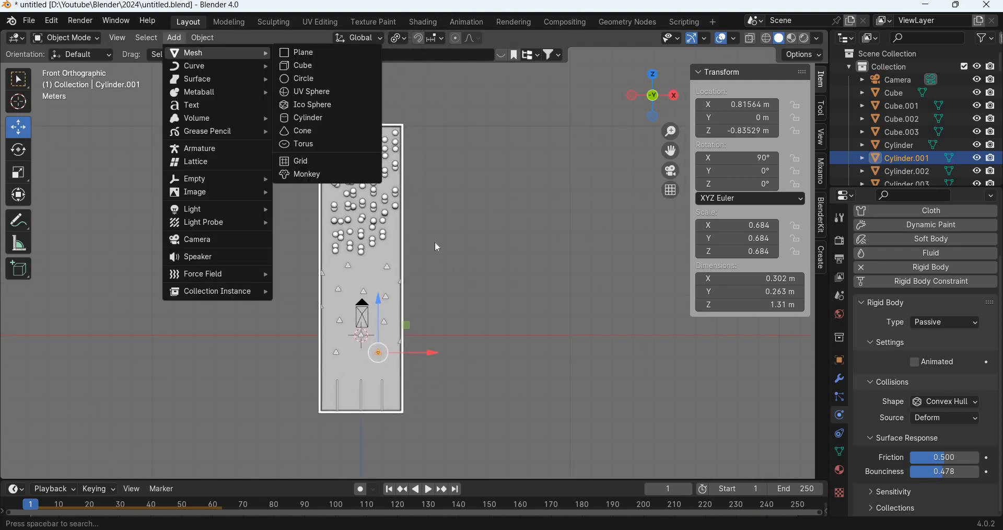
left_click(313, 52)
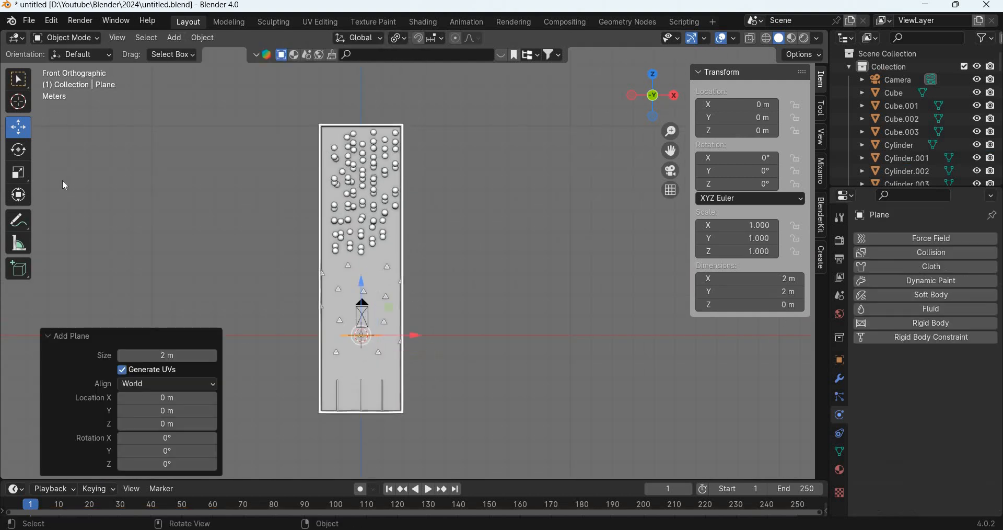
double_click(759, 164)
type("90")
key("Return")
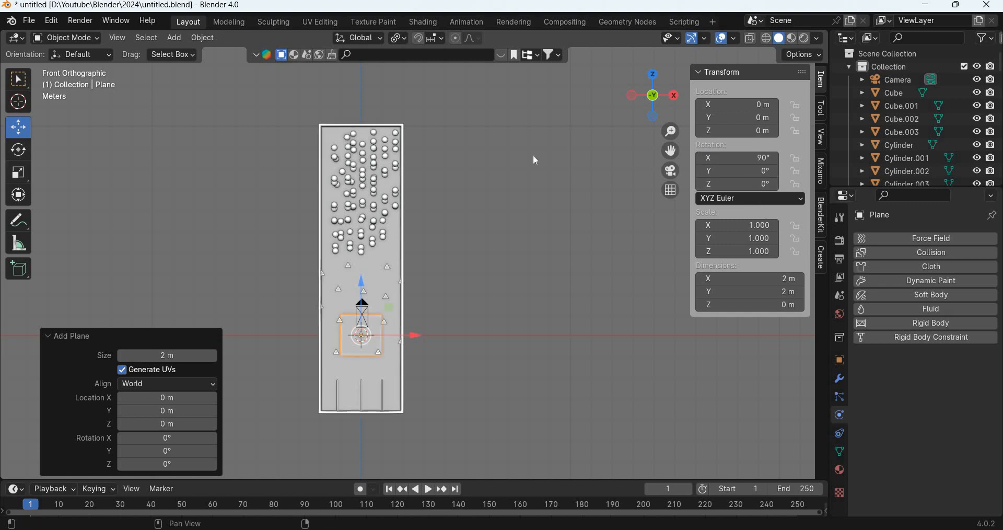
Step: Scale the plane to about 4.71 m by 30.3 m and move it -0.97482 m along Y onto the box's open front
left_click(19, 172)
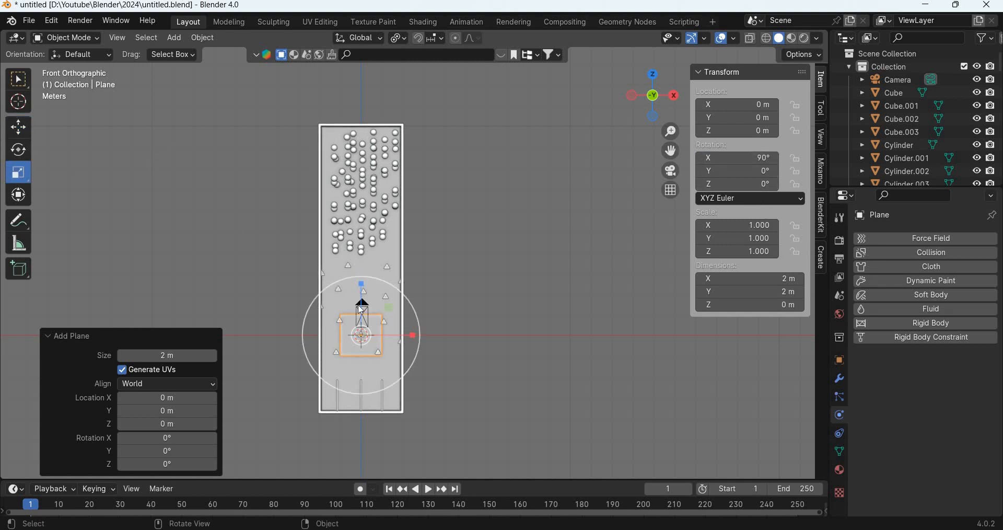
left_click_drag(361, 309, 359, 116)
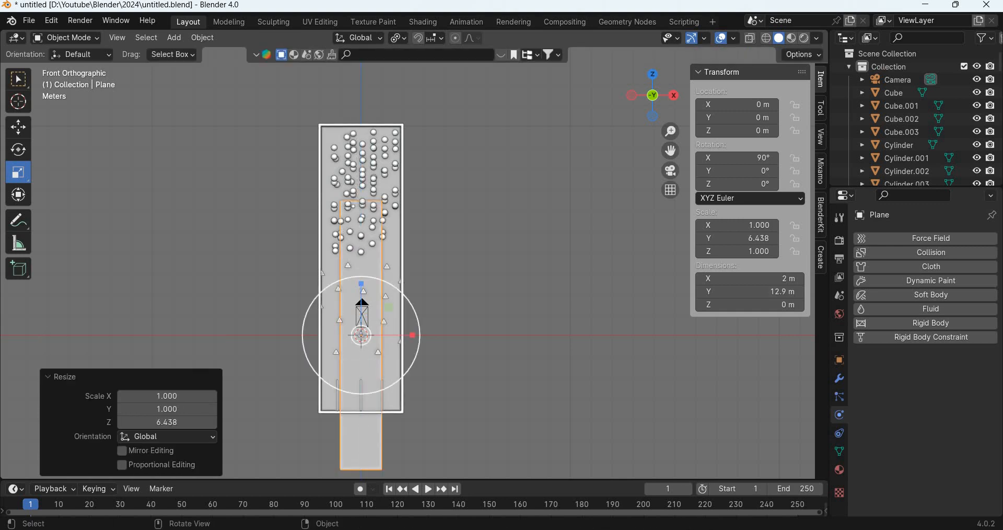
left_click_drag(384, 325, 432, 339)
key("shift+space")
key("g")
key("KP_3")
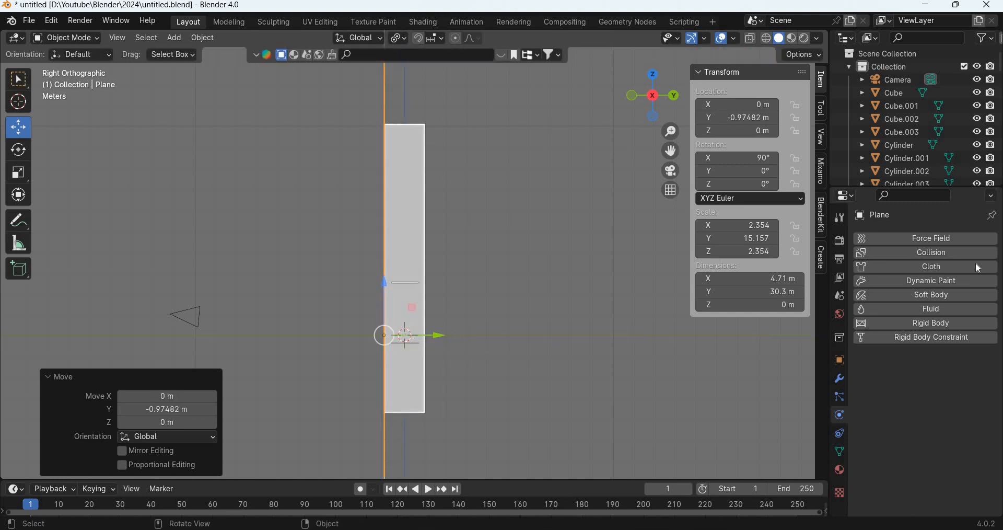
Step: Disable the plane in renders while keeping it visible in the viewport
scroll(957, 167, "down", 5)
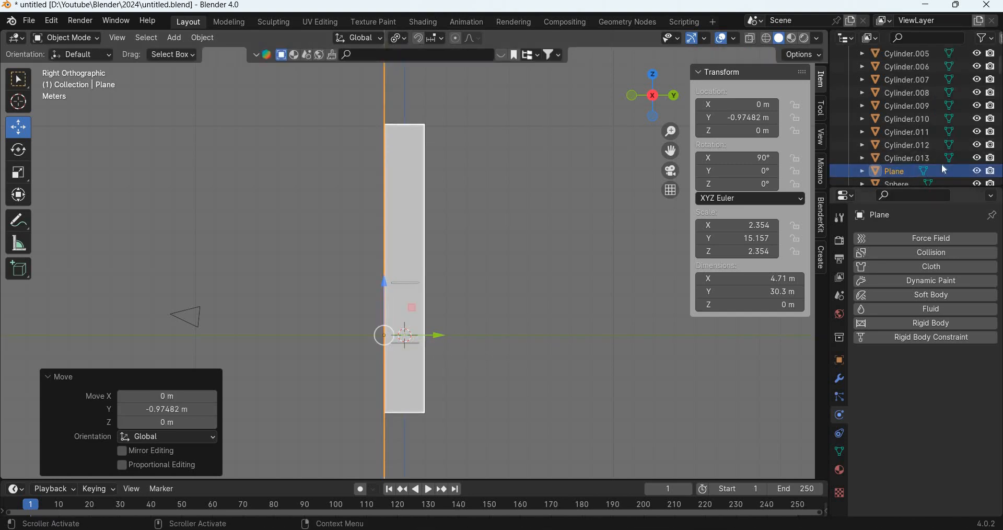
scroll(969, 105, "down", 4)
left_click(978, 93)
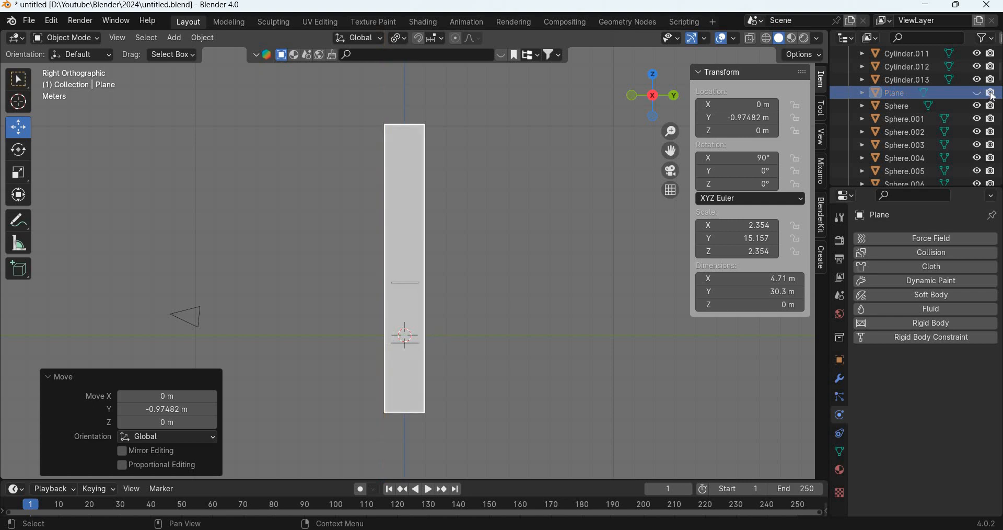
left_click(990, 92)
left_click(976, 93)
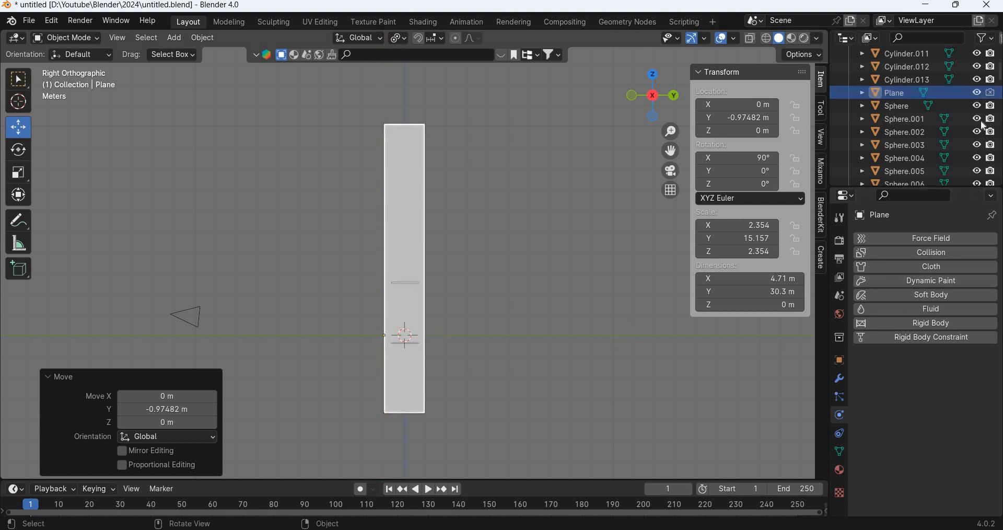
Step: Add a rigid body to the plane, set its type to Passive and its bounciness to 0.418
left_click(958, 323)
left_click(929, 378)
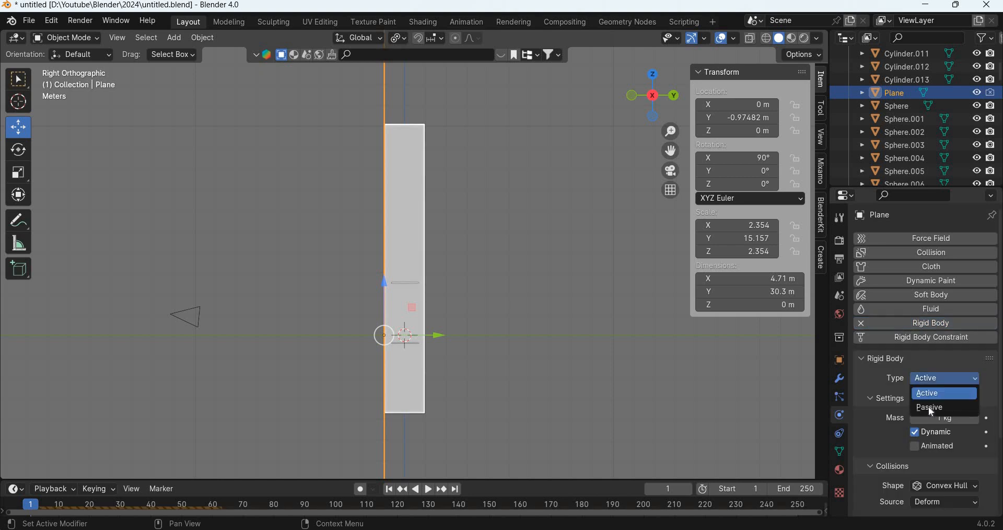
left_click(929, 407)
scroll(914, 460, "down", 3)
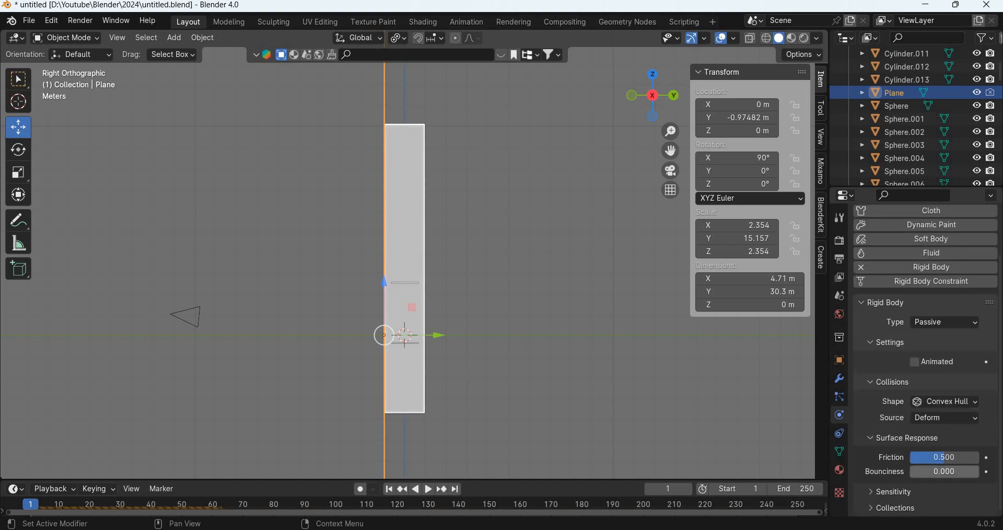
left_click_drag(920, 472, 949, 472)
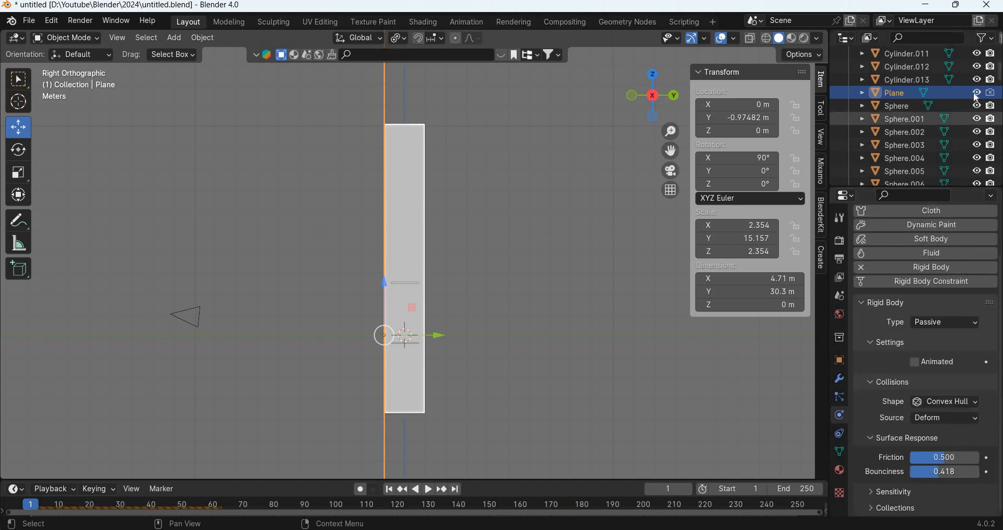
Step: Hide the plane in the viewport, play the simulation in the camera view and stop at frame 87 with the balls in the bins
key("h")
key("KP_0")
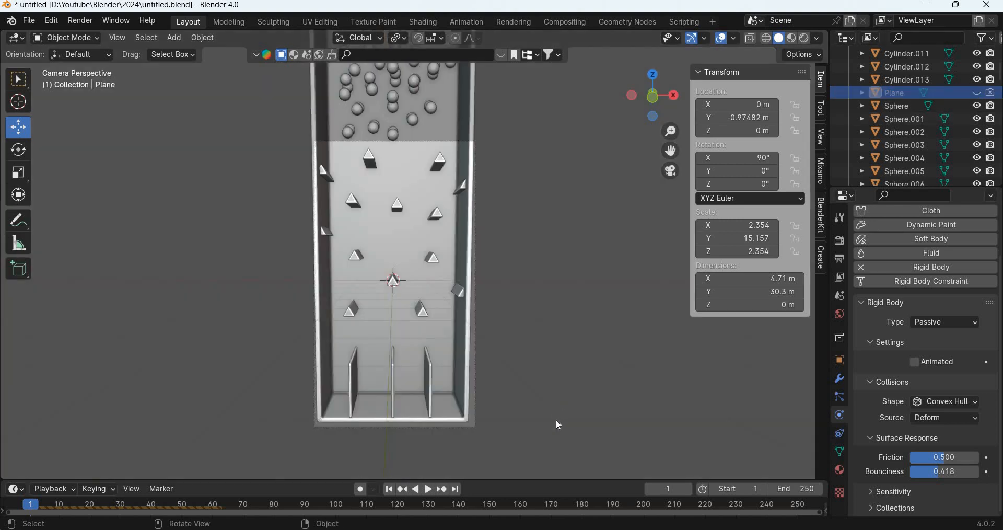
left_click(430, 491)
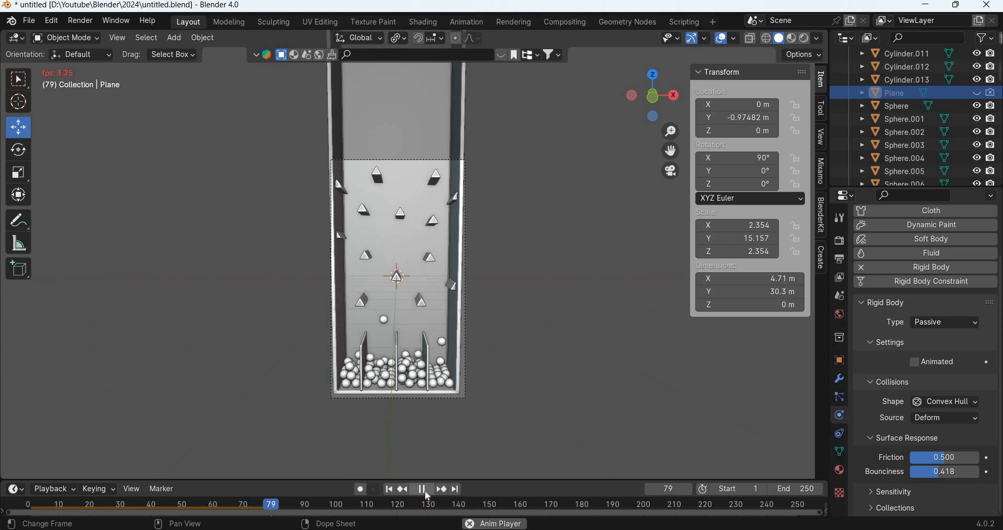
left_click(425, 491)
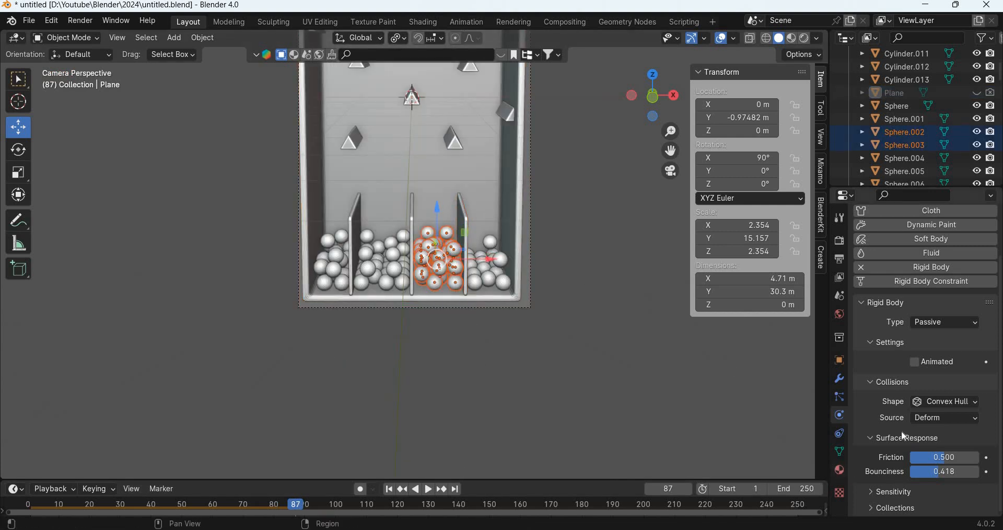
Step: Create a new material on the plane and set both its base colour and its viewport display colour to yellow
left_click(839, 470)
left_click(930, 294)
scroll(947, 434, "down", 9)
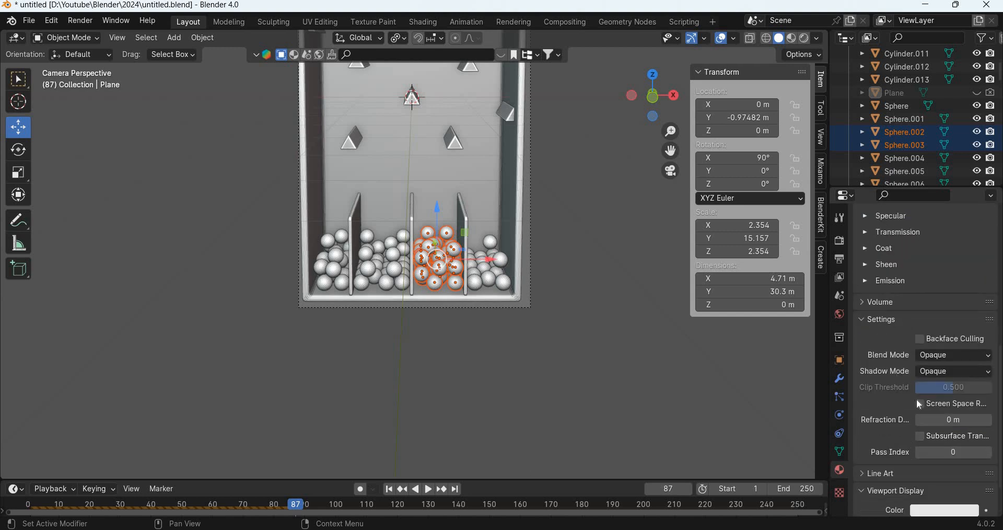
scroll(917, 399, "up", 9)
scroll(954, 395, "up", 1)
left_click(952, 392)
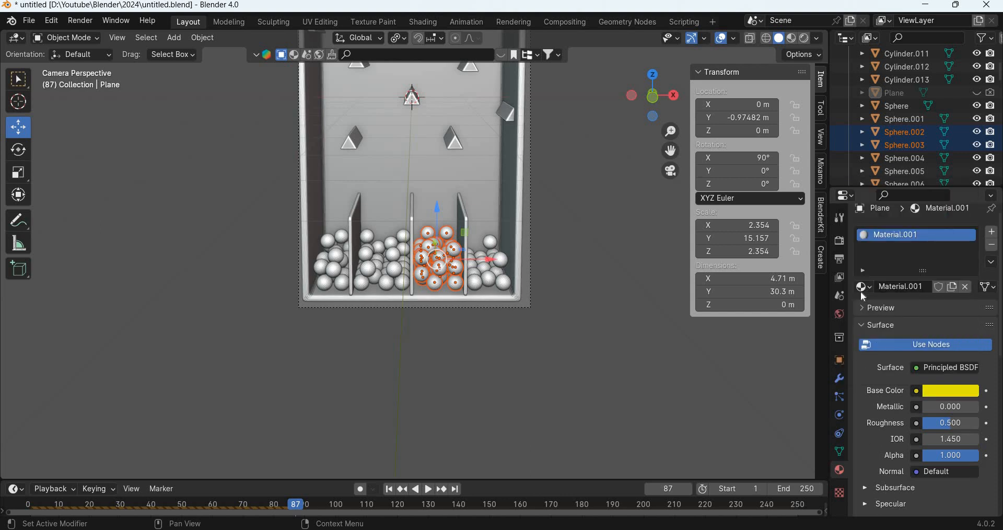
left_click(863, 286)
scroll(960, 484, "down", 12)
left_click(945, 458)
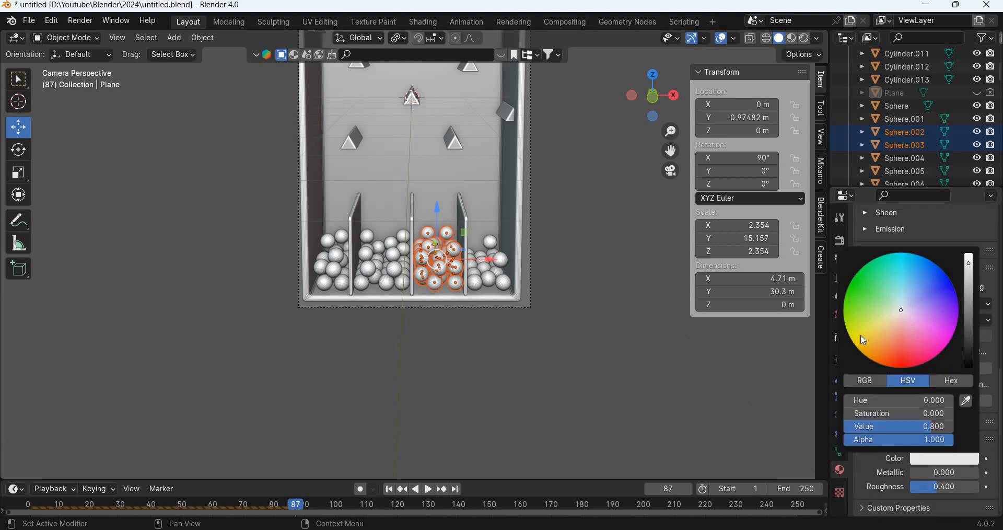
left_click(851, 338)
left_click(967, 258)
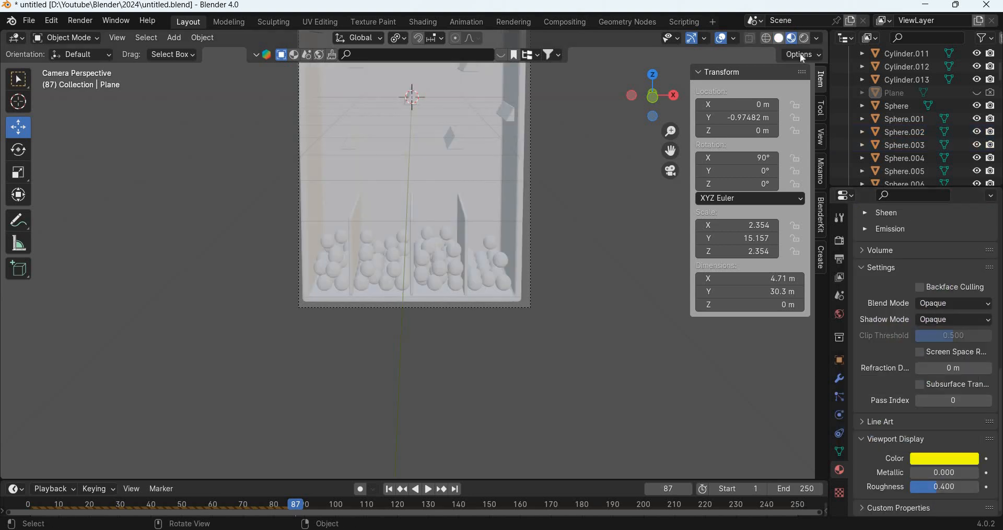
Step: Return the viewport to solid shading, enable Shadow and switch the MatCap to the shiny grey sphere
left_click(779, 37)
left_click(819, 39)
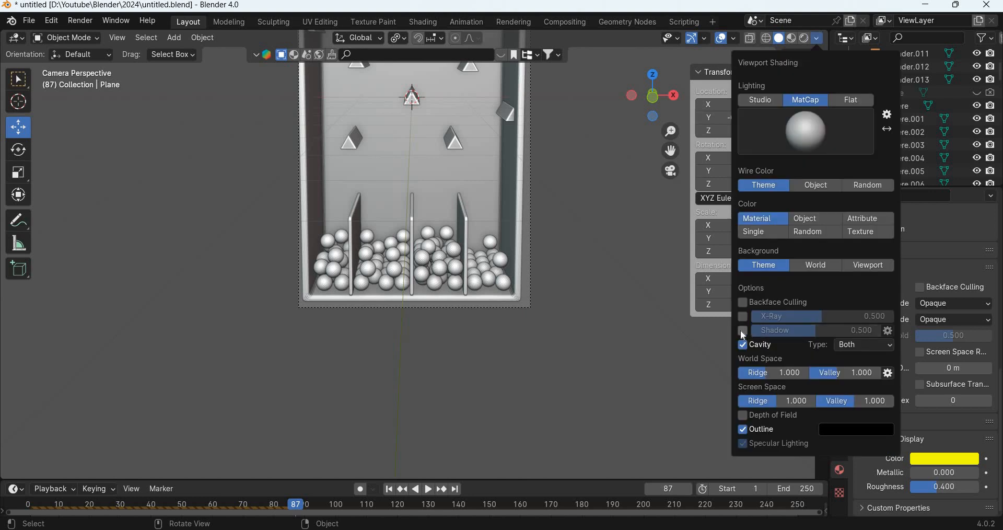
left_click(743, 331)
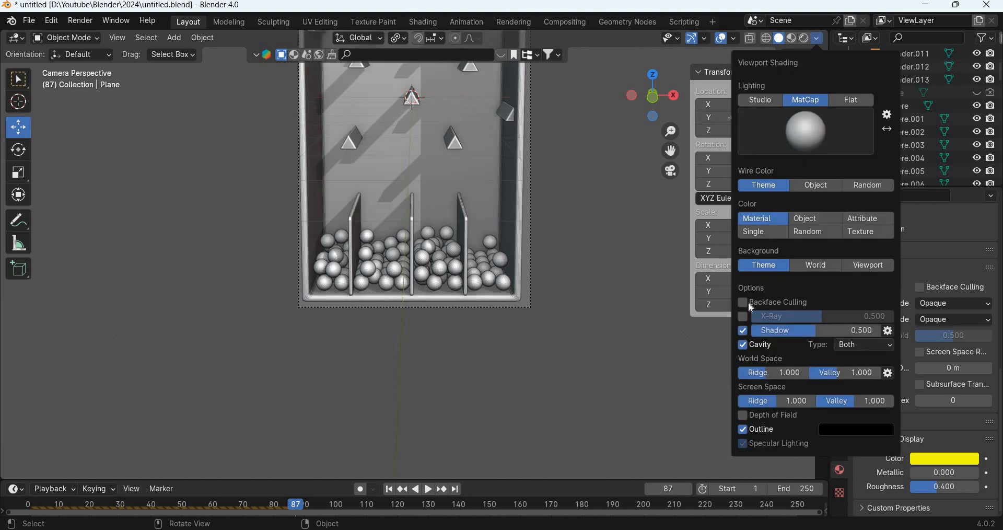
left_click(817, 120)
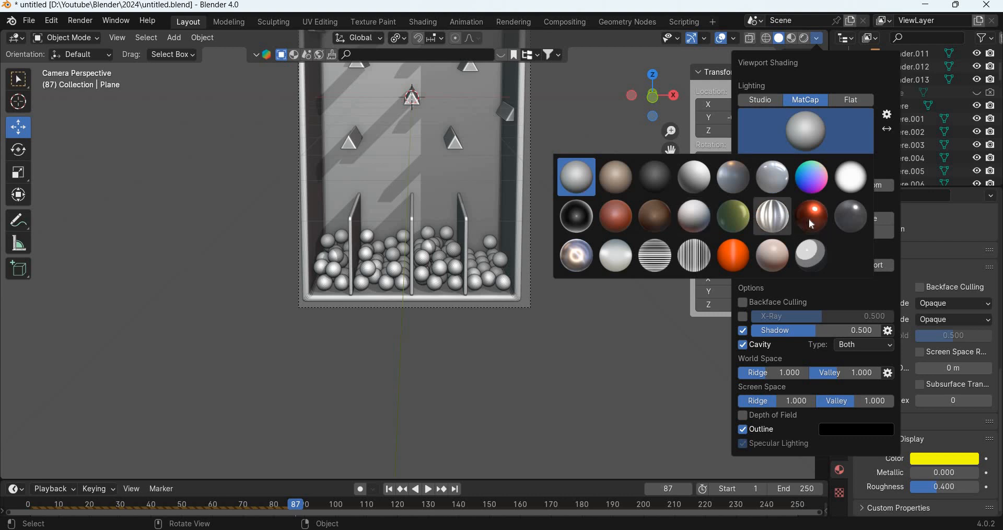
left_click(772, 180)
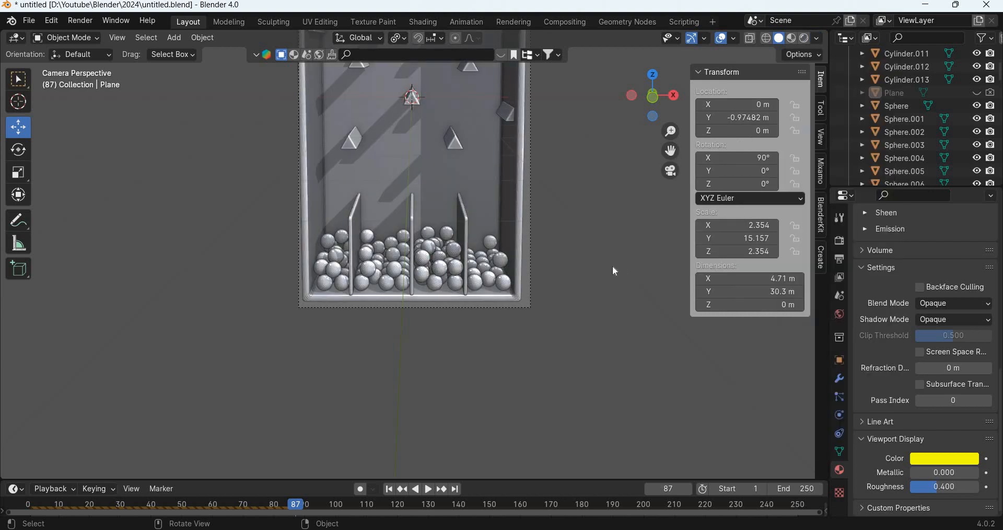
Step: Select the balls in the third bin from the left and link the plane's yellow material to them
left_click_drag(416, 299, 458, 213)
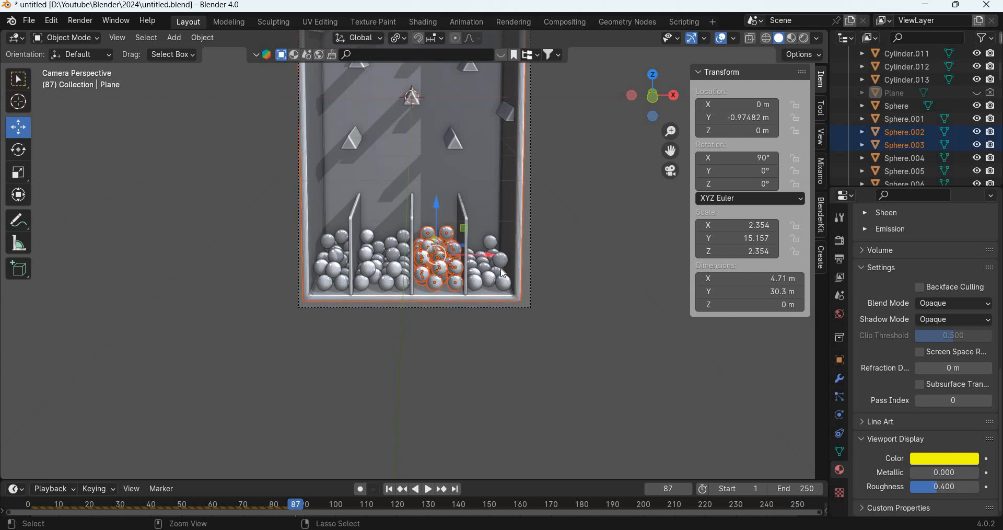
left_click_drag(499, 267, 551, 339, "ctrl")
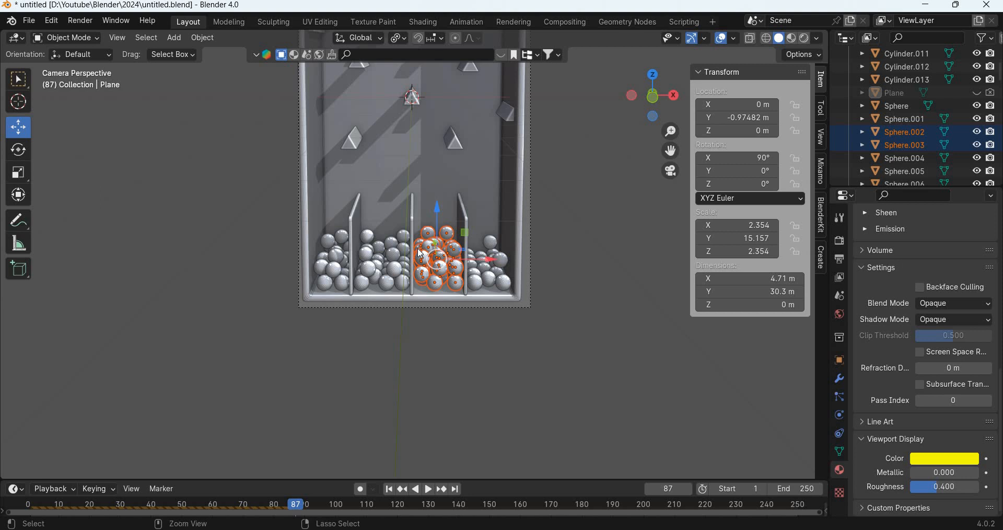
key("ctrl+l")
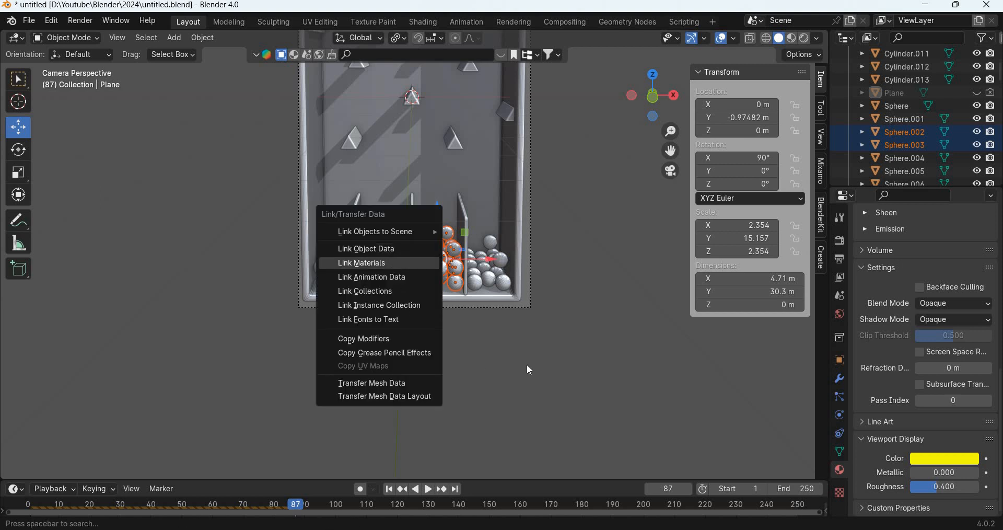
left_click(392, 264)
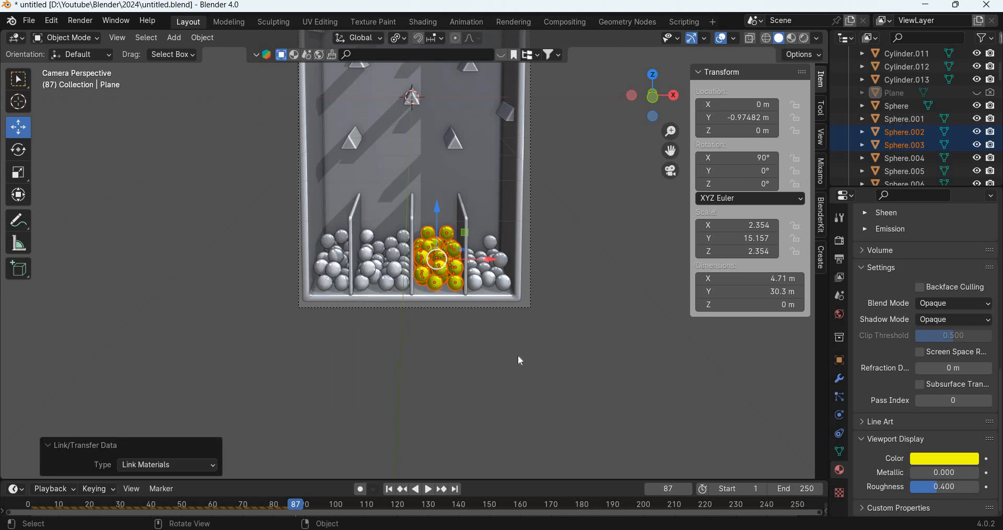
left_click(480, 351)
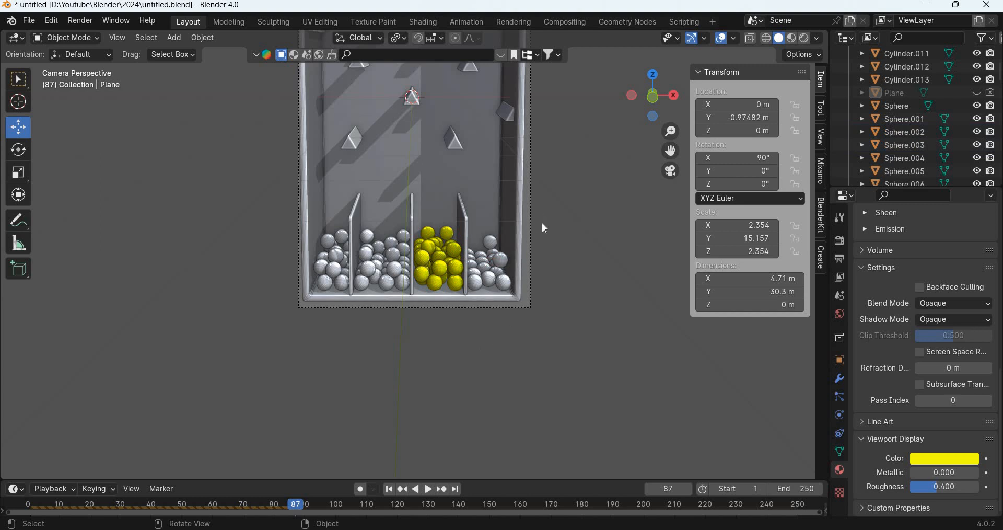
Step: Select the balls in the rightmost bin and replace the plane's material with a new one that has a magenta base colour
left_click_drag(540, 214, 463, 328)
left_click_drag(472, 332, 480, 338)
mouse_move(515, 178)
left_mouse_down("ctrl")
mouse_move(594, 347)
mouse_move(591, 400)
left_mouse_up("ctrl")
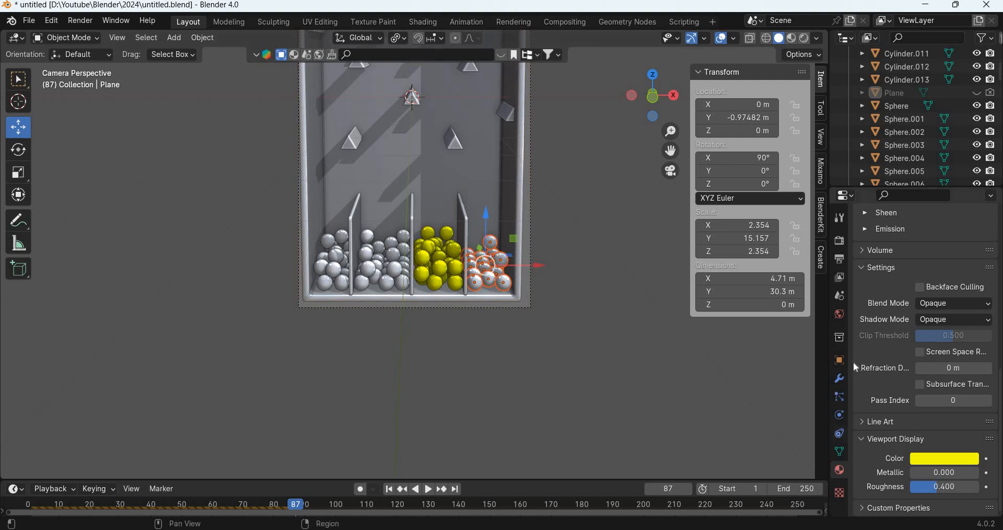
scroll(915, 331, "up", 15)
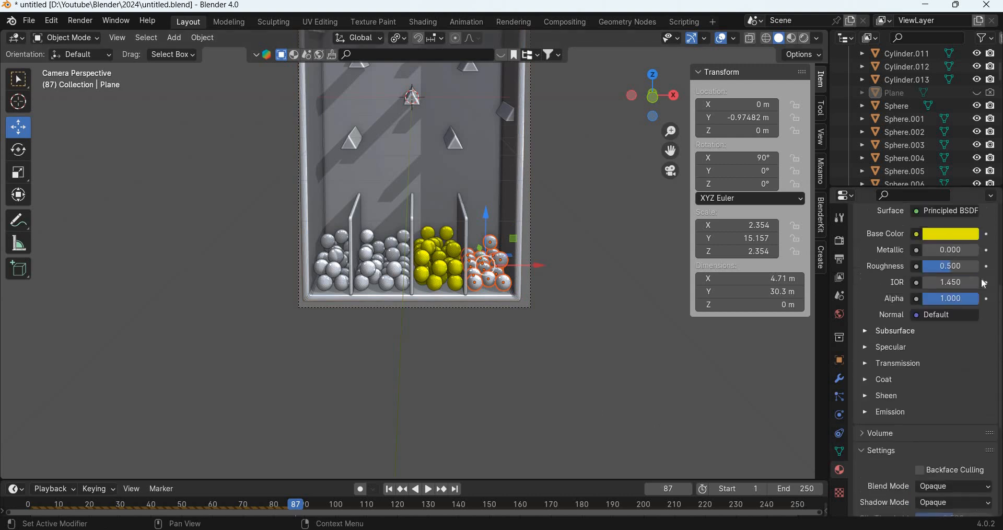
left_click(991, 251)
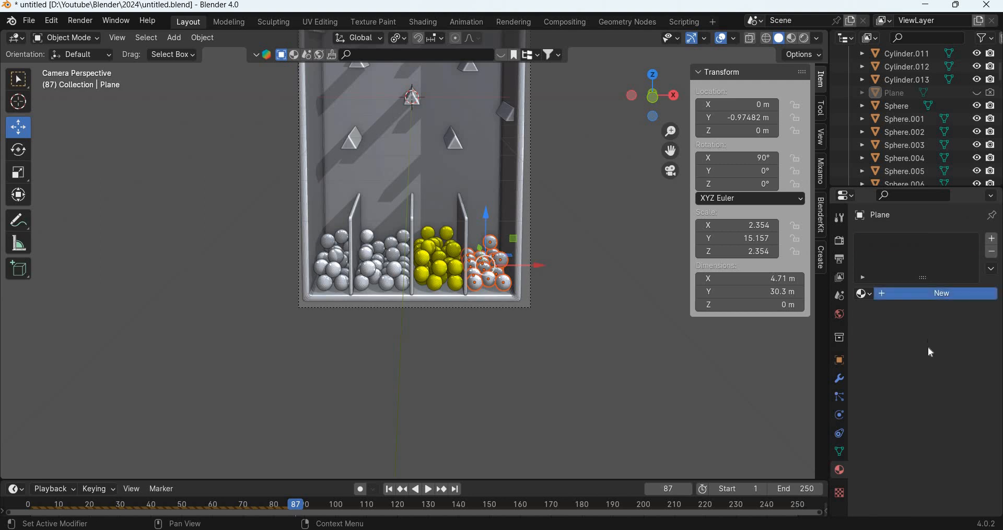
left_click(937, 294)
scroll(965, 346, "down", 4)
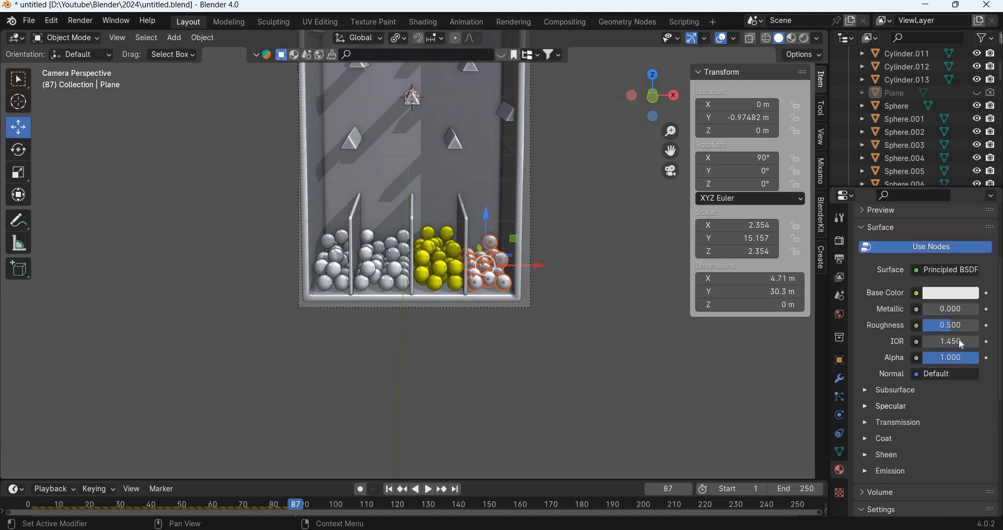
scroll(962, 342, "up", 3)
left_click(951, 346)
mouse_move(945, 204)
left_mouse_down()
mouse_move(953, 208)
mouse_move(968, 500)
mouse_move(967, 466)
left_mouse_up()
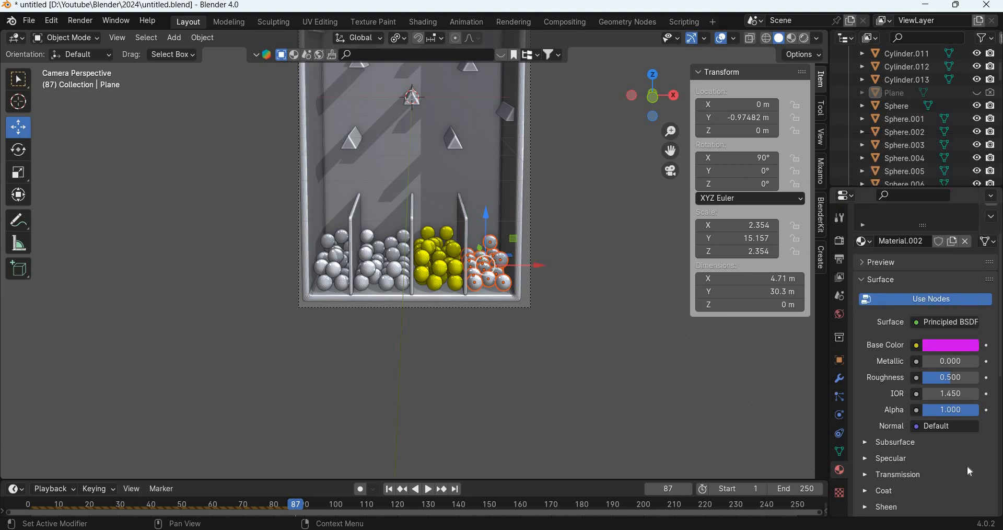
Step: Set the new material's viewport display colour to magenta and link it to the selected balls
scroll(968, 468, "down", 15)
left_click(944, 458)
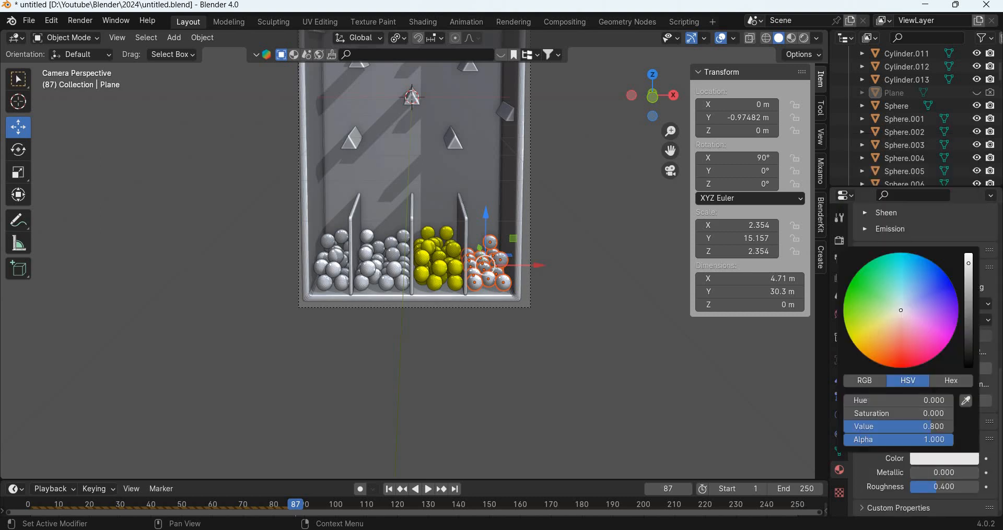
left_click_drag(926, 314, 953, 334)
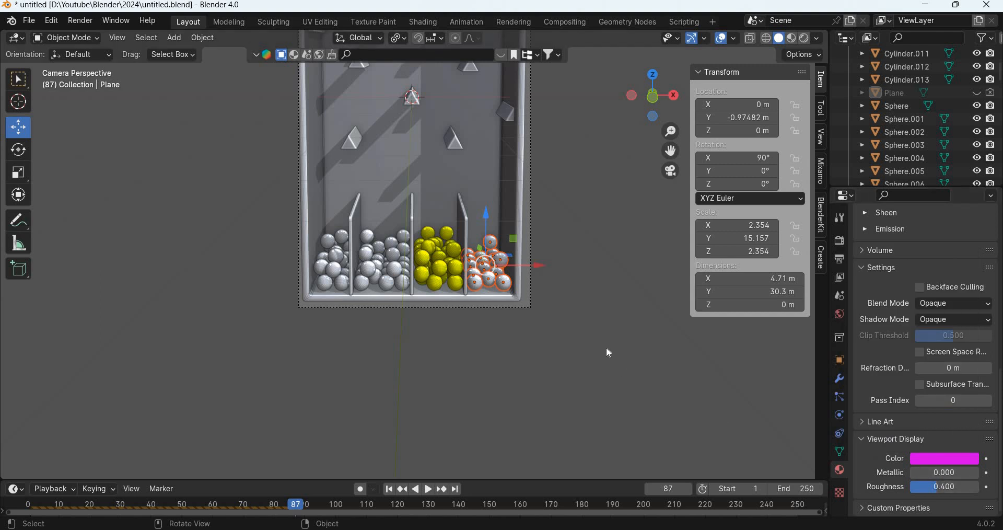
key("ctrl+l")
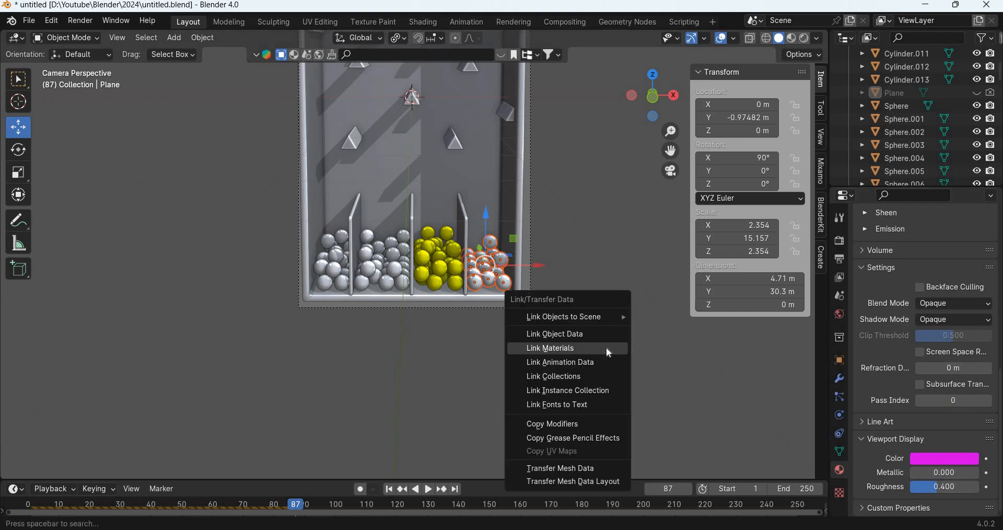
left_click(603, 347)
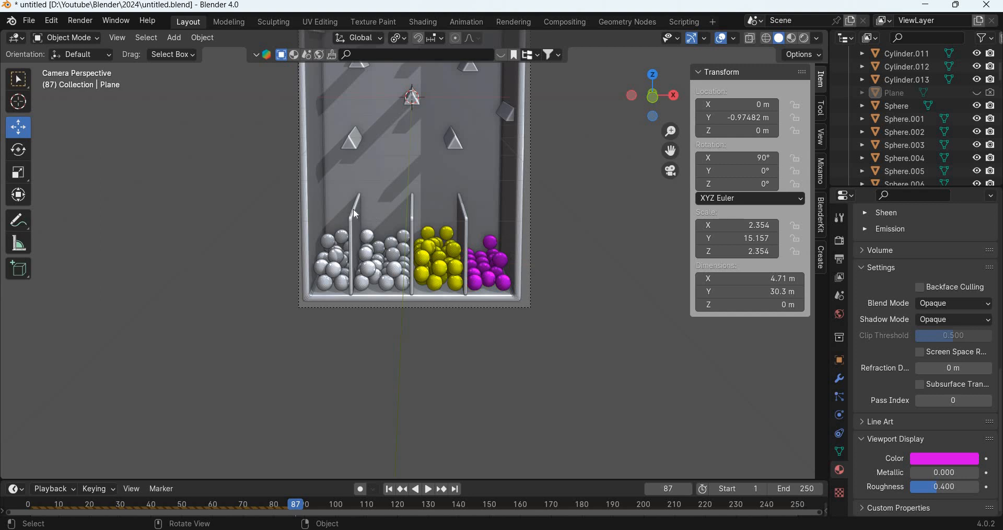
Step: Give the balls in the leftmost bin a new material linked from the plane, with a teal base colour and a green viewport colour
left_click_drag(282, 204, 348, 343)
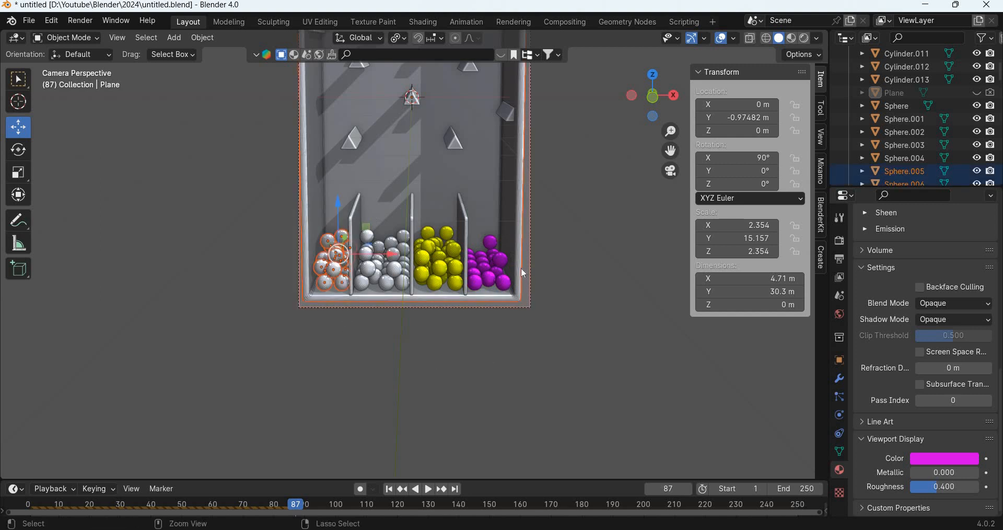
left_click_drag(522, 267, 713, 424)
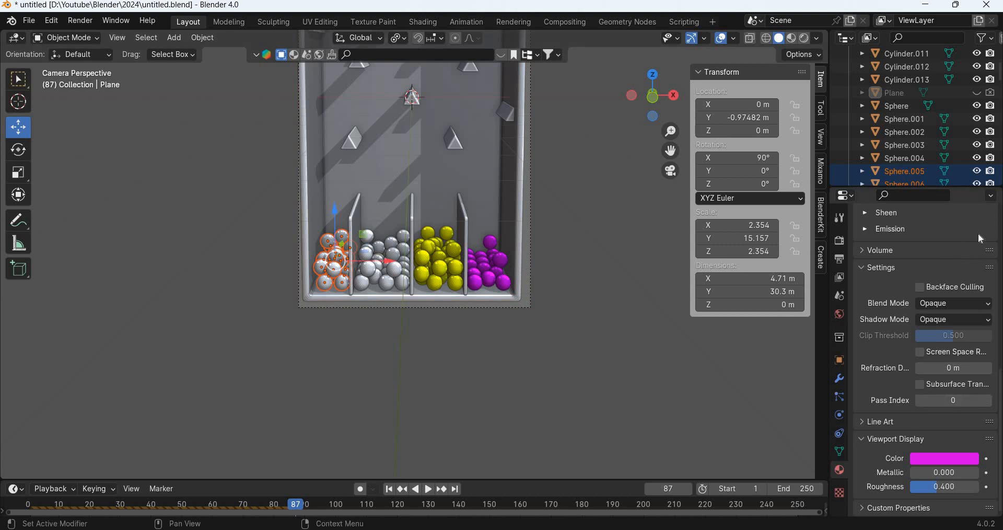
scroll(978, 233, "up", 15)
left_click(950, 398)
left_click_drag(932, 211, 891, 197)
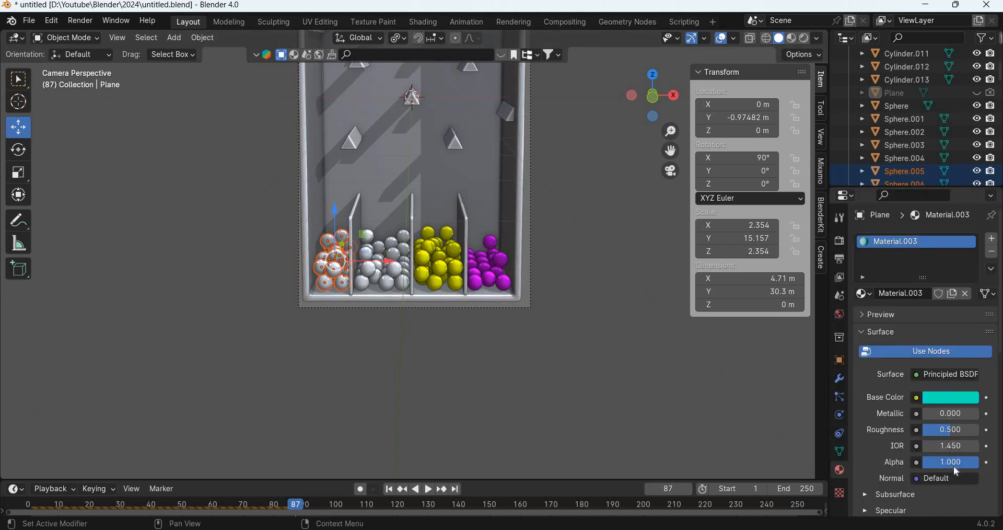
scroll(955, 465, "down", 15)
key("ctrl+l")
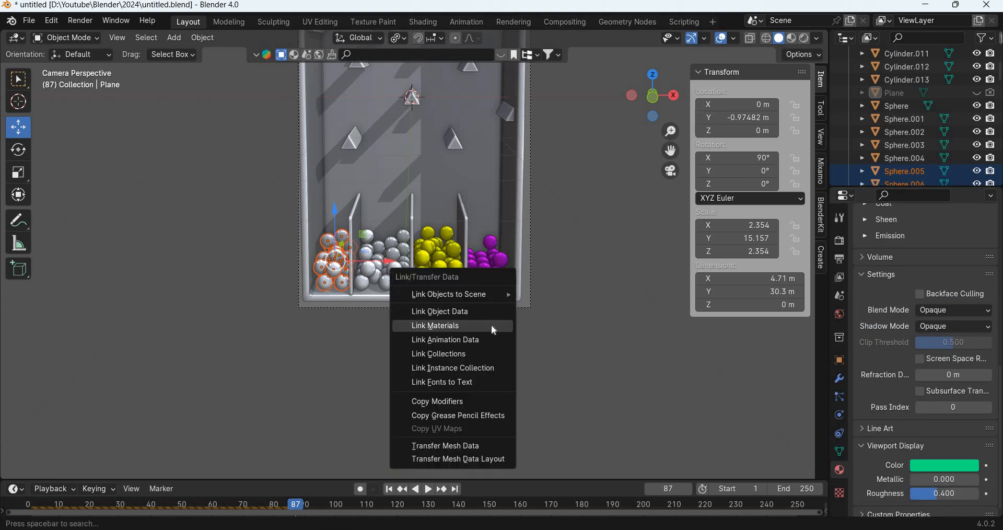
left_click(491, 325)
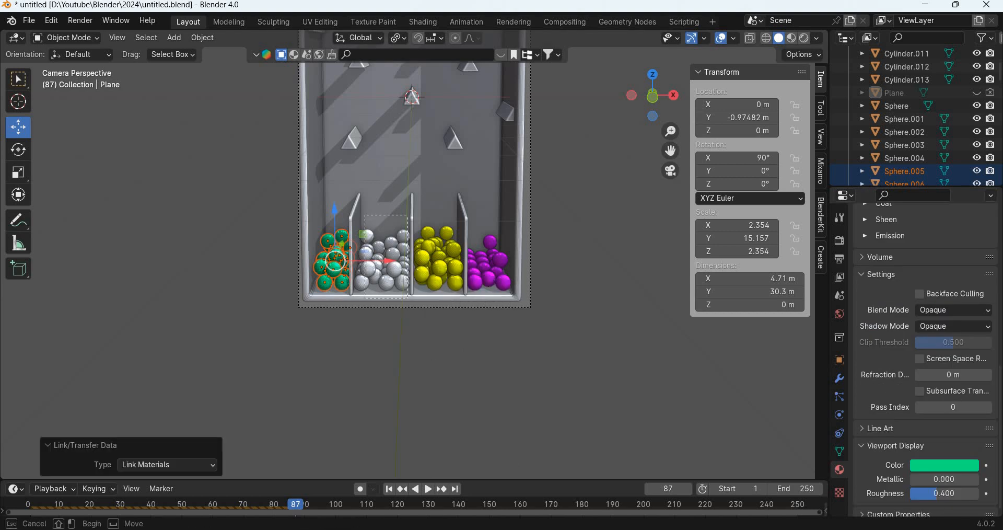
Step: Select the box, pegs and dividers, and replace the plane's material with a new one that has a light lavender viewport display colour
scroll(326, 224, "down", 3)
left_click_drag(325, 235, 505, 101)
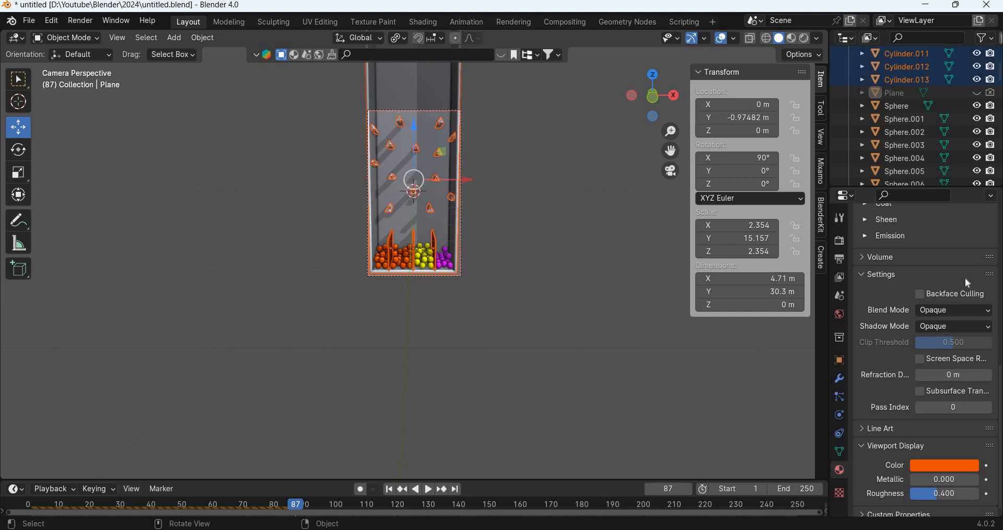
scroll(966, 272, "up", 13)
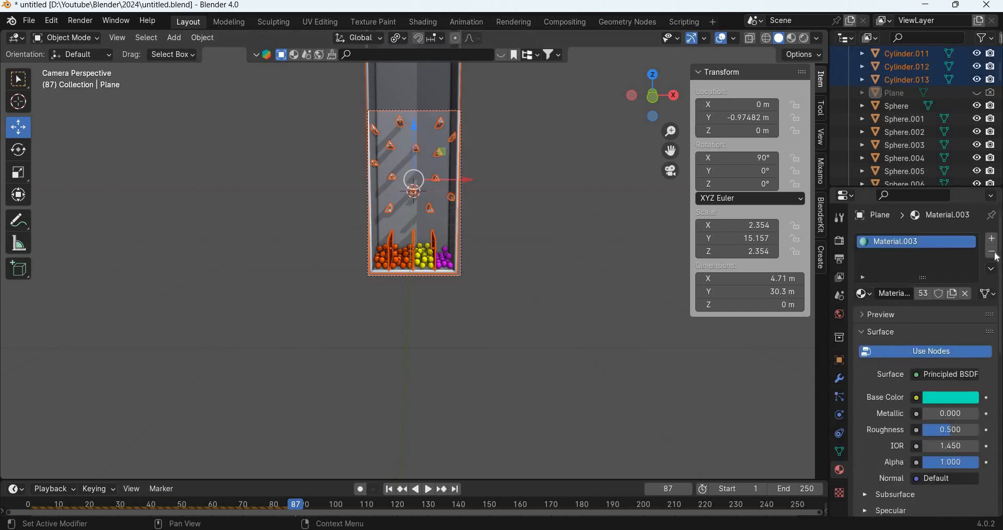
left_click(965, 294)
left_click(952, 293)
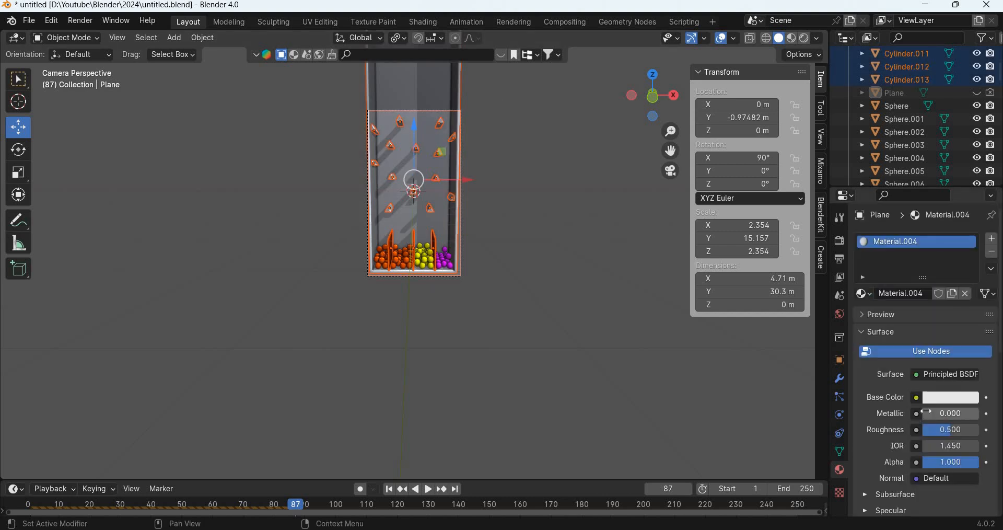
scroll(928, 418, "down", 11)
scroll(962, 469, "down", 1)
left_click(945, 465)
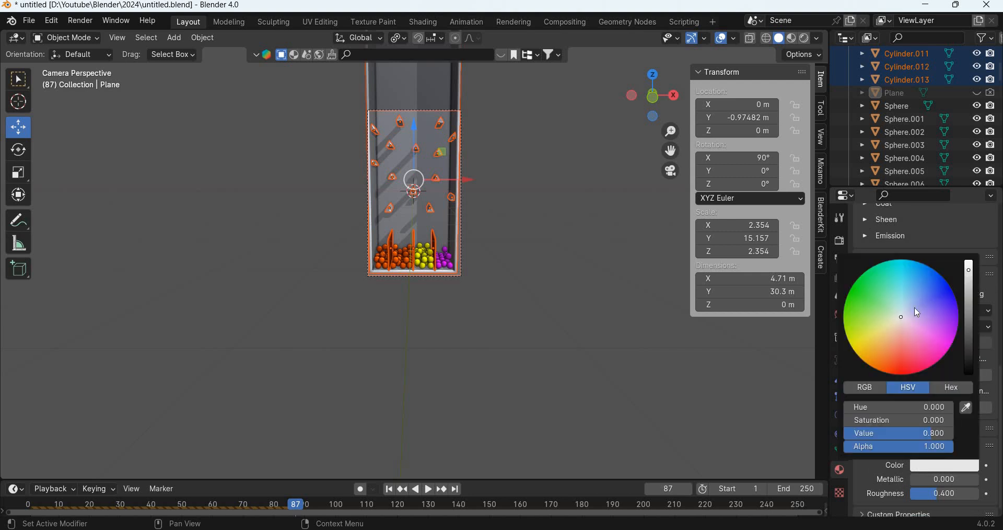
left_click(914, 308)
Step: Link the plane's lavender material to the selected box, pegs and dividers
scroll(592, 351, "up", 5)
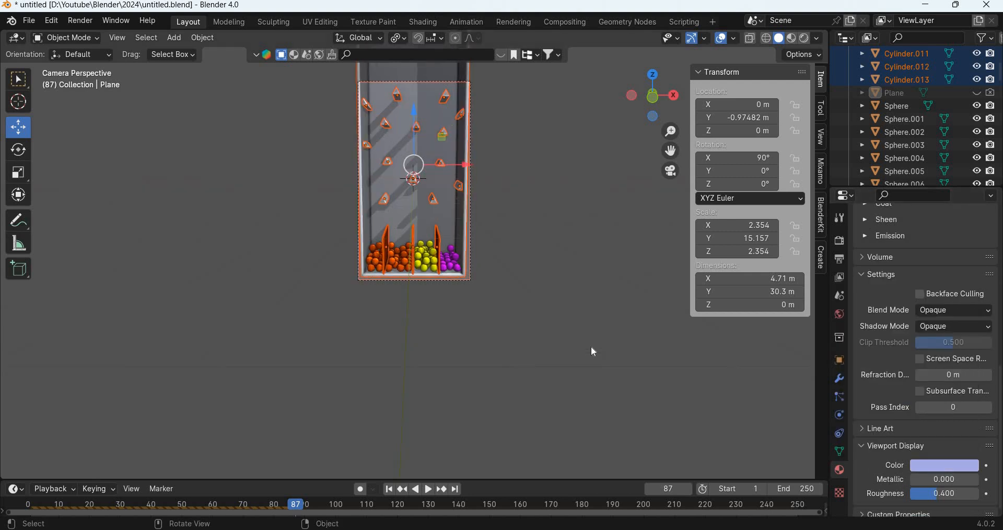
key("ctrl+l")
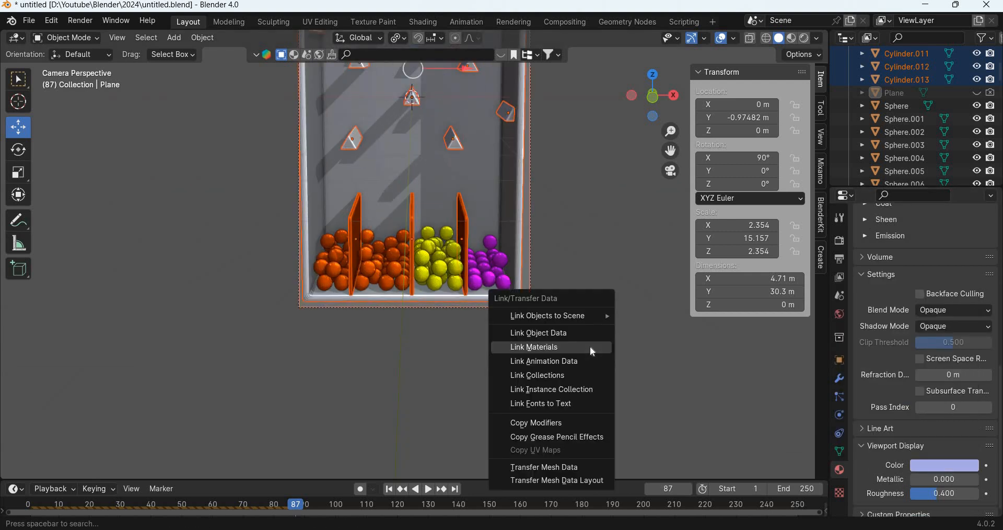
key("Return")
left_click(603, 309)
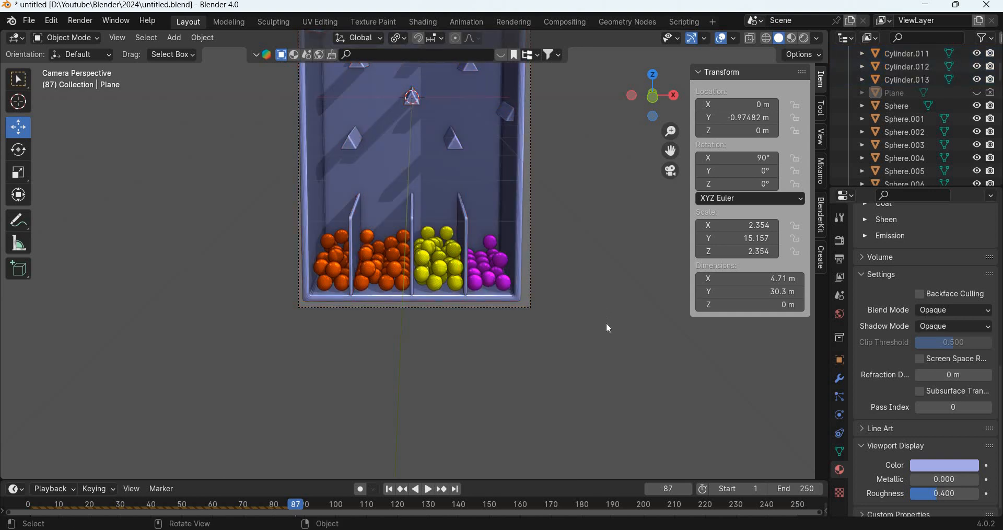
middle_click_drag(549, 384, 540, 522, "shift")
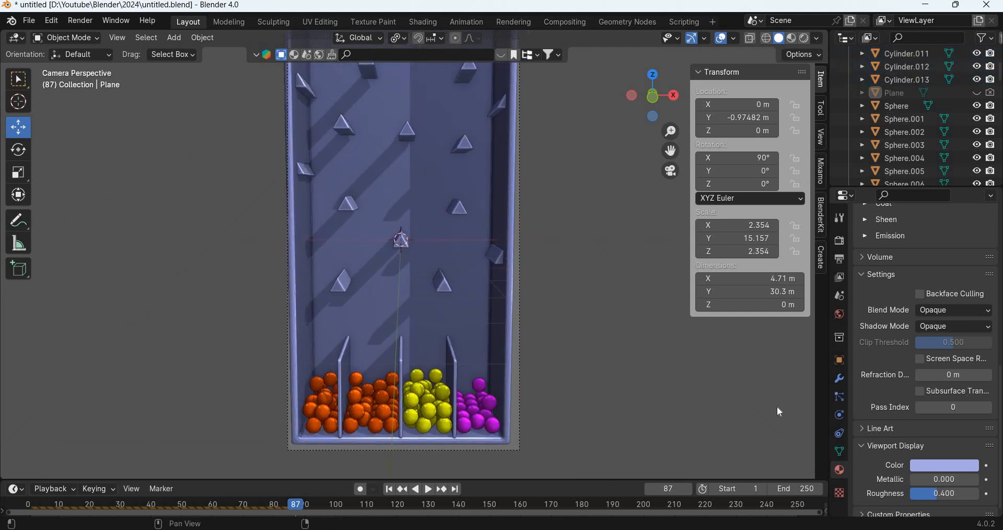
Step: Adjust the viewport shading's shadow light direction and set its shadow focus to 1.00
left_click(818, 38)
left_click(888, 332)
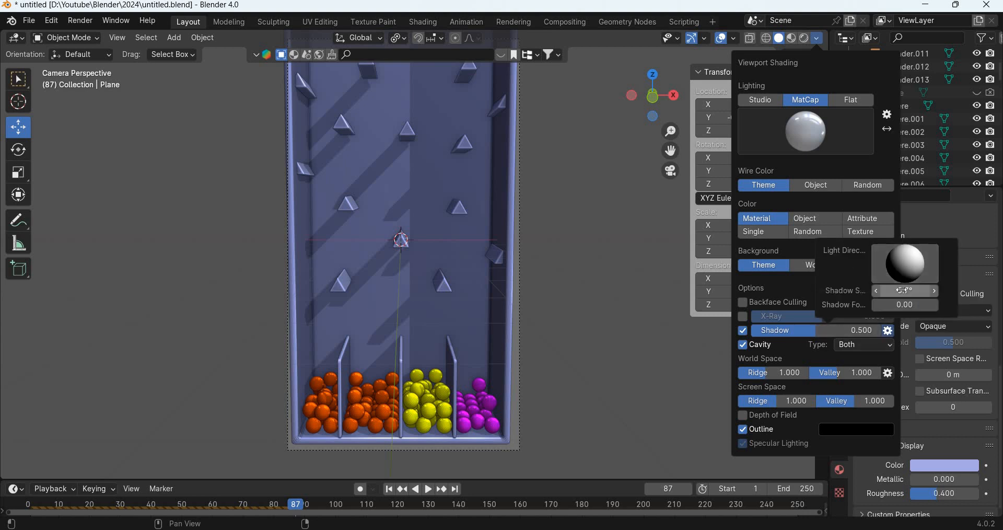
left_click_drag(898, 273, 877, 266)
left_click_drag(889, 305, 938, 305)
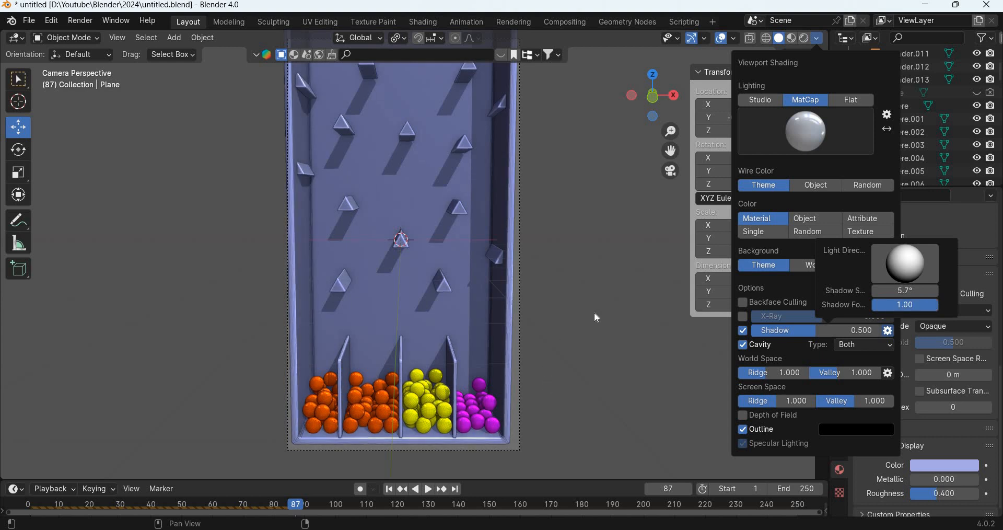
Step: Play the ball drop from the first frame to review the sorting with the new shadows
scroll(525, 440, "down", 4)
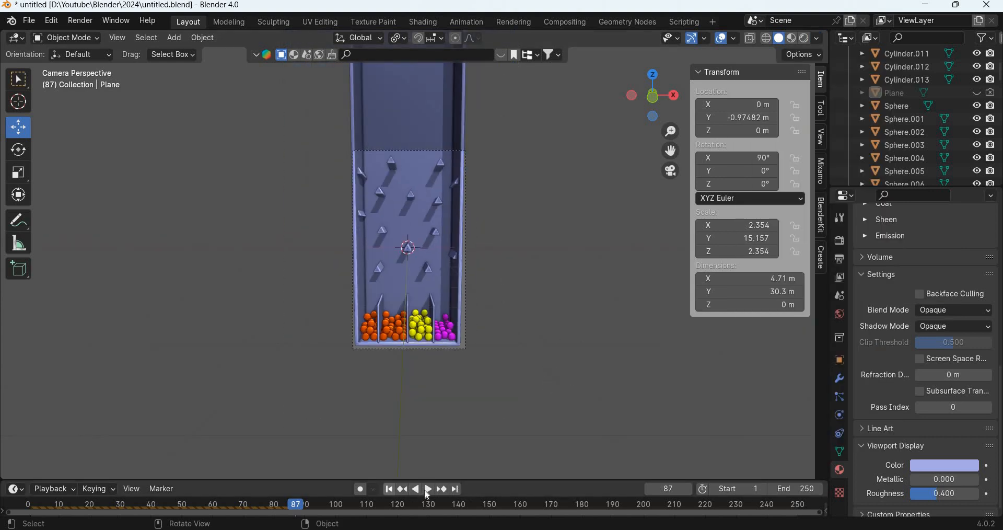
left_click(389, 489)
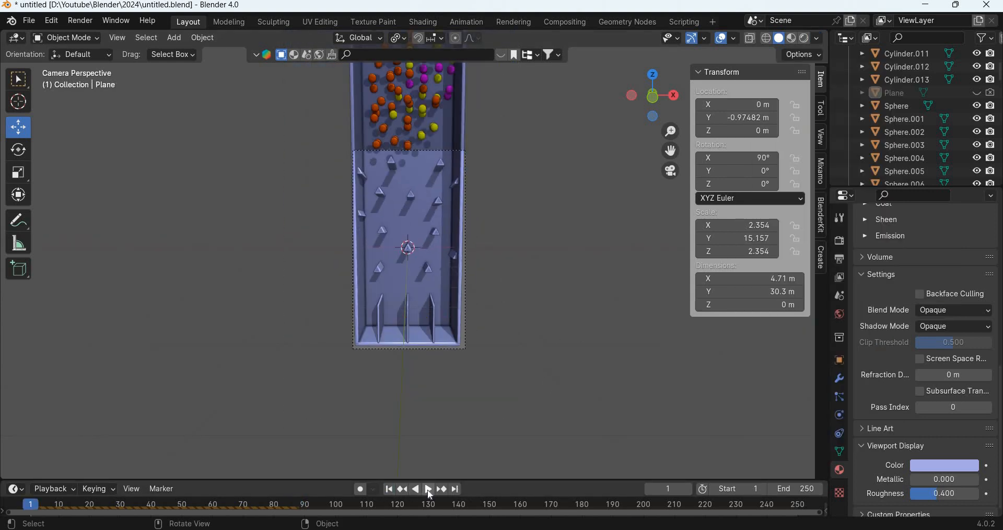
left_click(428, 489)
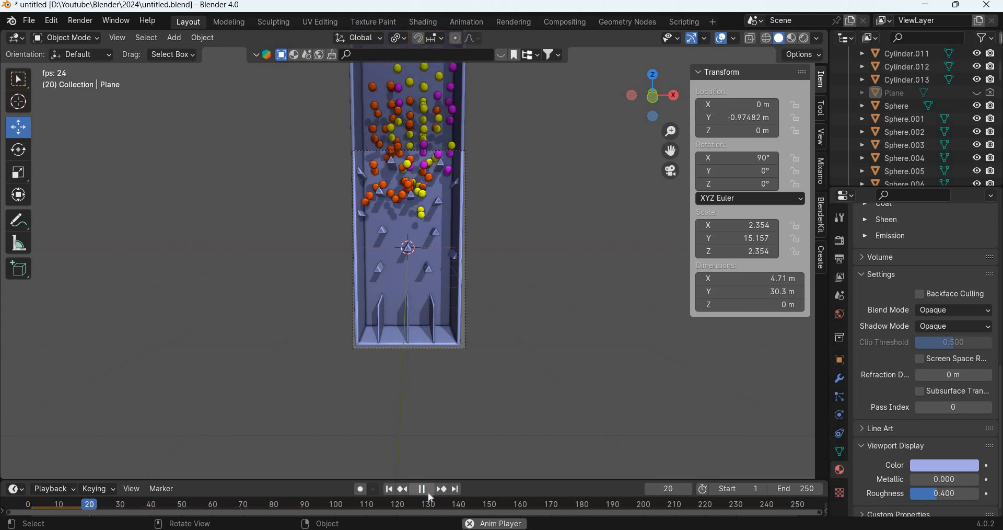
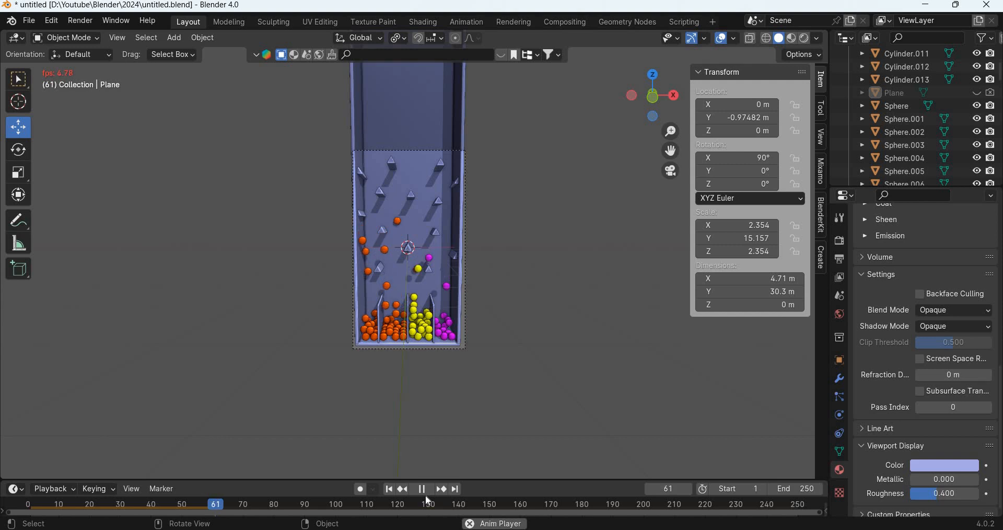
key("shift+Left")
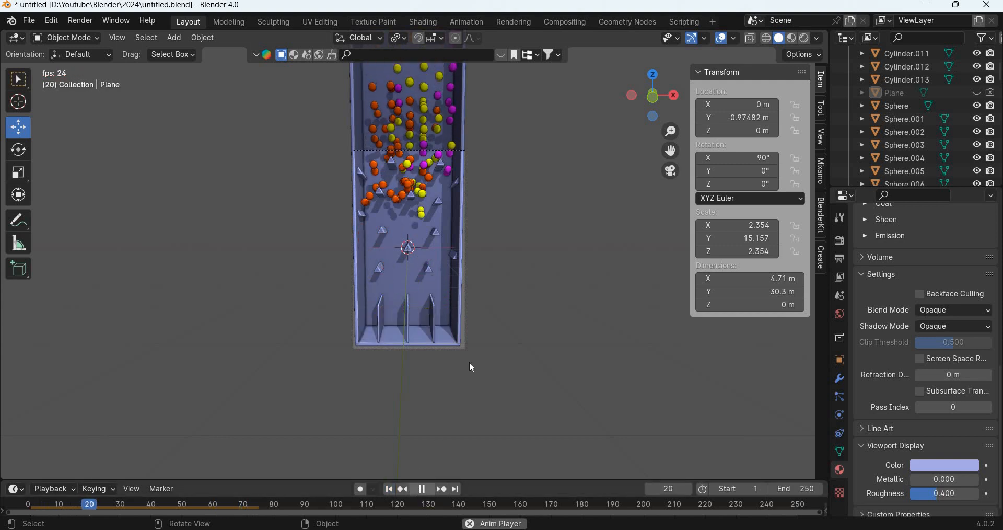
key("space")
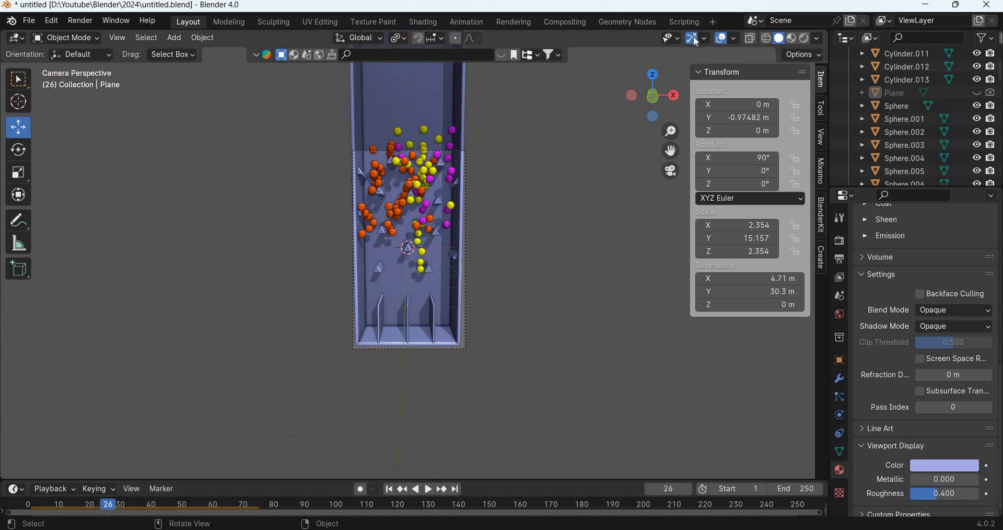
Step: Hide the viewport overlays and gizmos for a clean view of the sorter
left_click(721, 40)
left_click(691, 38)
left_click(117, 38)
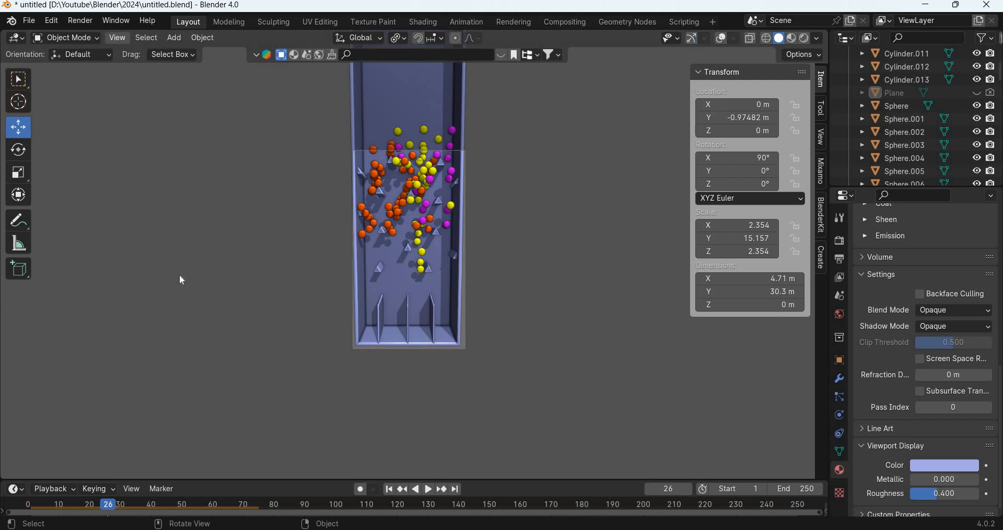
left_click(627, 359)
Step: Set the render output to FFmpeg Video with an MPEG-4 container
left_click(842, 259)
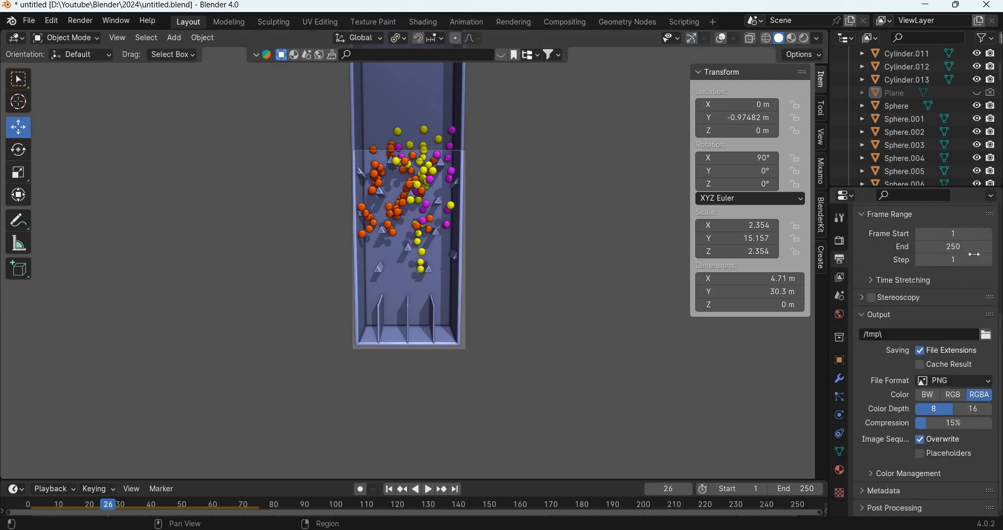
left_click(977, 382)
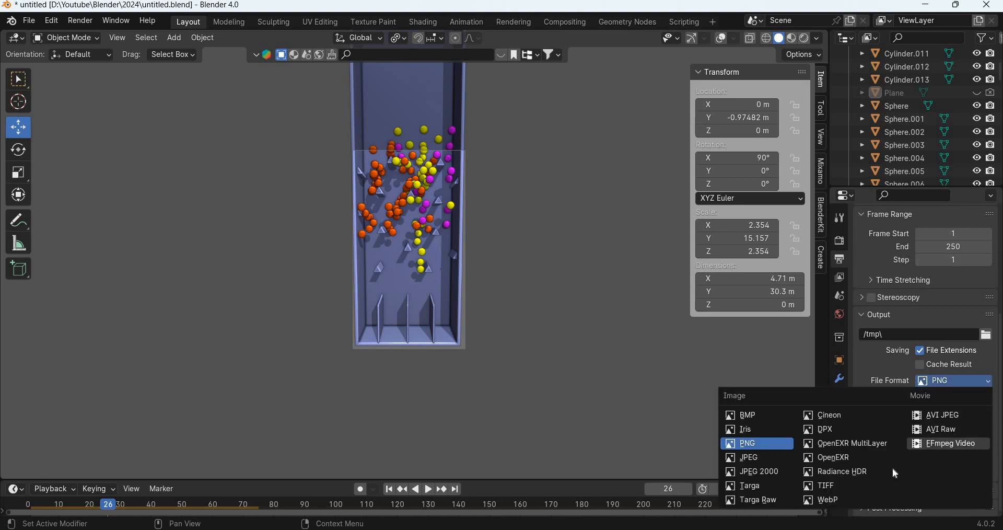
left_click(957, 444)
left_click(904, 473)
scroll(971, 362, "down", 5)
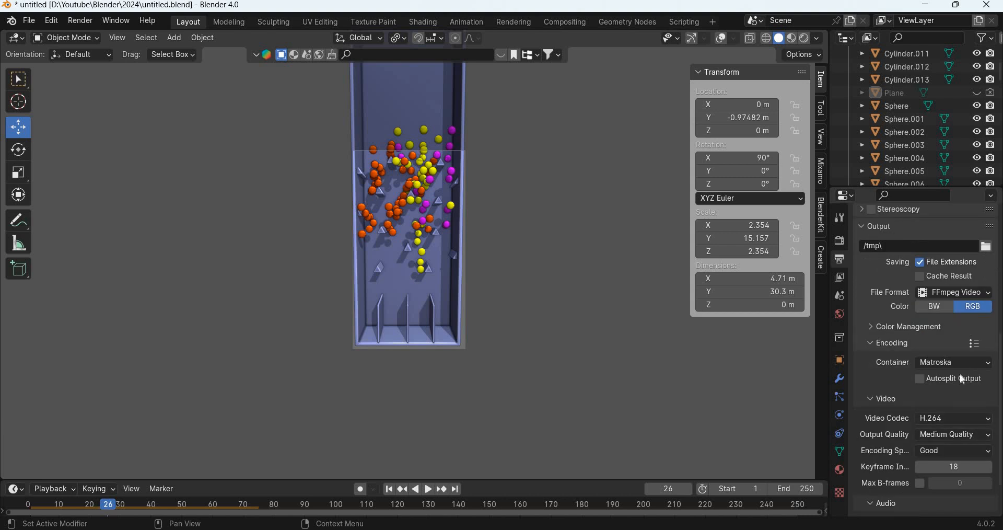
left_click(954, 362)
left_click(949, 406)
scroll(936, 340, "up", 5)
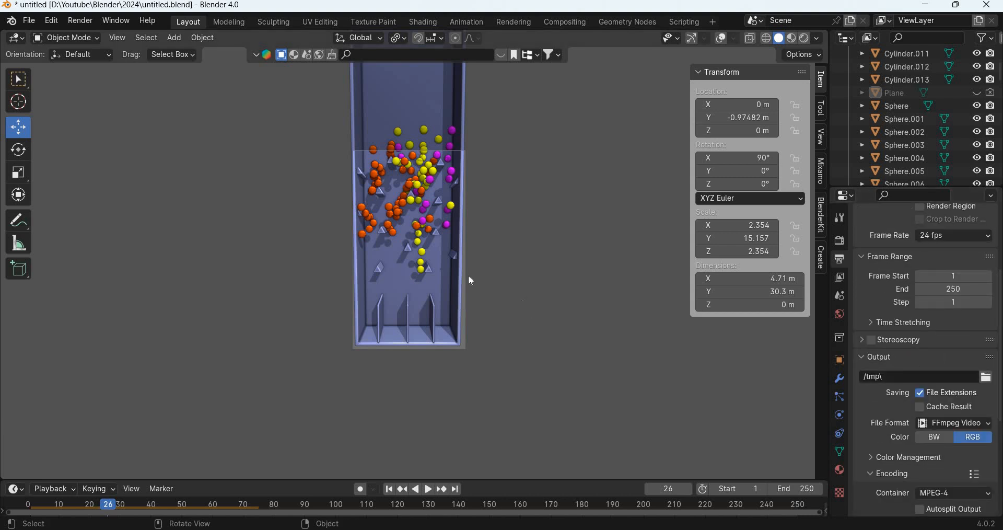
Step: Replay the animation from the first frame with the whole drop path and bins in view
left_click(118, 38)
left_click(386, 491)
middle_click_drag(501, 320, 418, 452, "shift")
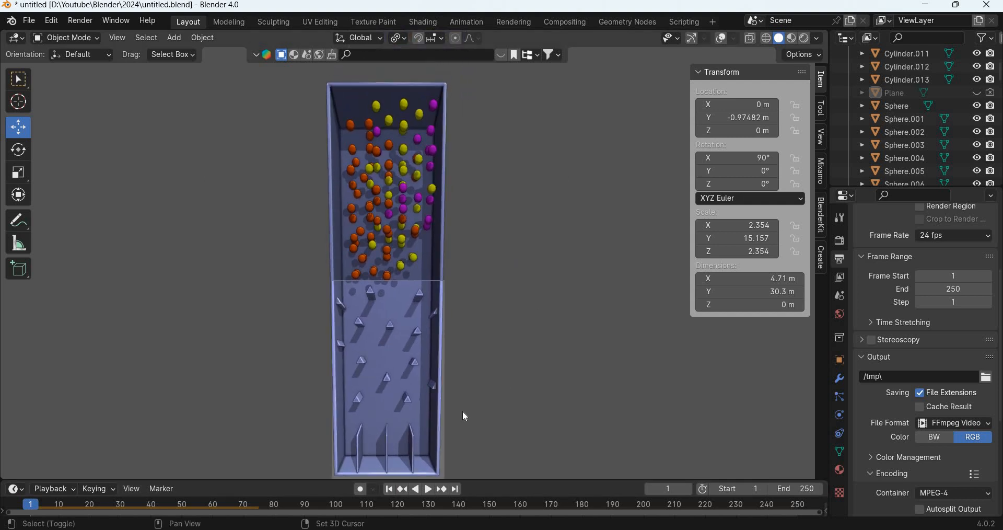
middle_click_drag(485, 395, 509, 339, "shift")
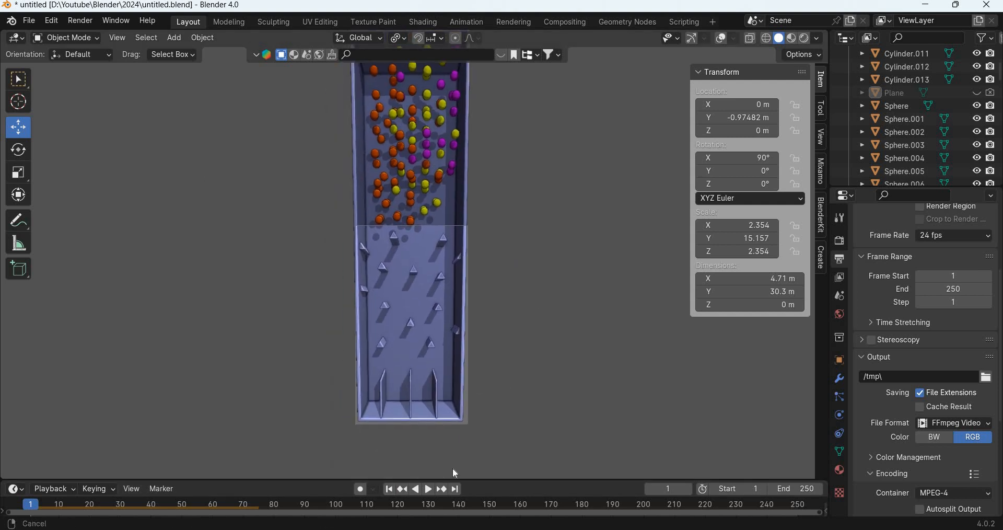
left_click(429, 492)
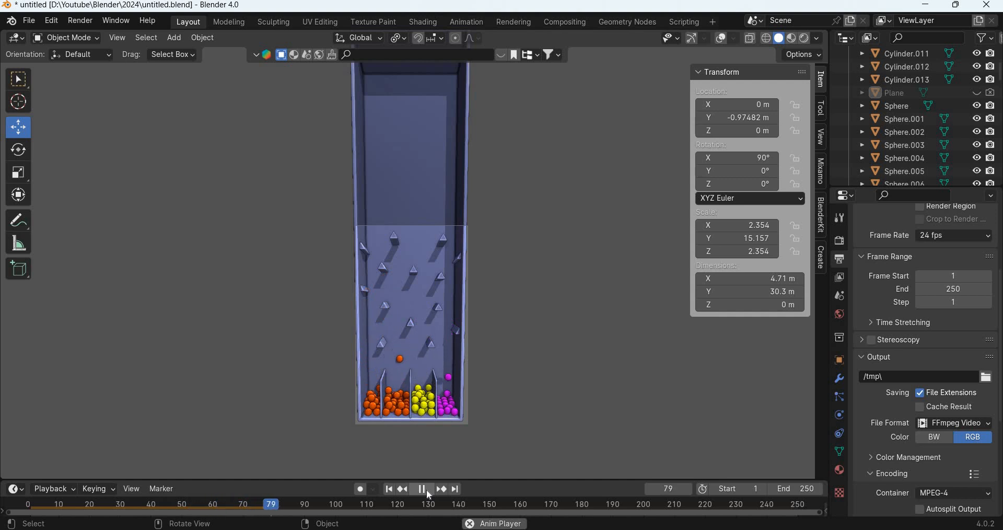
key("space")
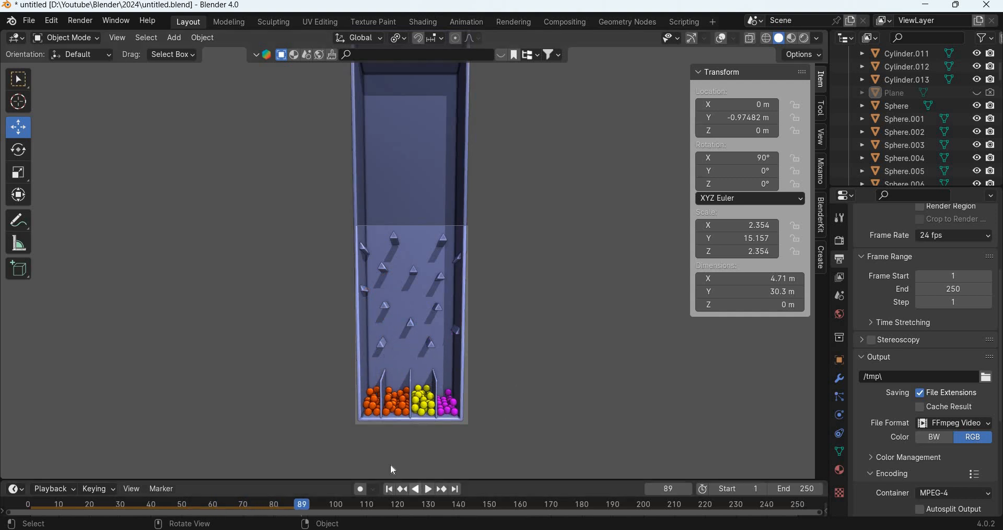
Step: Add a plane at the first frame and raise it vertically about 5.27 m to sit among the lower balls
middle_click_drag(483, 250, 475, 346, "shift")
scroll(477, 359, "up", 3)
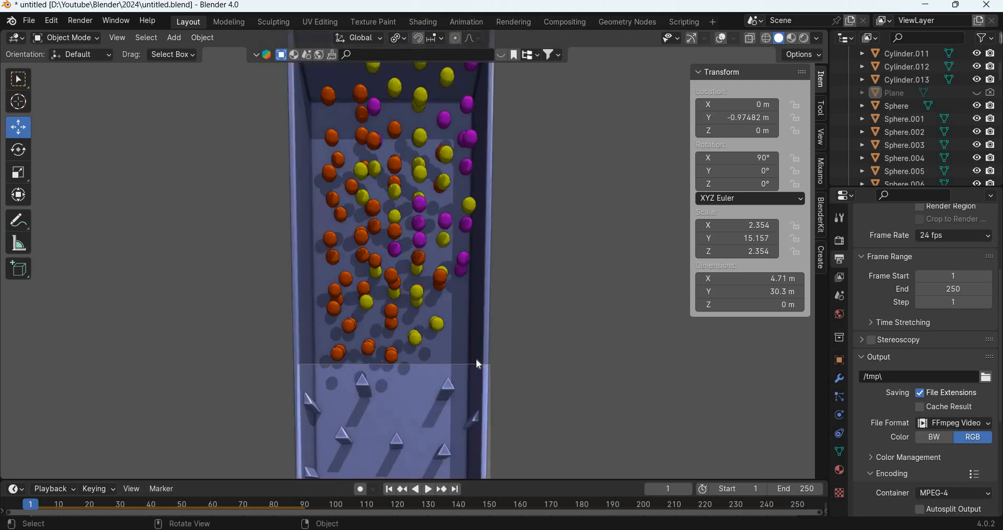
scroll(479, 363, "down", 5)
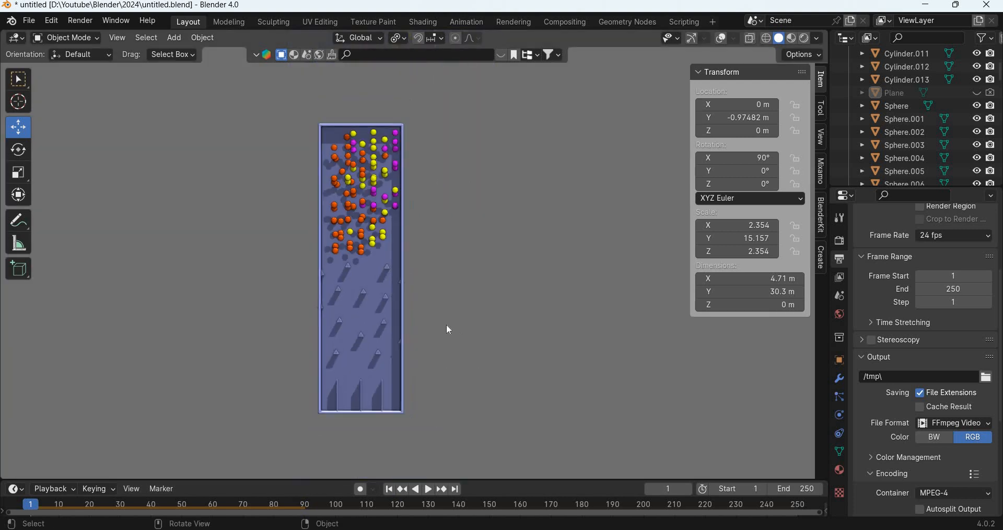
scroll(481, 286, "up", 6)
middle_click_drag(405, 235, 592, 354, "shift")
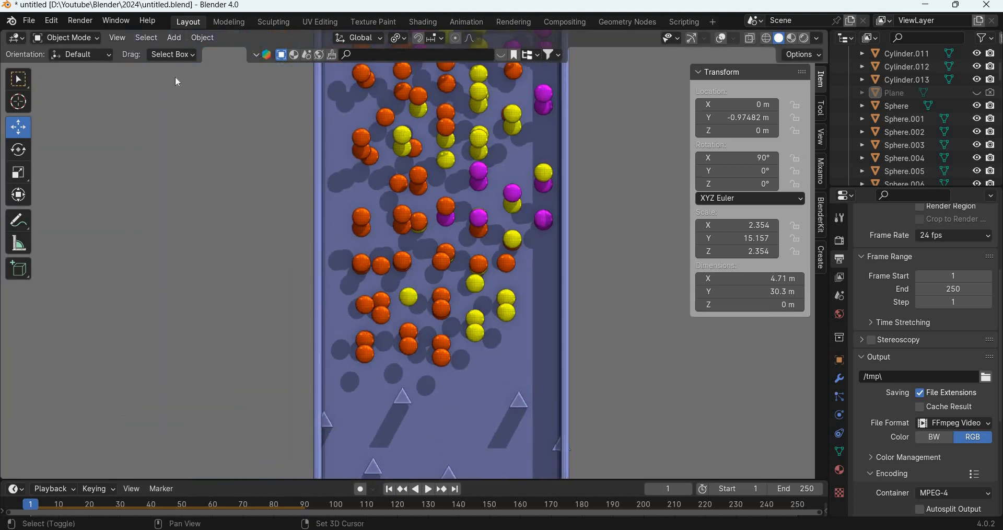
left_click(175, 38)
mouse_move(220, 53)
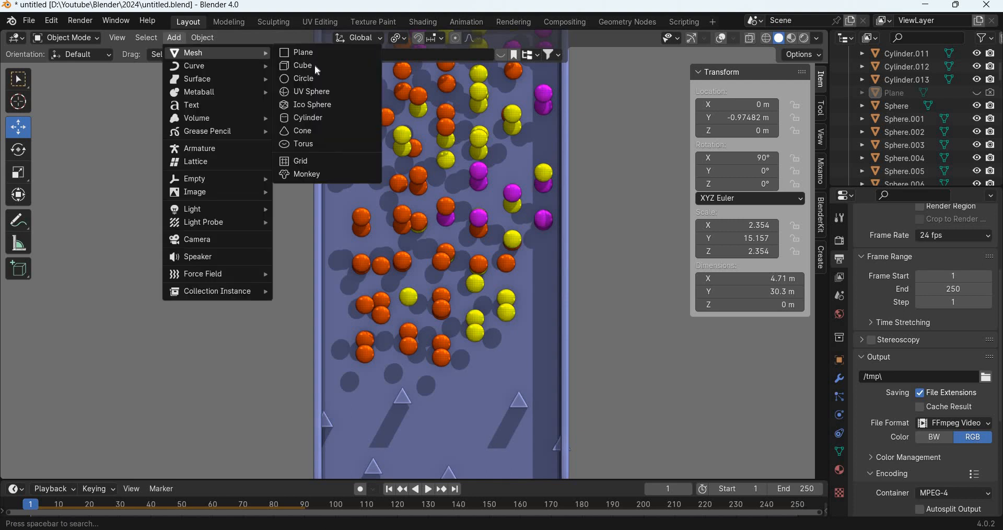
left_click(315, 53)
scroll(419, 361, "down", 5)
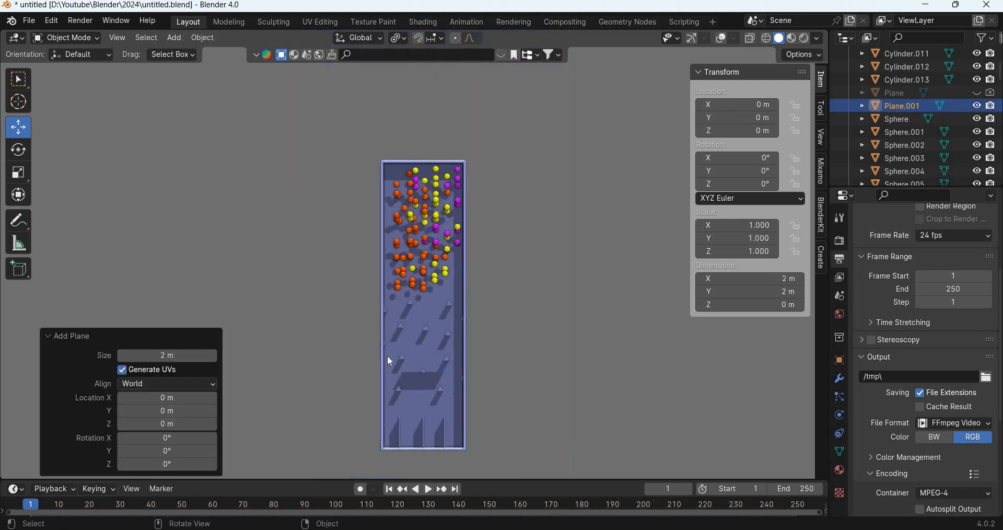
key("g")
key("z")
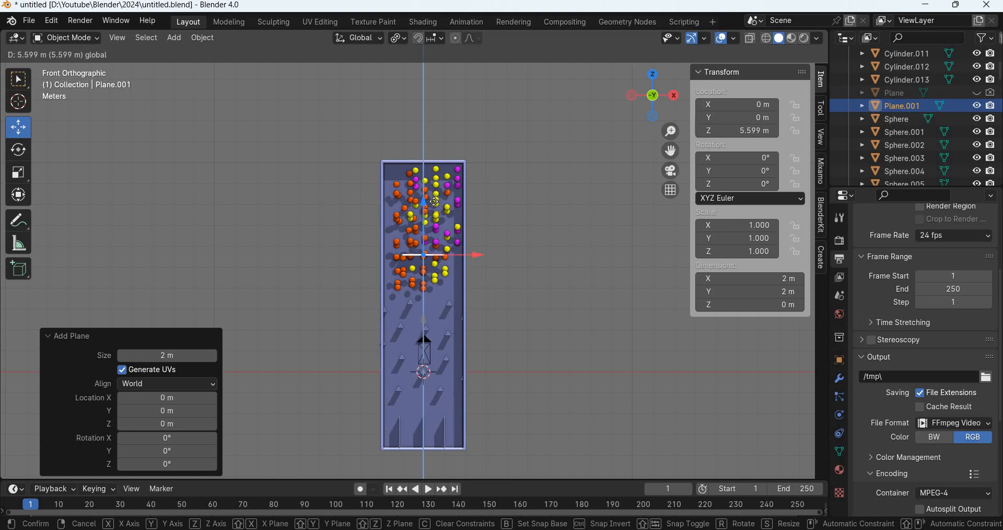
left_click(470, 326)
Step: Scale the new plane along X by about 2.15 so it spans the width of the box
scroll(416, 306, "up", 6)
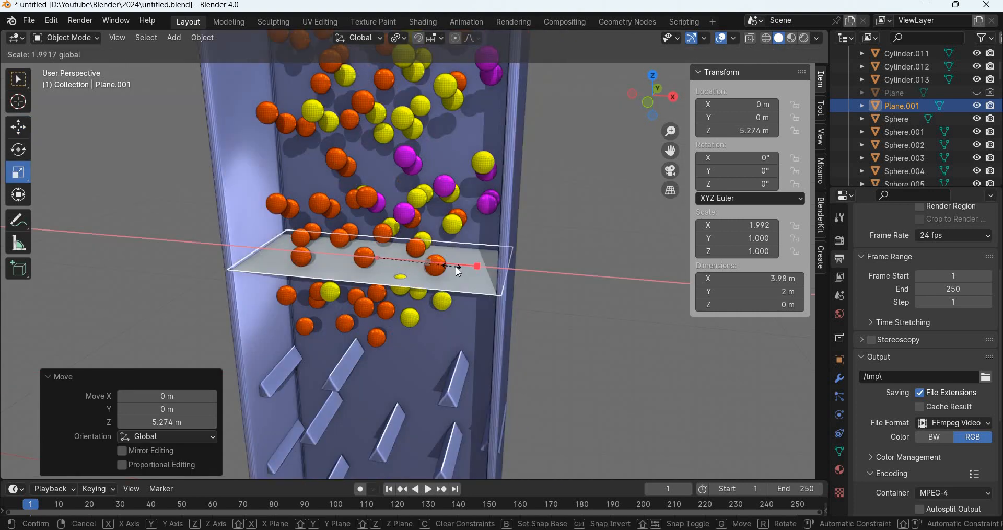
left_click_drag(459, 268, 469, 272)
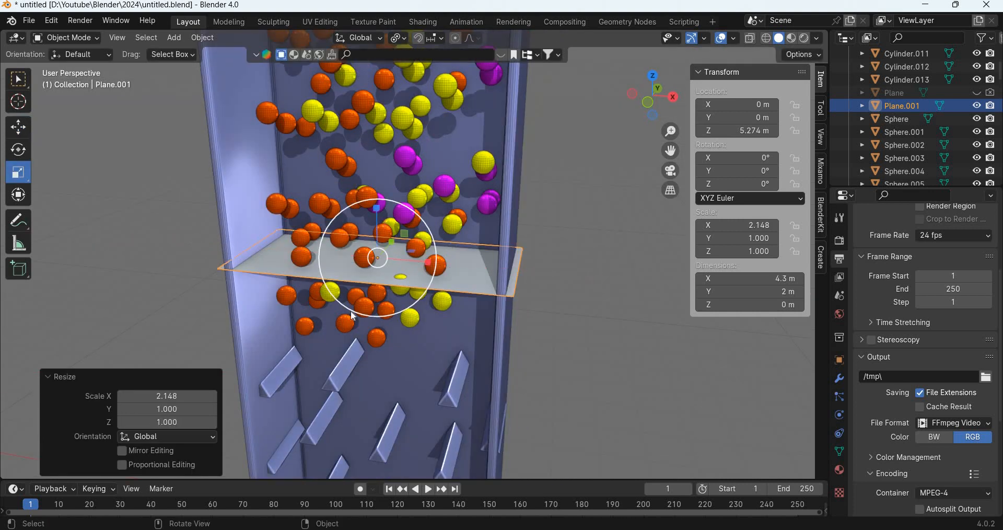
middle_click_drag(125, 149, 112, 178)
left_click(19, 129)
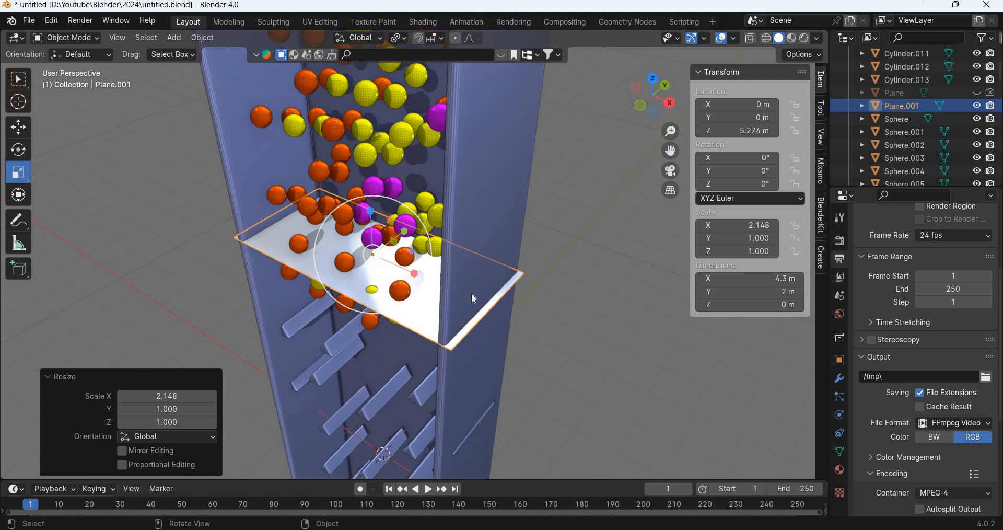
middle_click_drag(536, 318, 534, 301)
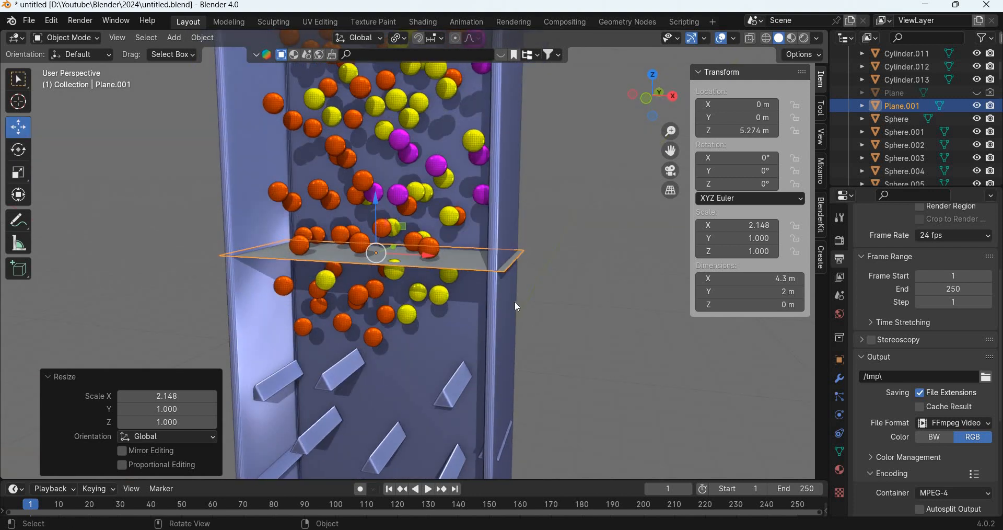
scroll(534, 293, "down", 3)
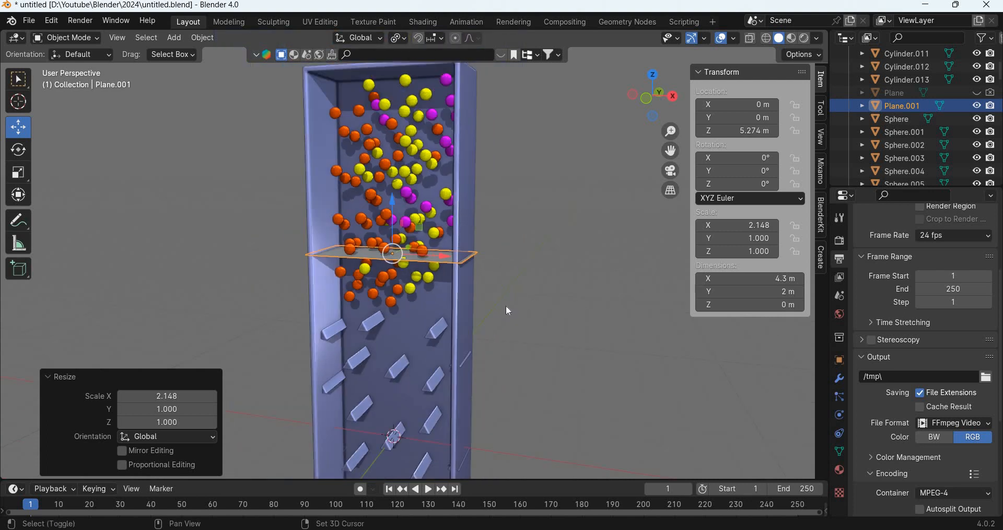
Step: Duplicate the plane twice straight upward among the balls, placing the topmost copy at a height of about 8.3 m
key("shift+d")
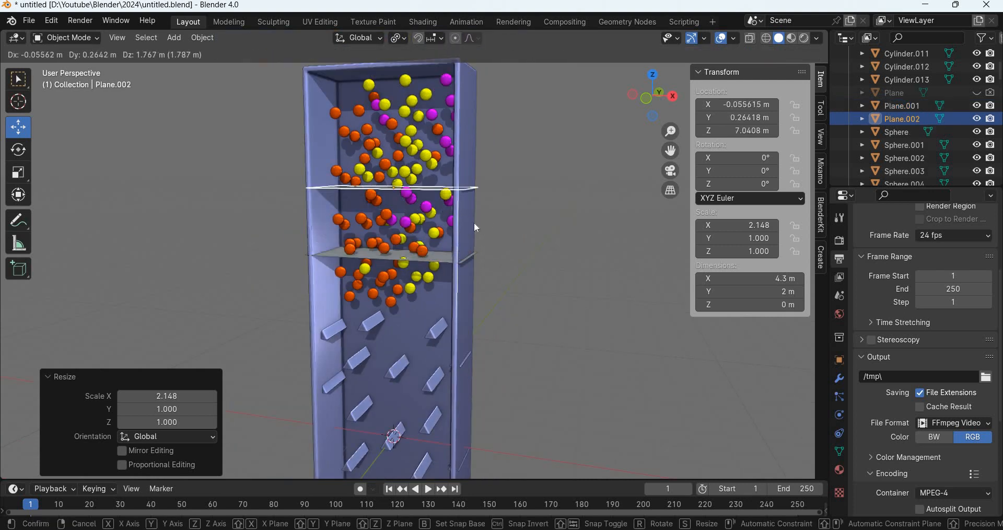
right_click(477, 228)
key("g")
key("z")
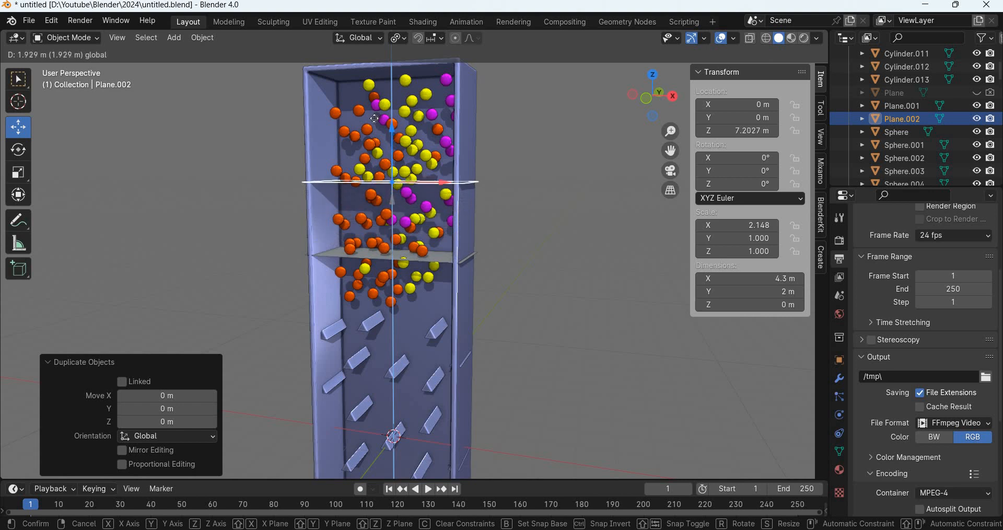
right_click(374, 113)
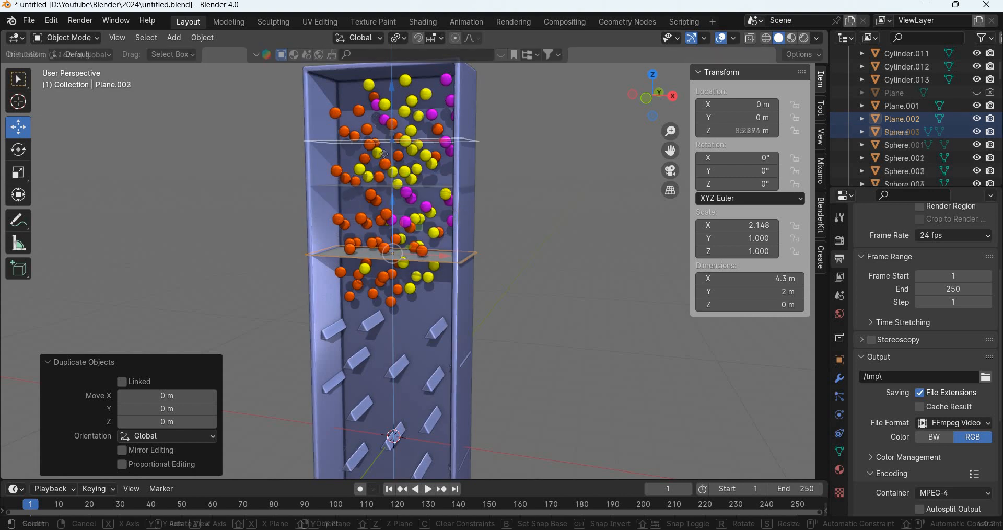
left_click(376, 118)
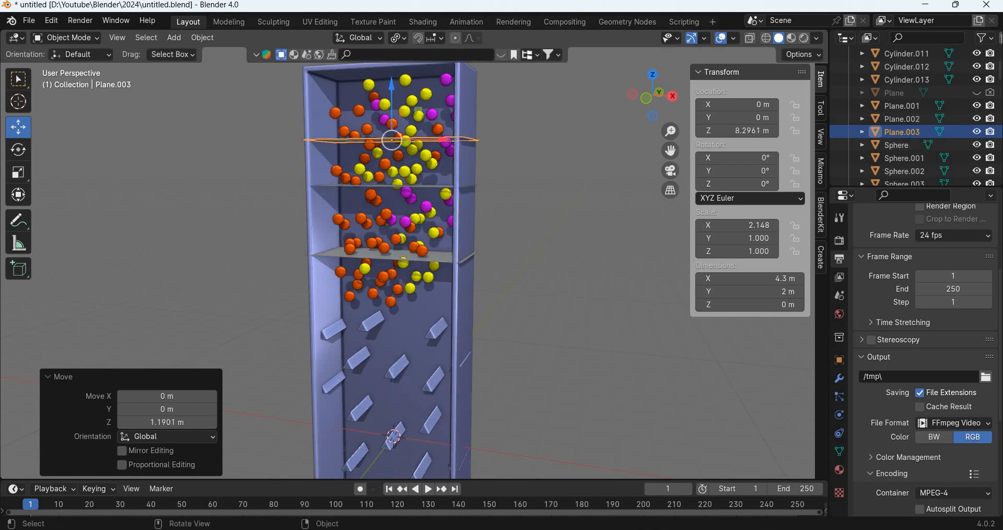
Step: Select all three shelf planes and give the lowest one a Passive rigid body with Animated enabled
left_click(427, 184, "shift")
left_click(445, 254, "shift")
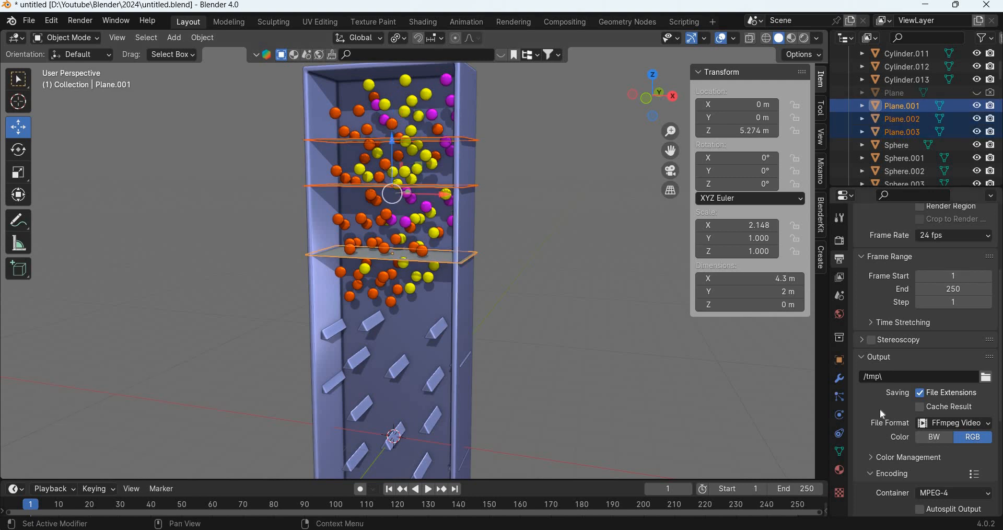
left_click(841, 415)
left_click(922, 325)
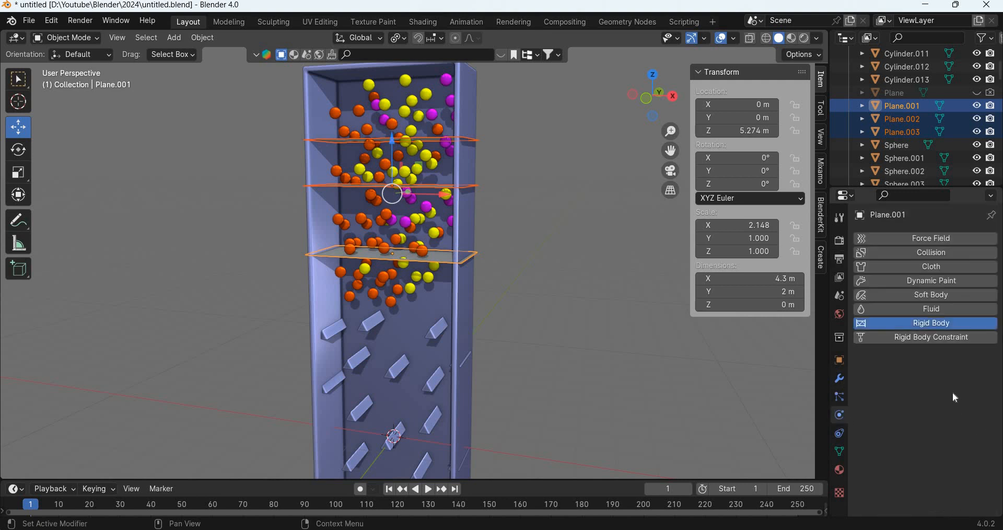
left_click(941, 377)
left_click(915, 416)
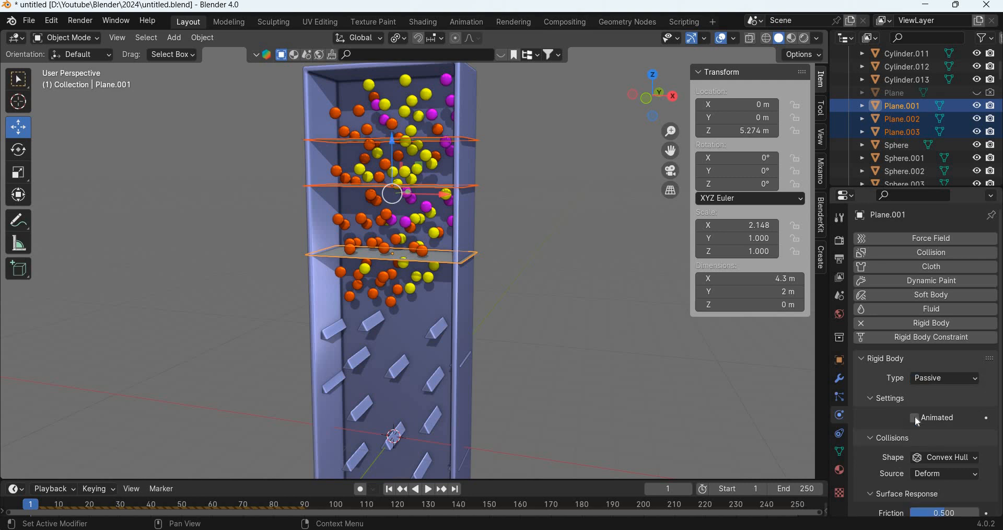
Step: Copy the lowest shelf's rigid body settings to the other two selected shelf planes
left_click(203, 39)
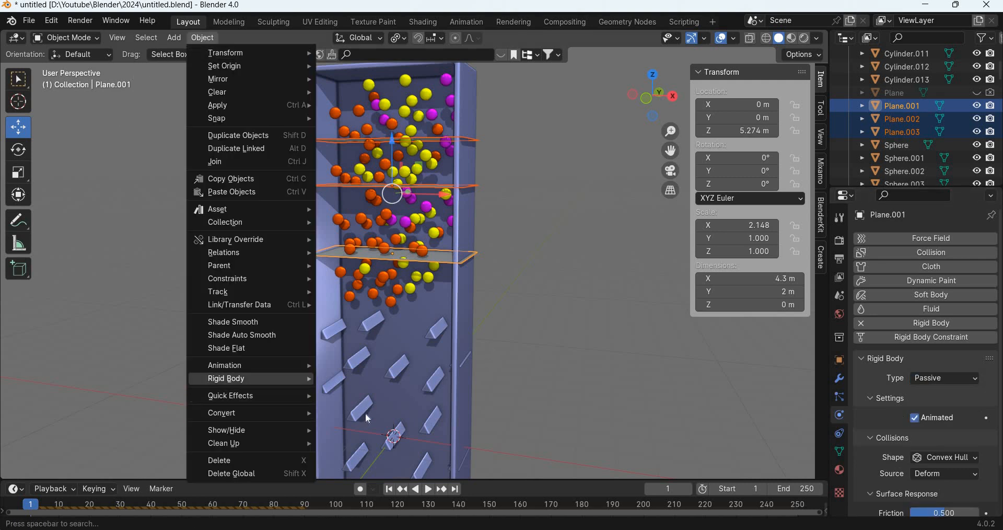
mouse_move(250, 379)
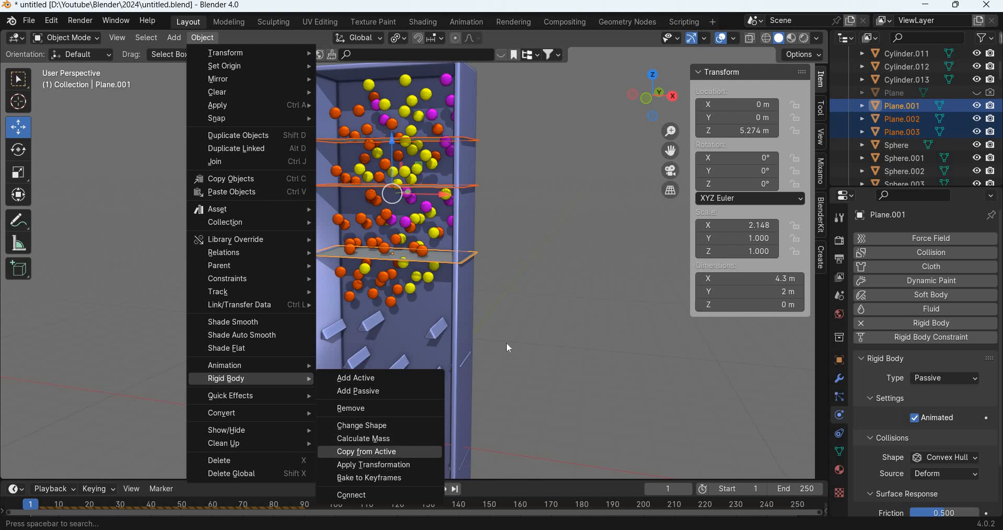
left_click(516, 320)
Step: Lower the middle shelf plane by about 0.22 m in a front wireframe view so it sits between the balls
key("KP_1")
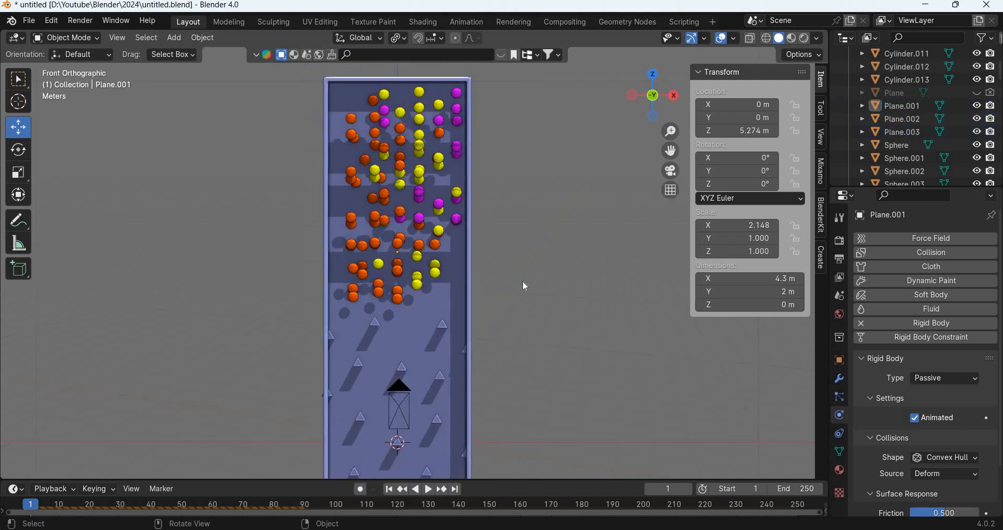
left_click(766, 38)
scroll(387, 93, "up", 2)
left_click(390, 226)
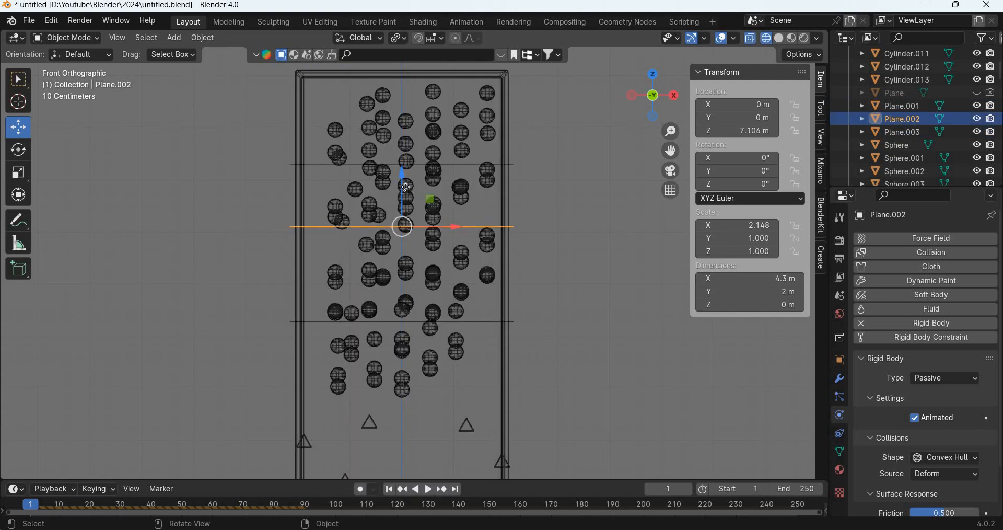
left_click_drag(406, 187, 445, 261)
Step: Move the balls that intersect the middle and top shelf planes clear of those shelves
scroll(418, 251, "up", 3)
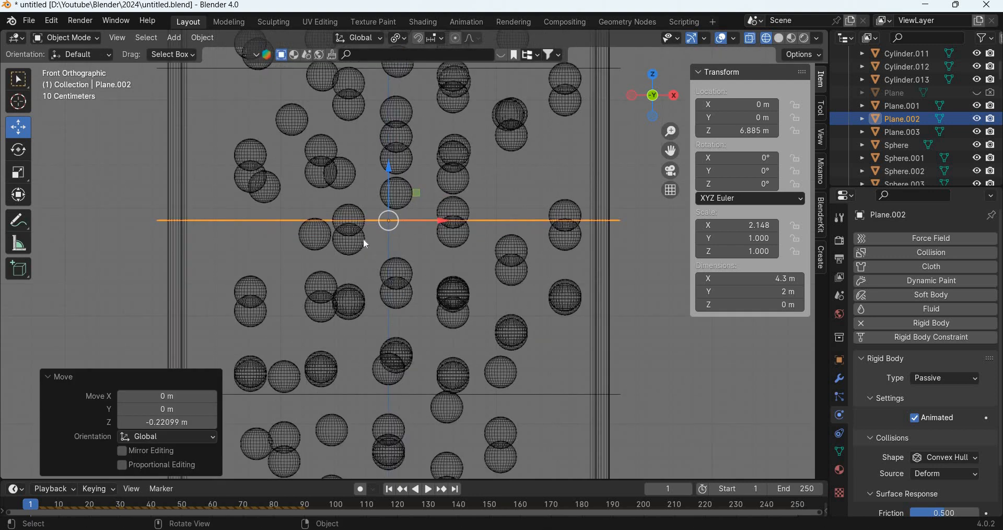
middle_click_drag(354, 212, 372, 247, "shift")
left_click(371, 248)
left_click_drag(395, 226, 409, 211)
left_click(333, 267)
left_click_drag(361, 241, 343, 257)
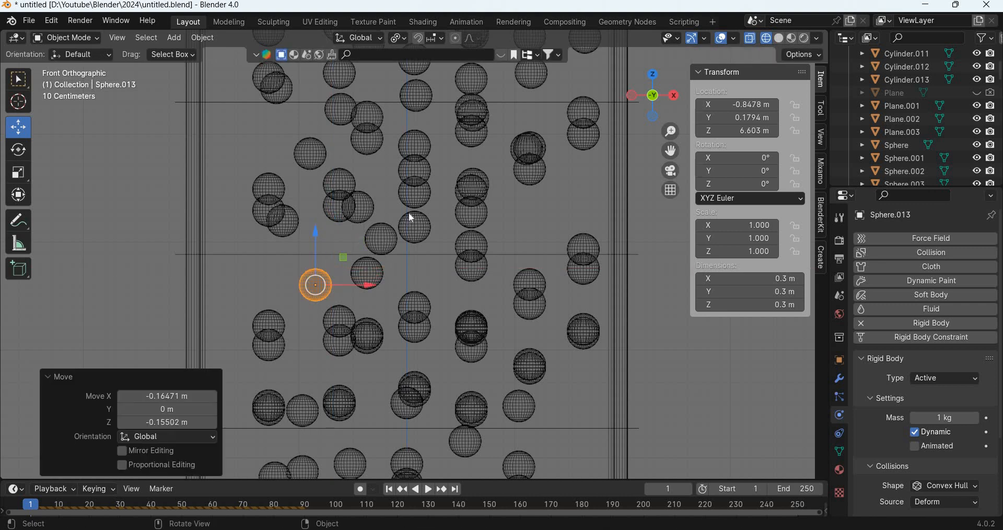
left_click(381, 238)
left_click_drag(409, 212, 406, 207)
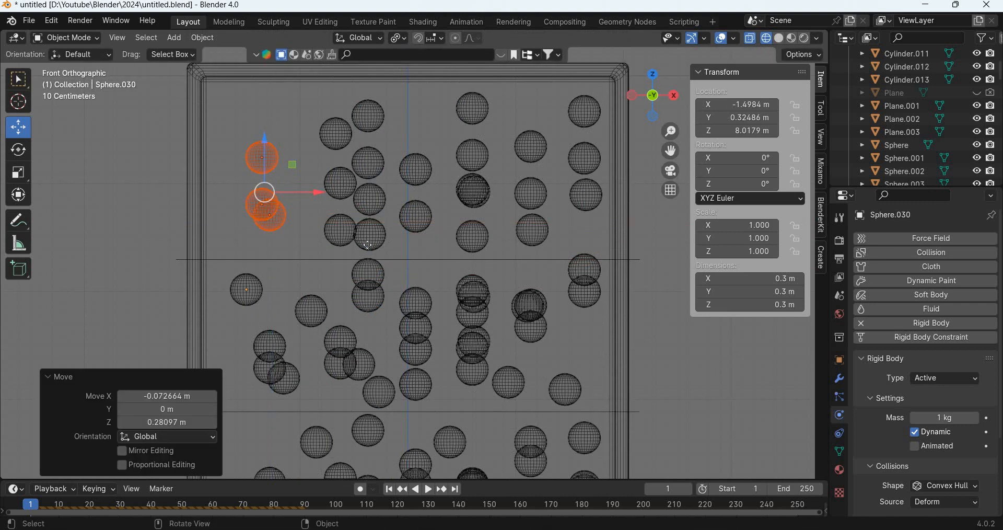
left_click(374, 269)
left_click_drag(395, 247, 267, 214)
Step: Enlarge the timeline area, return to solid shading and make the lowest shelf plane active with the Rotate tool
left_click(268, 215)
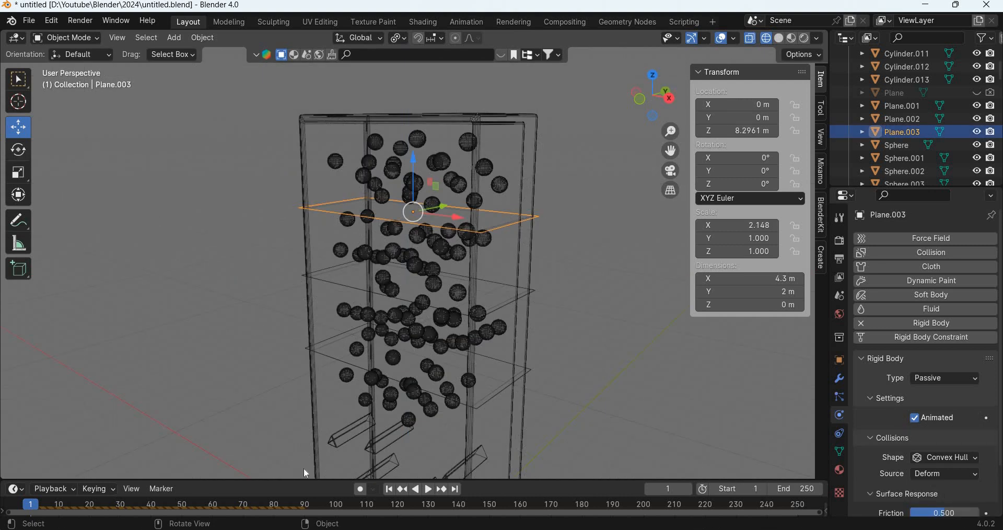
left_click(18, 150)
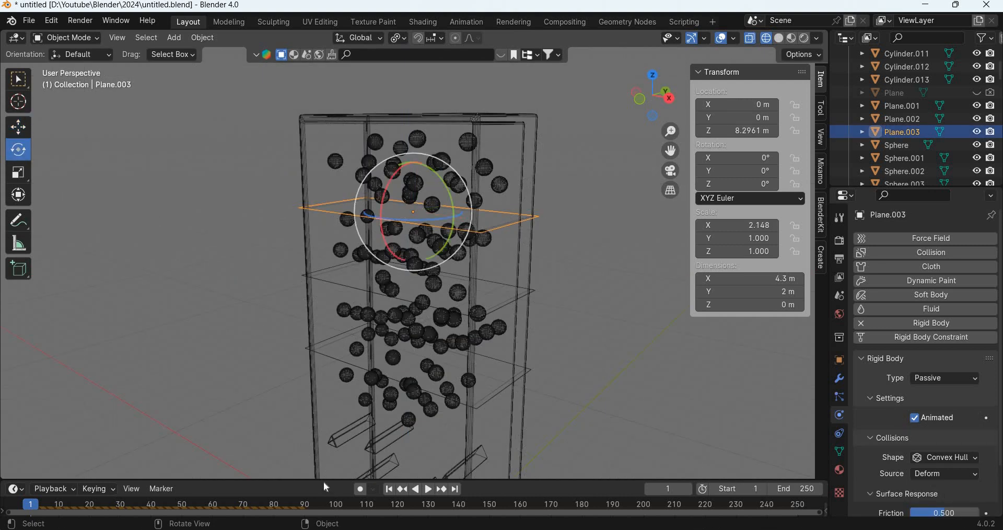
left_click_drag(322, 479, 326, 296)
left_click(902, 106)
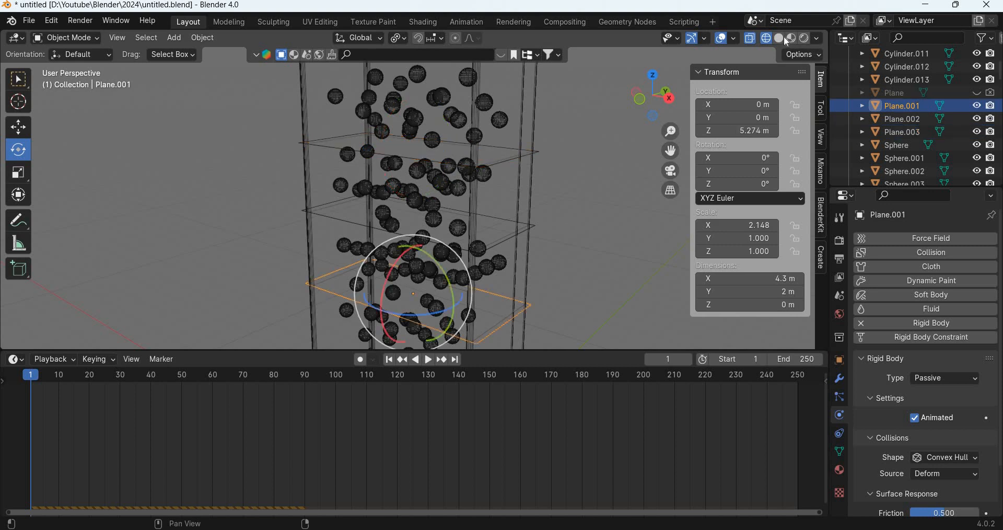
left_click(779, 38)
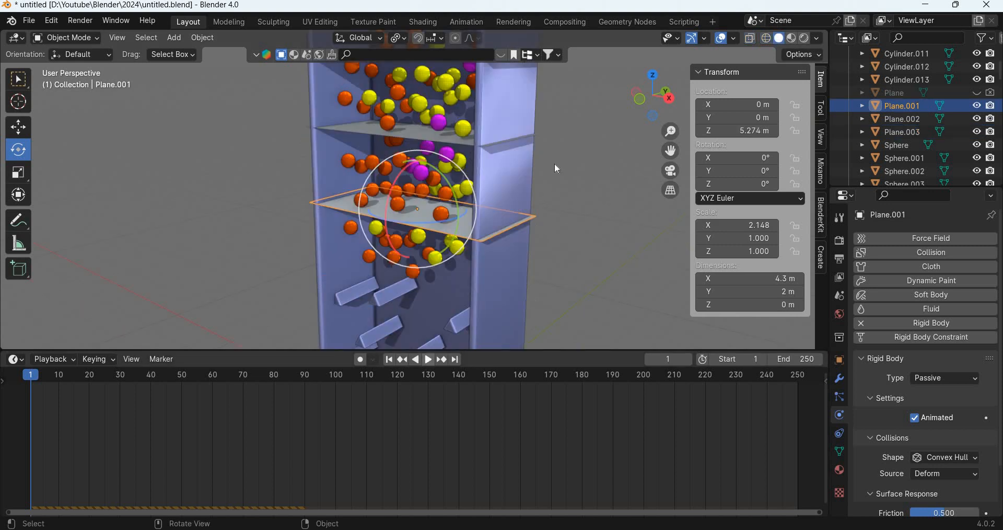
Step: Play the simulation to frame 29 and, with auto keying on, key the lowest shelf with a rotation of about 2° about X
middle_click_drag(376, 125, 391, 9, "shift")
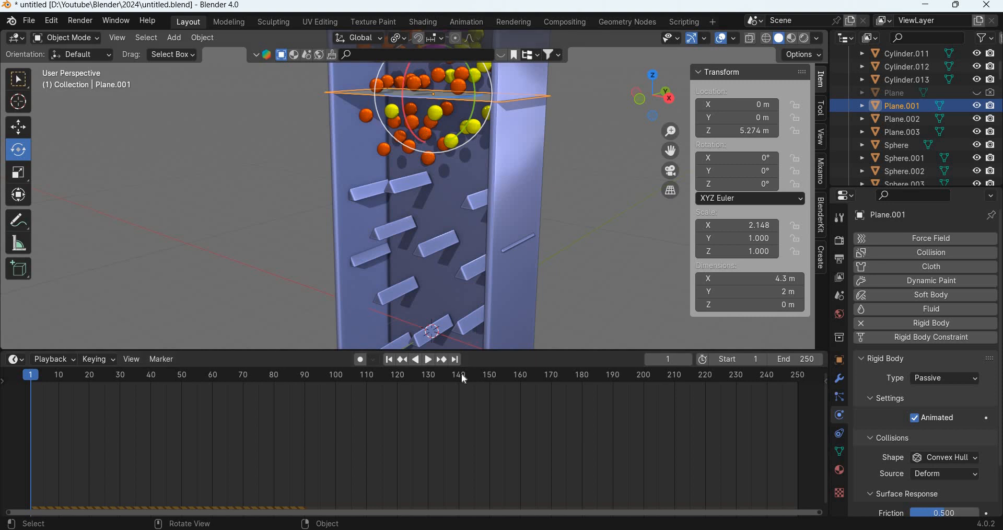
left_click(429, 361)
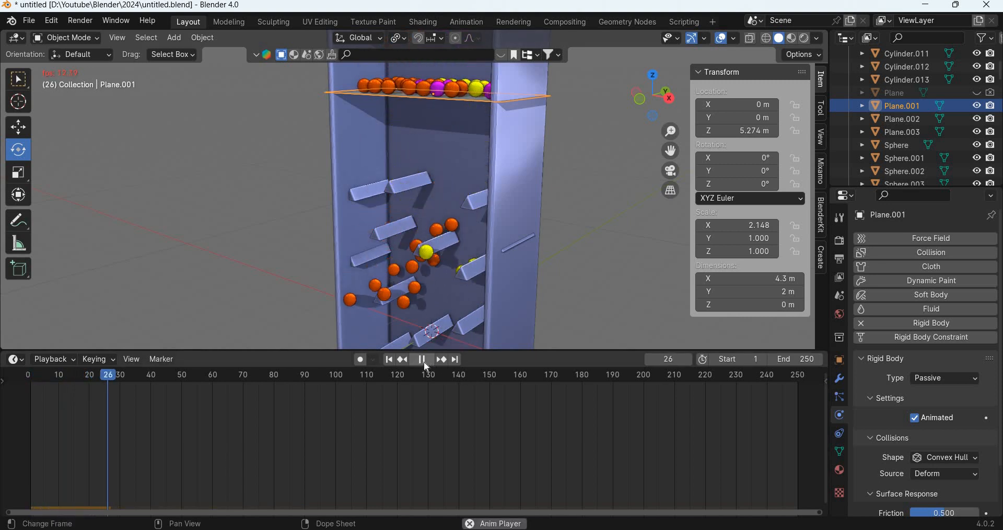
left_click(428, 364)
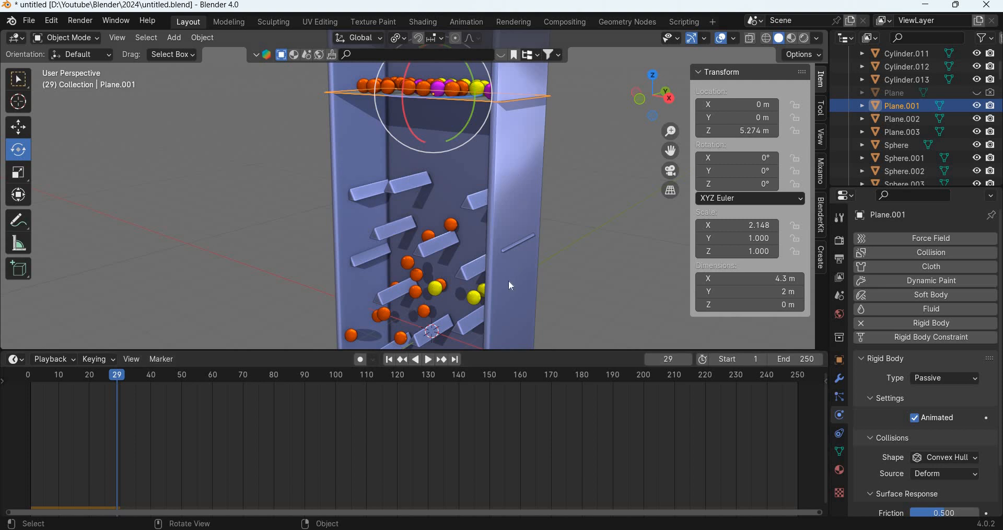
middle_click_drag(458, 266, 442, 375, "shift")
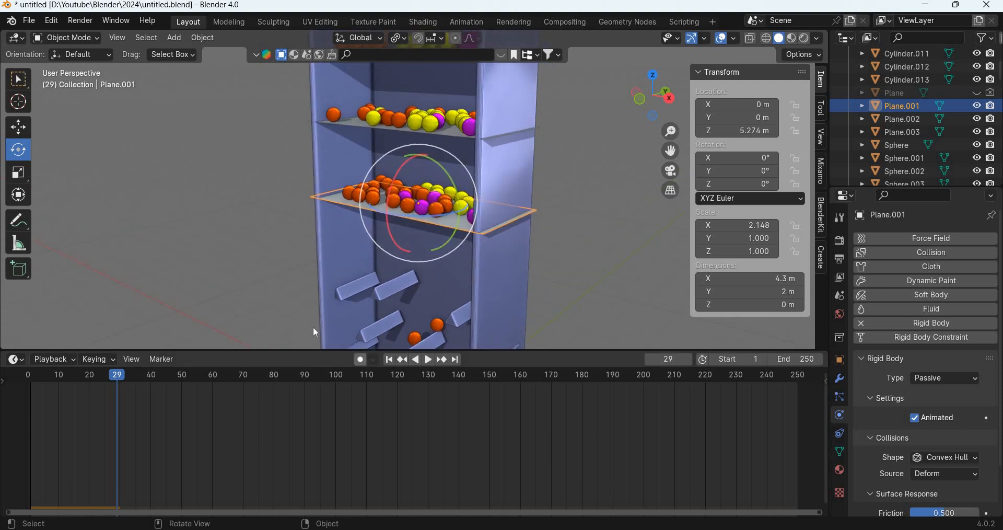
left_click_drag(388, 202, 152, 377)
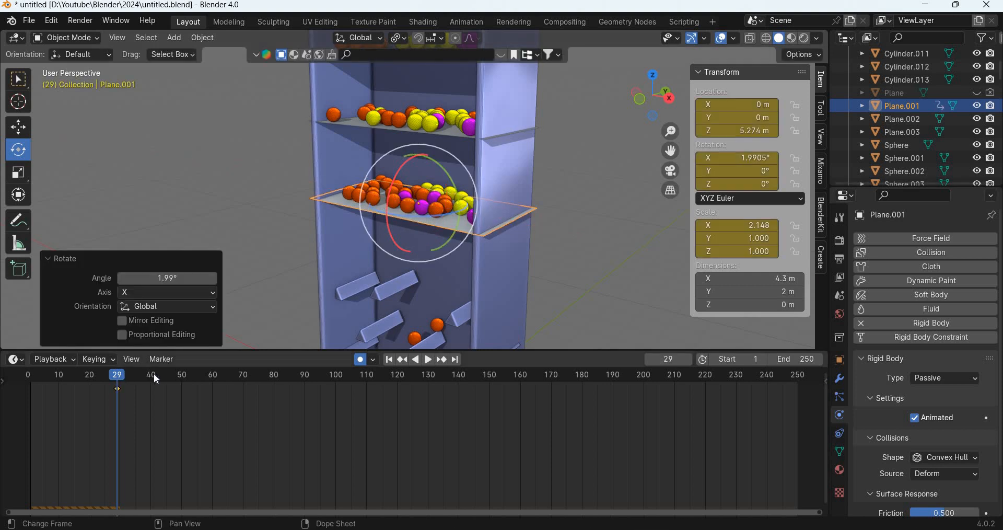
Step: At frame 40, key the lowest shelf rotated by about -31° about X and shifted partly out of the front of the box
left_click(151, 376)
key("space")
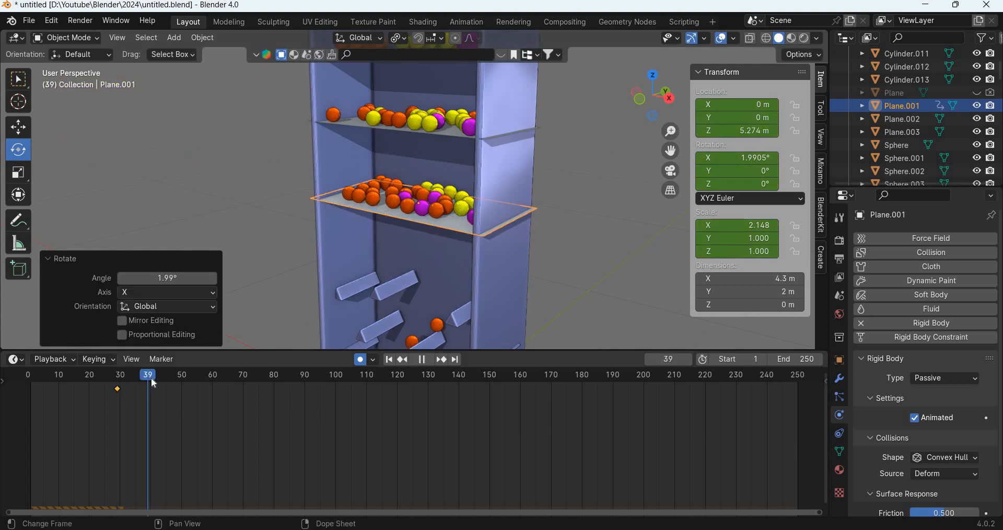
key("space")
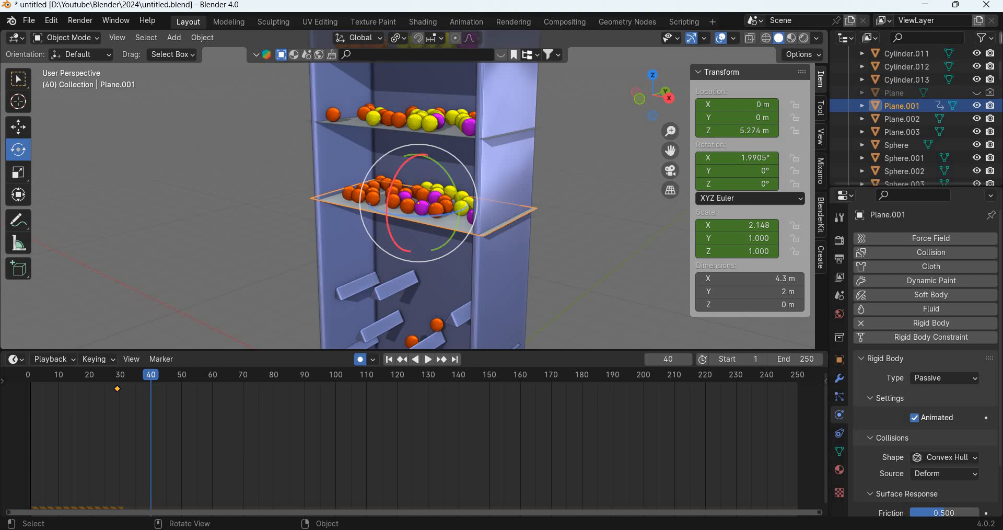
left_click_drag(387, 219, 59, 181)
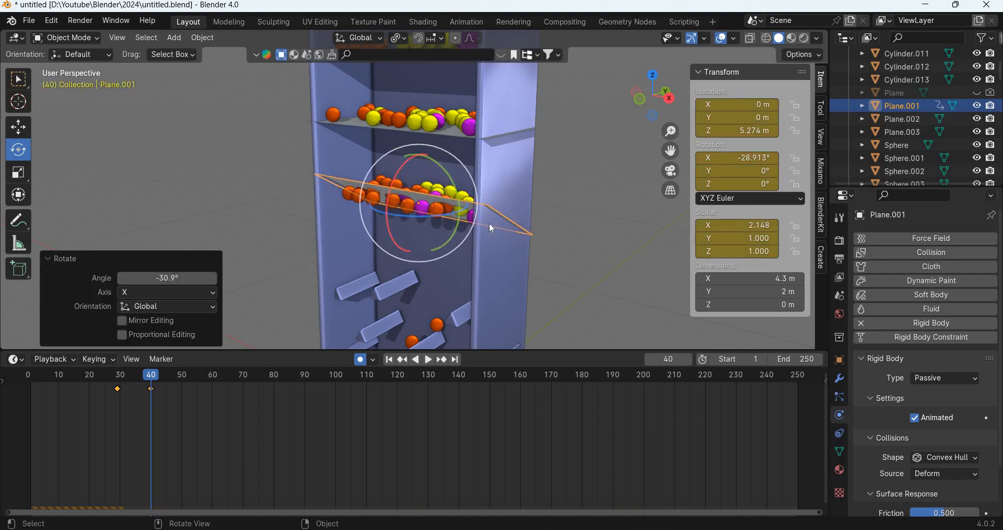
key("shift+space")
key("g")
middle_click_drag(510, 240, 469, 240)
left_click_drag(485, 193, 482, 272)
Step: At frame 55, key the middle shelf by moving it about -0.035 m along Y
middle_click_drag(604, 241, 413, 307)
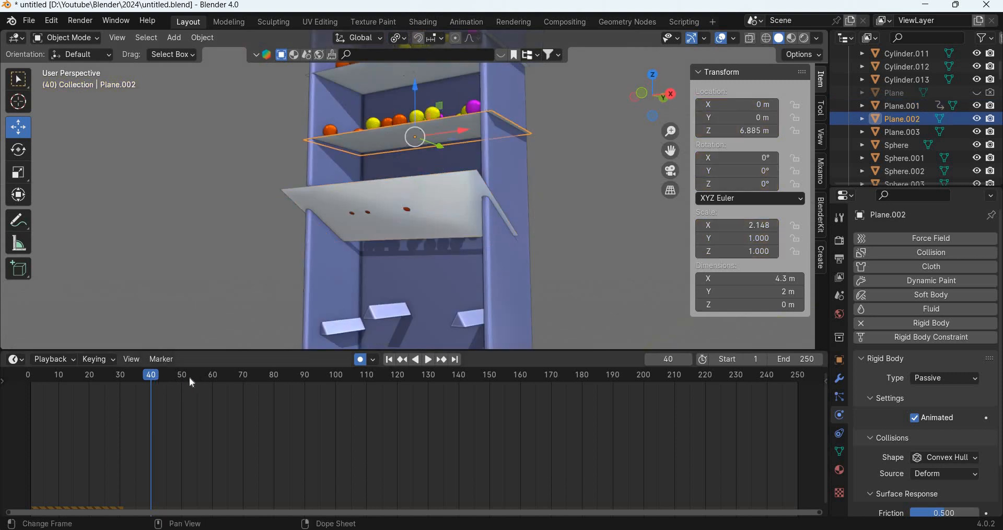
key("space")
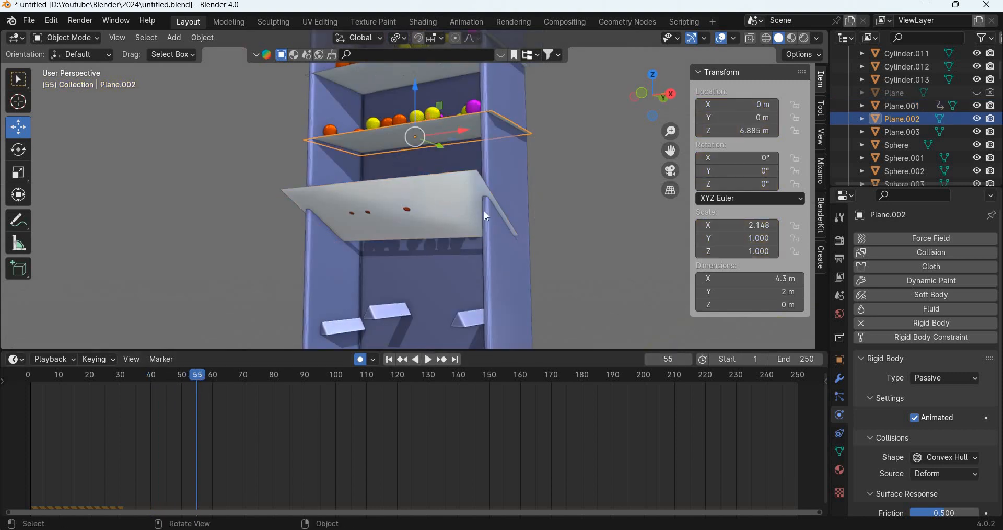
middle_click_drag(474, 260, 445, 174)
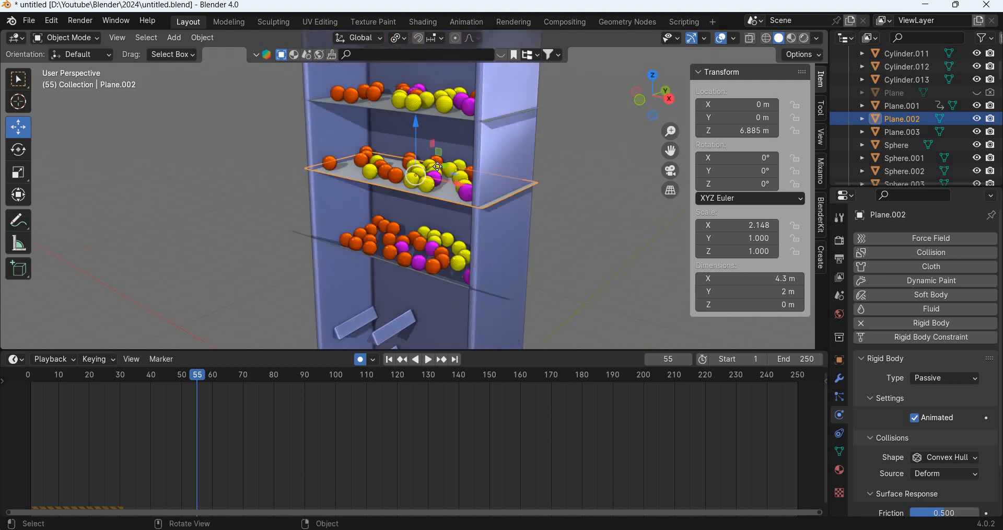
left_click_drag(438, 168, 440, 166)
left_click_drag(239, 349, 240, 349)
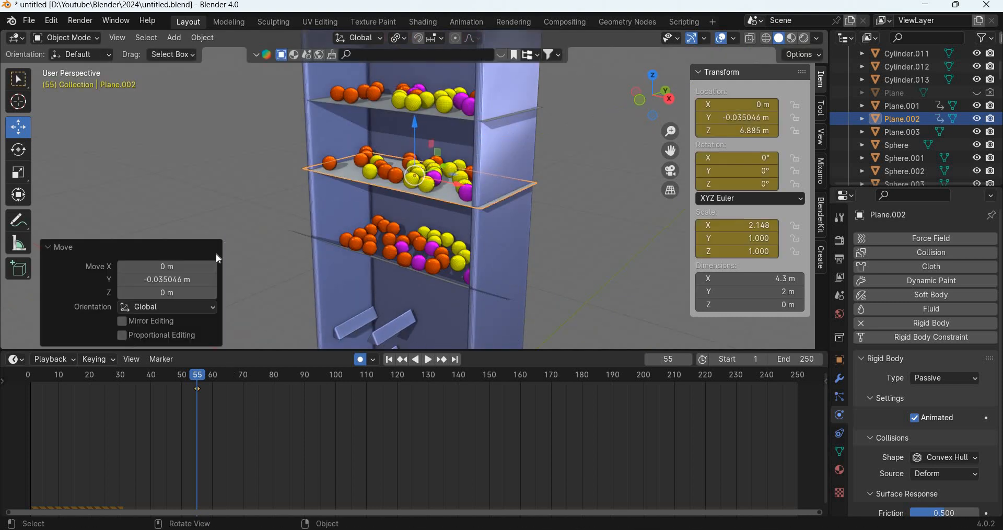
Step: At frame 65, key the middle shelf rotated about 16.3° about X and moved along Y to about 0.79 m
left_click(227, 376)
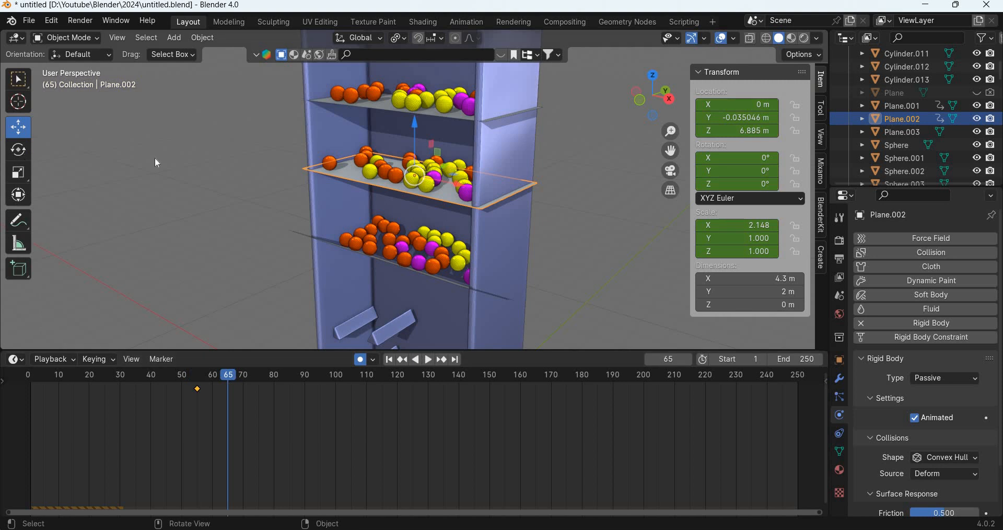
left_click_drag(386, 168, 21, 128)
key("g")
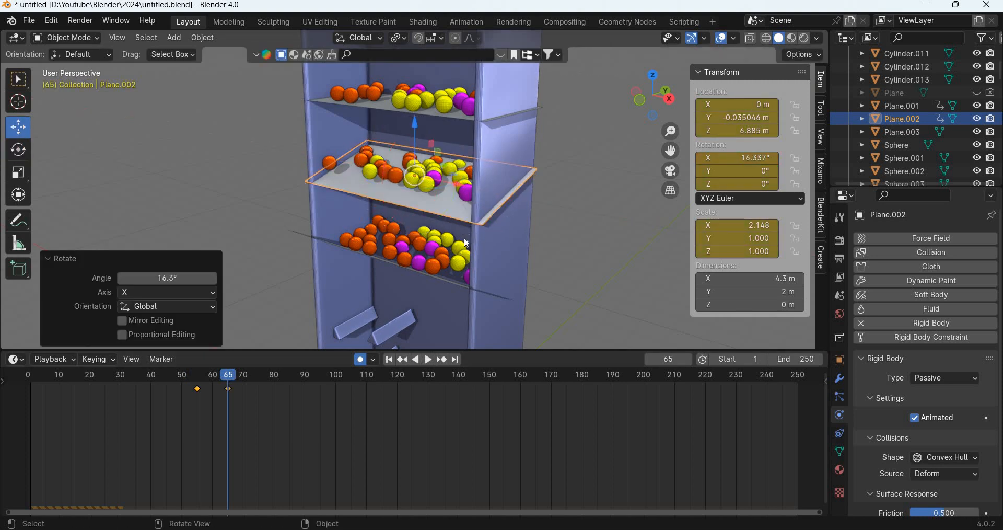
middle_click_drag(484, 157, 442, 168)
left_click_drag(457, 166, 500, 157)
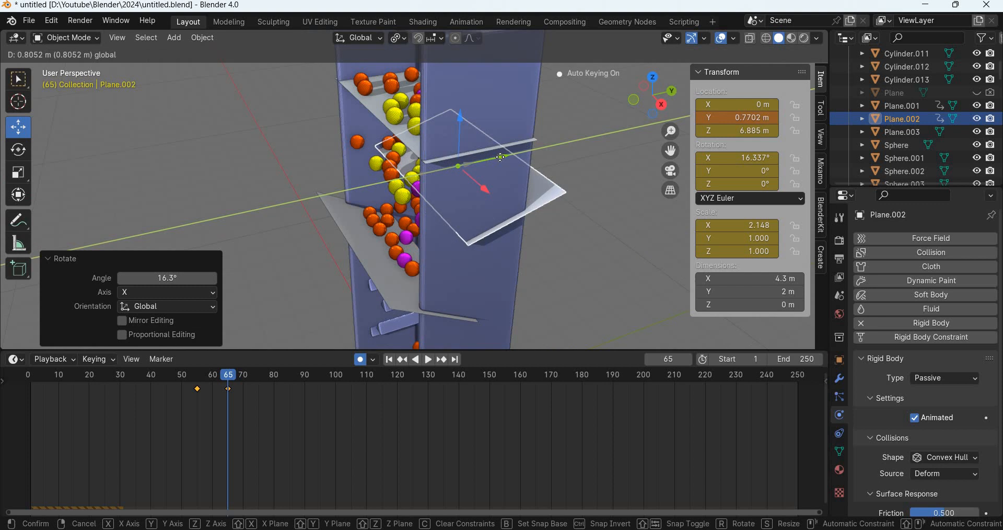
left_click(395, 133)
Step: At frame 83, key the top shelf by moving it about 0.076 m along Y
left_click(284, 372)
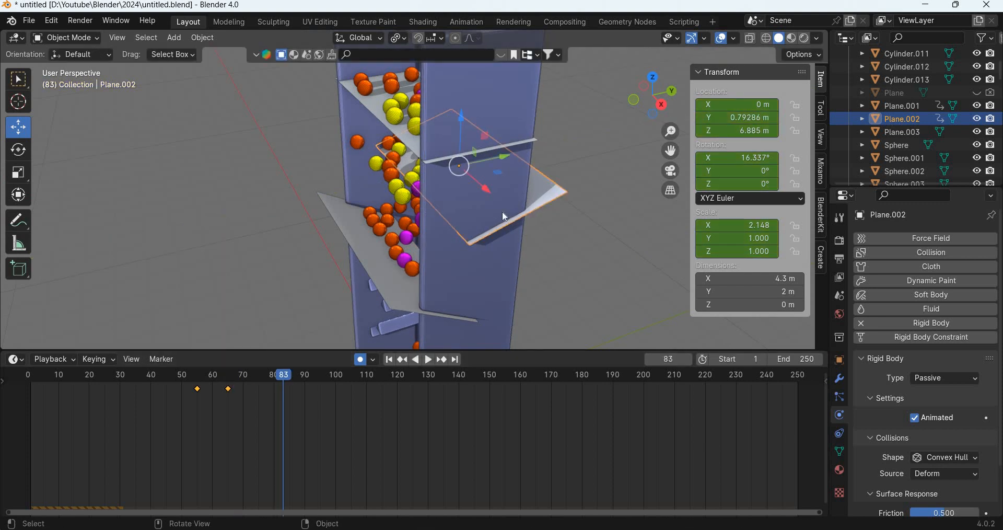
left_click(511, 281)
middle_click_drag(511, 280, 471, 174)
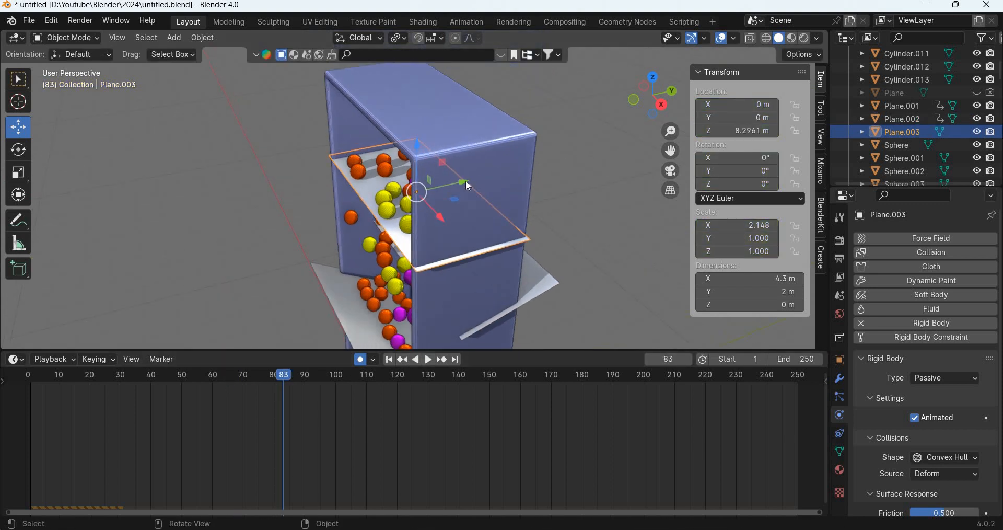
left_click_drag(468, 183, 296, 223)
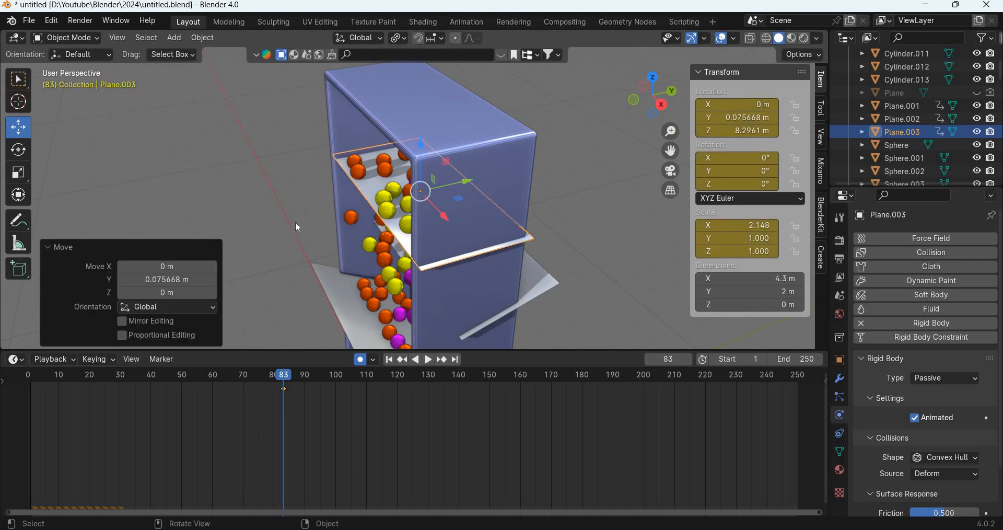
Step: At frame 95, move the top shelf about -0.84 m along Y toward the front of the box and rotate it
left_click(320, 375)
key("g")
key("y")
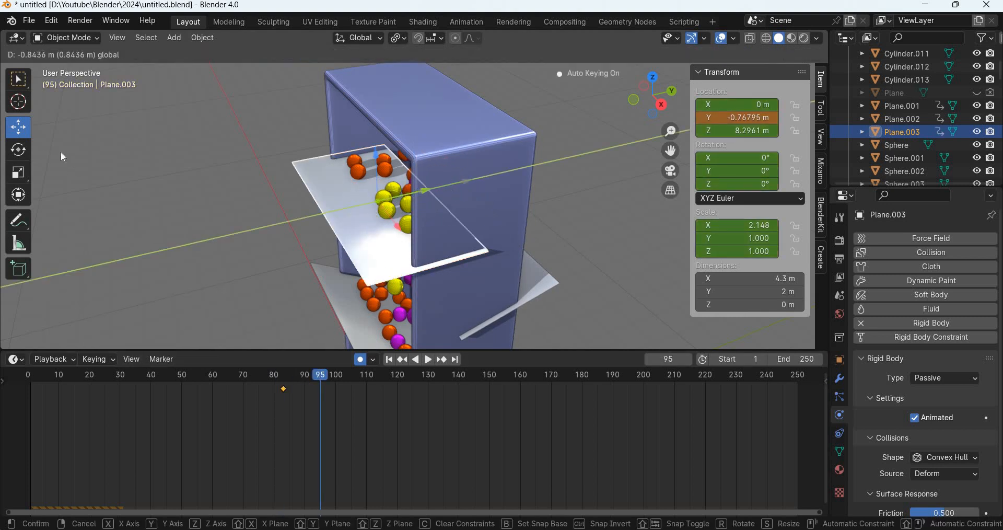
left_click(22, 159)
left_click_drag(377, 157, 405, 164)
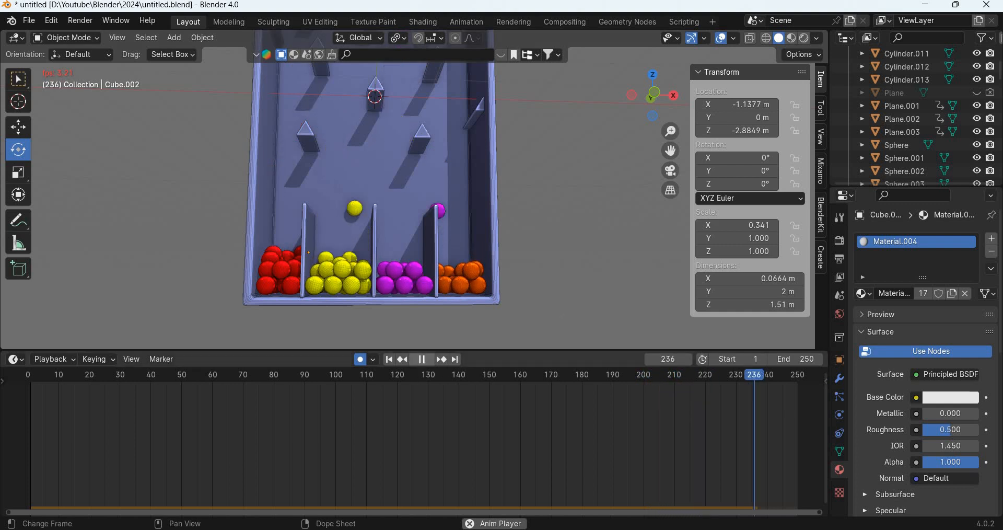
Step: Stop the playback near the end of the simulation and save the file
left_click(422, 363)
left_click(29, 20)
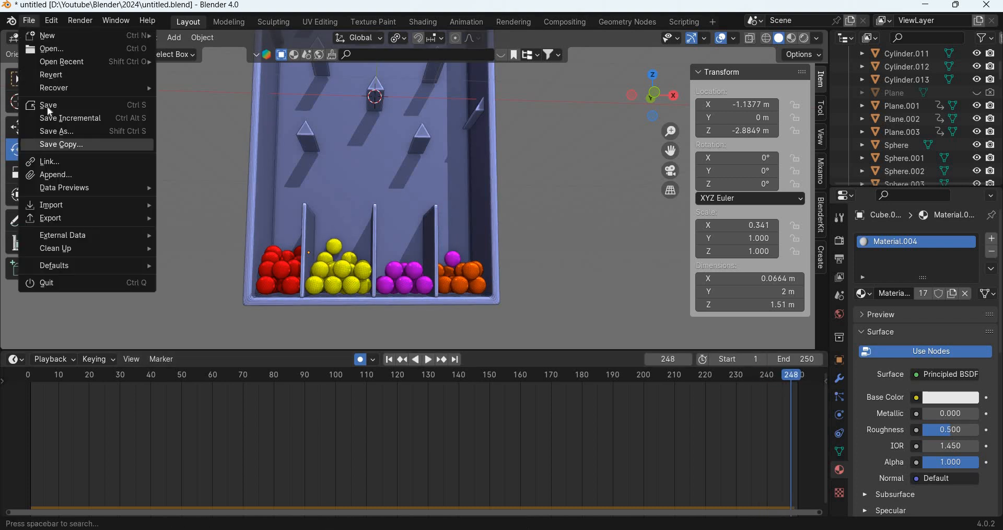
left_click(45, 103)
key("b")
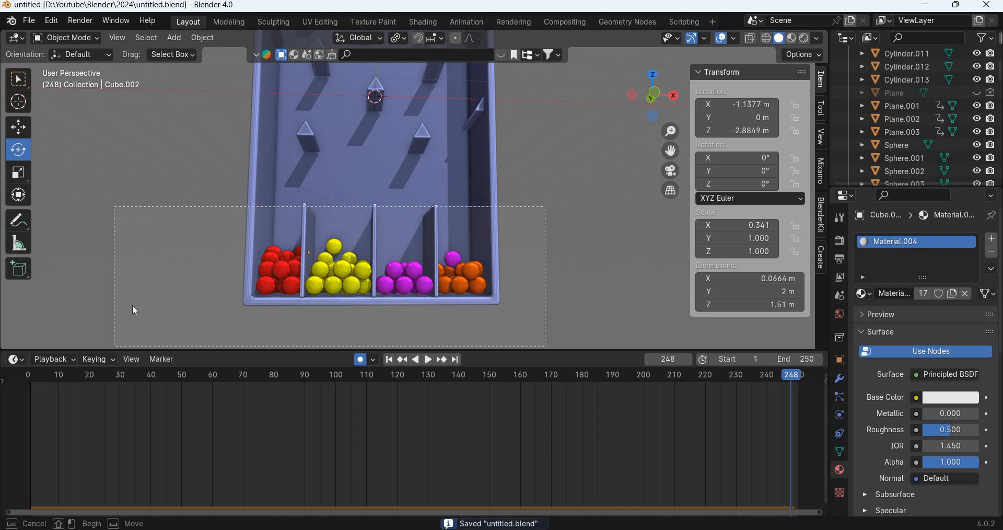
left_click(203, 37)
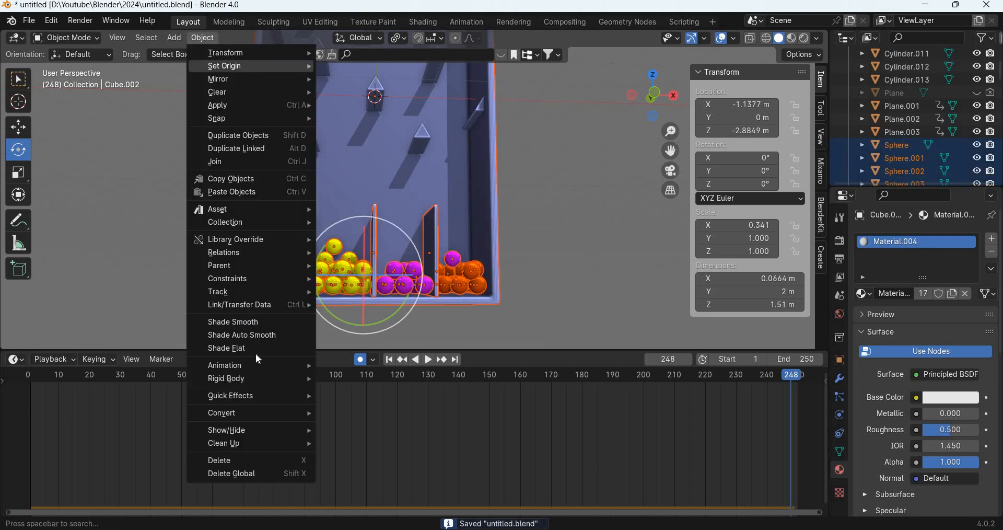
mouse_move(258, 379)
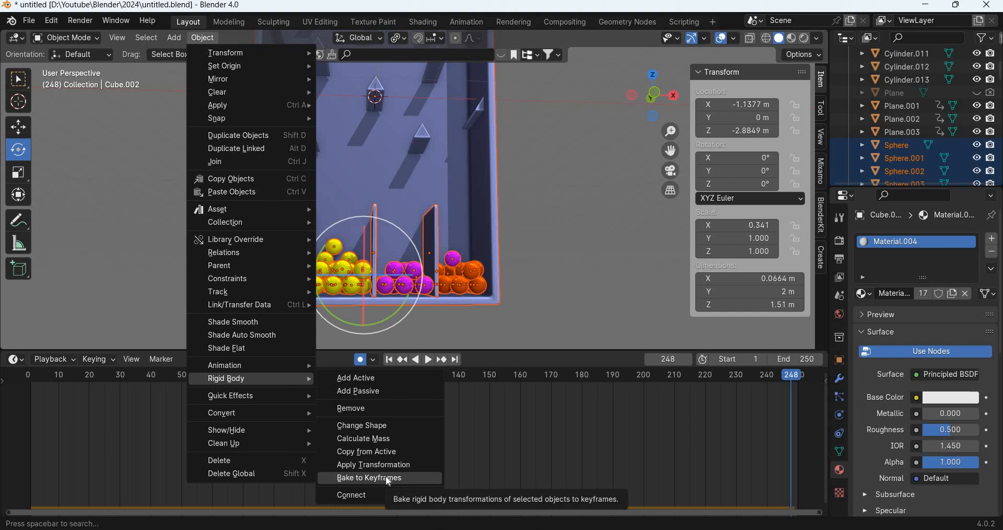
key("alt+a")
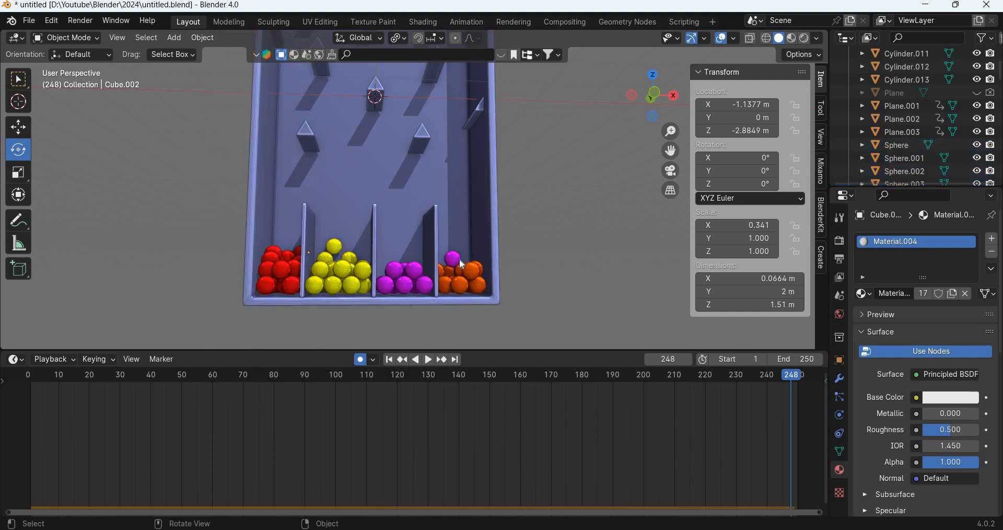
Step: Assign Material.003 to the stray magenta ball in the rightmost bin and link that material to the bin's other balls
left_click(453, 259)
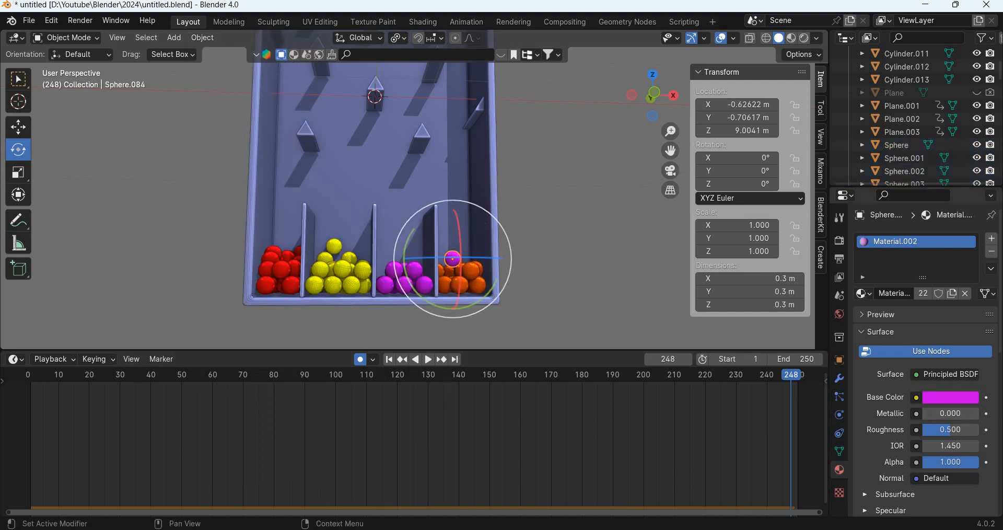
left_click(864, 294)
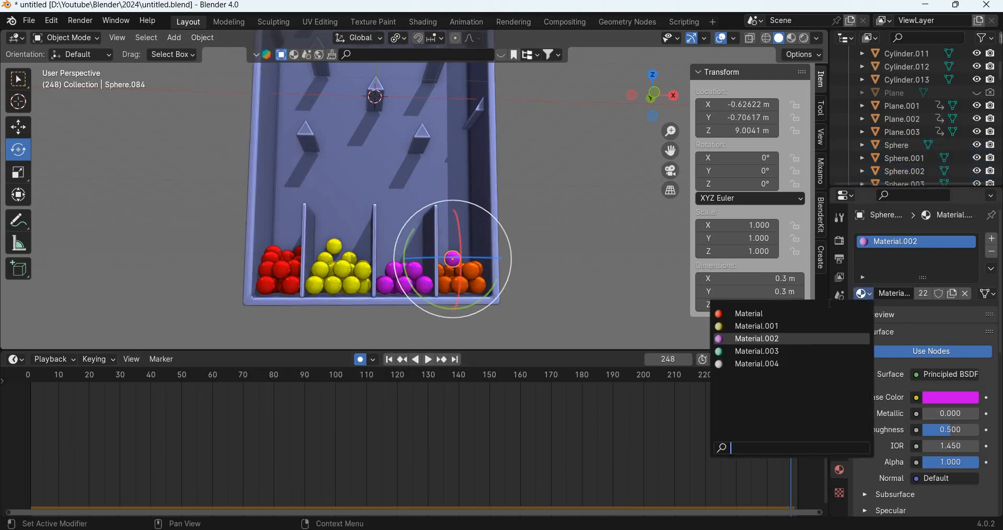
left_click(789, 314)
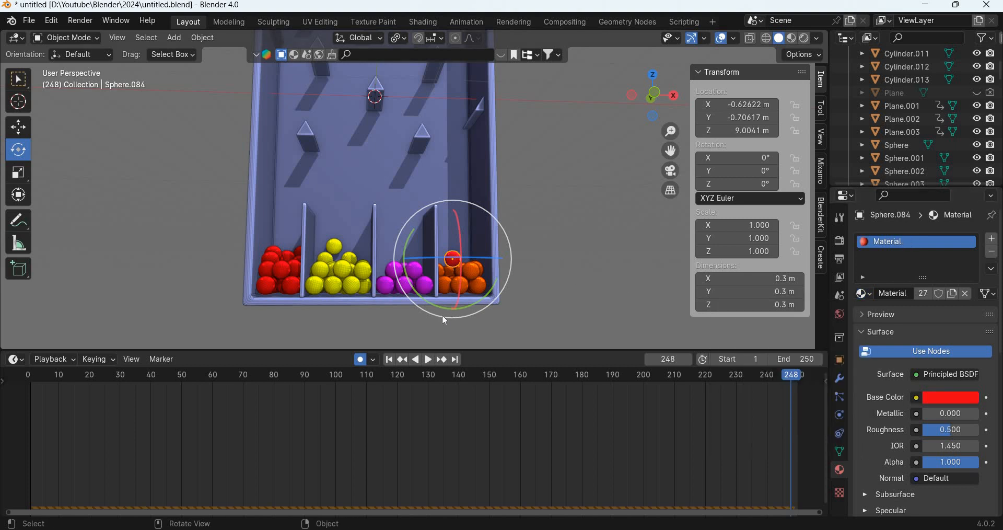
left_click_drag(442, 316, 440, 316)
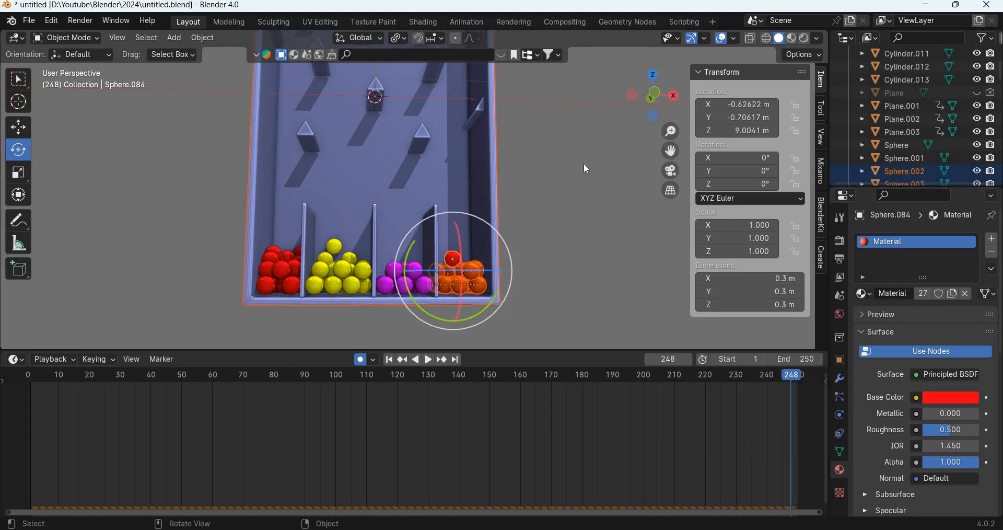
left_click_drag(468, 179, 497, 146, "ctrl")
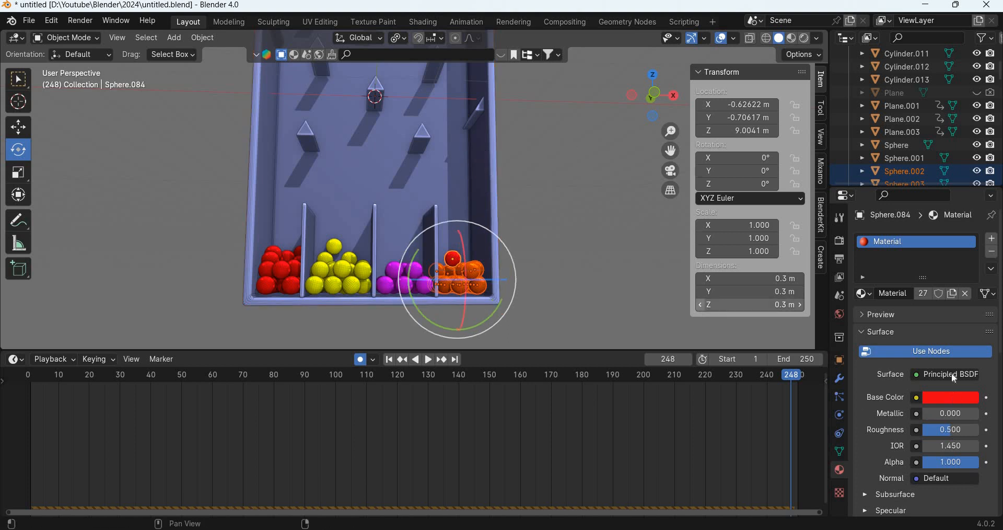
left_click(864, 294)
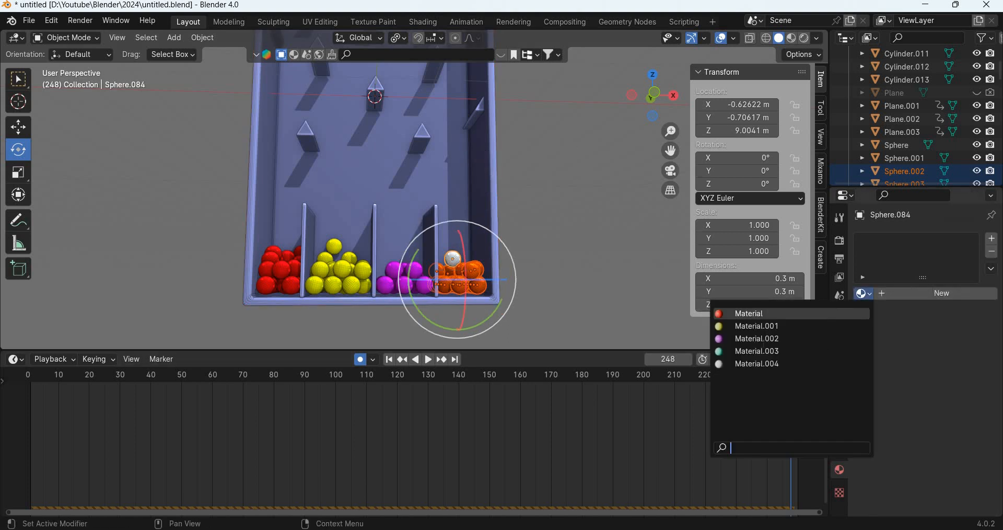
left_click(761, 351)
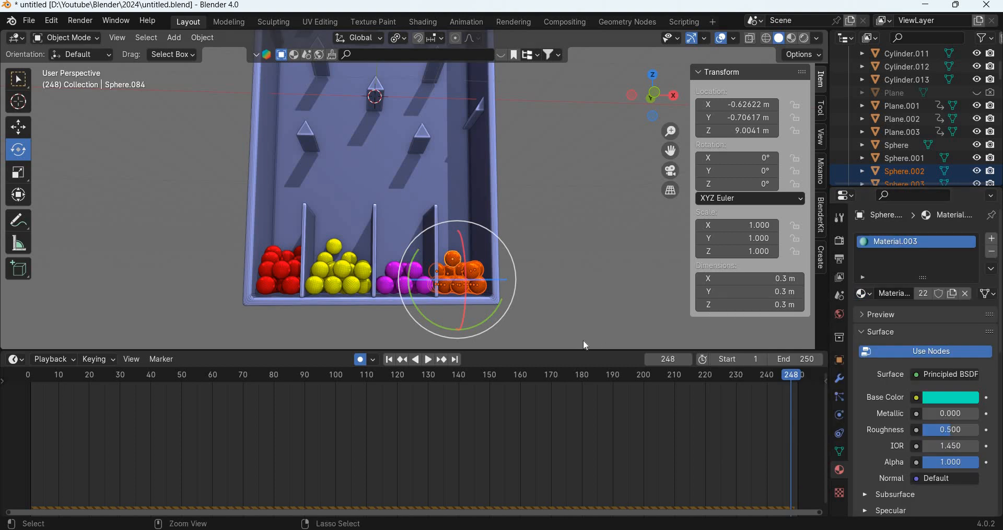
key("ctrl+l")
left_click(583, 340)
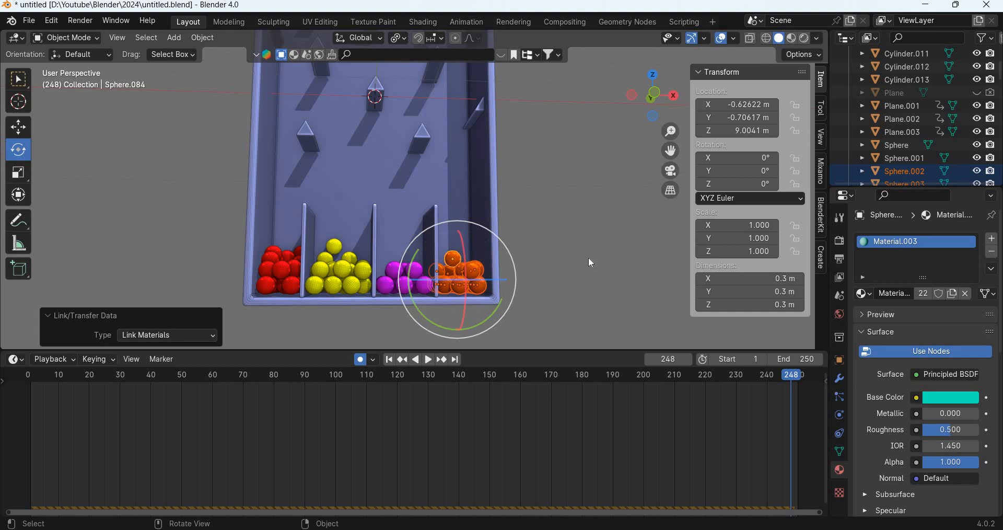
left_click(527, 245)
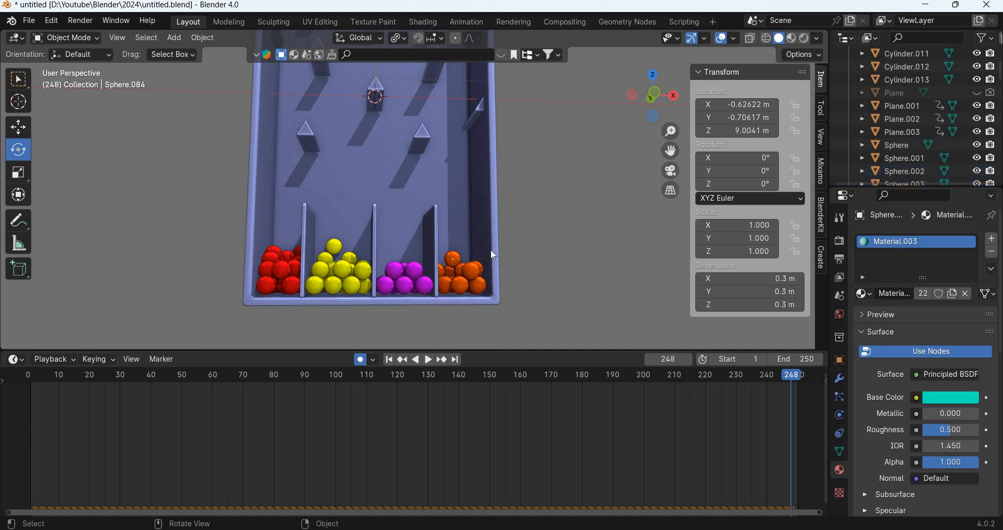
Step: Set the viewport display colour of Material.003 on the rightmost bin's balls to green with hue 0.385, saturation 1.000 and value 0.802
left_click(471, 270)
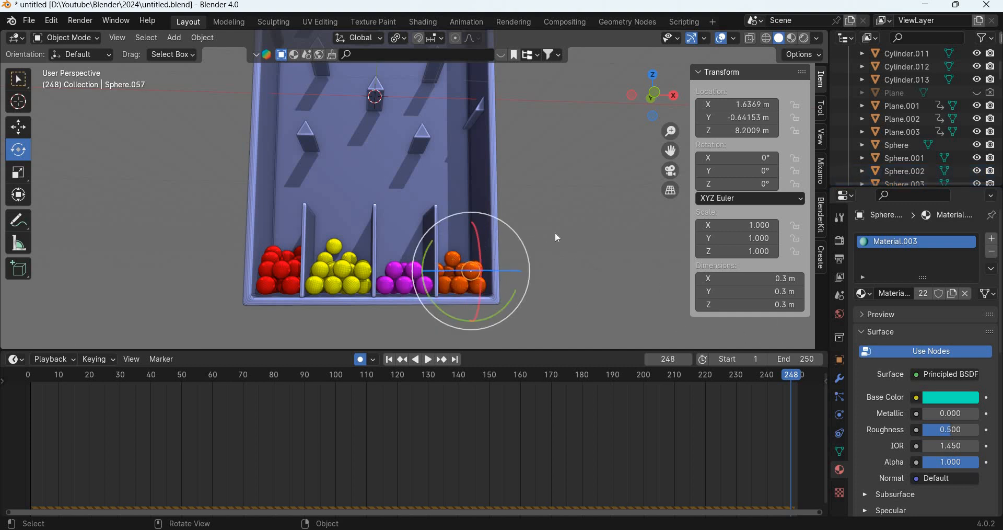
left_click_drag(553, 231, 453, 319)
left_click_drag(569, 198, 570, 197)
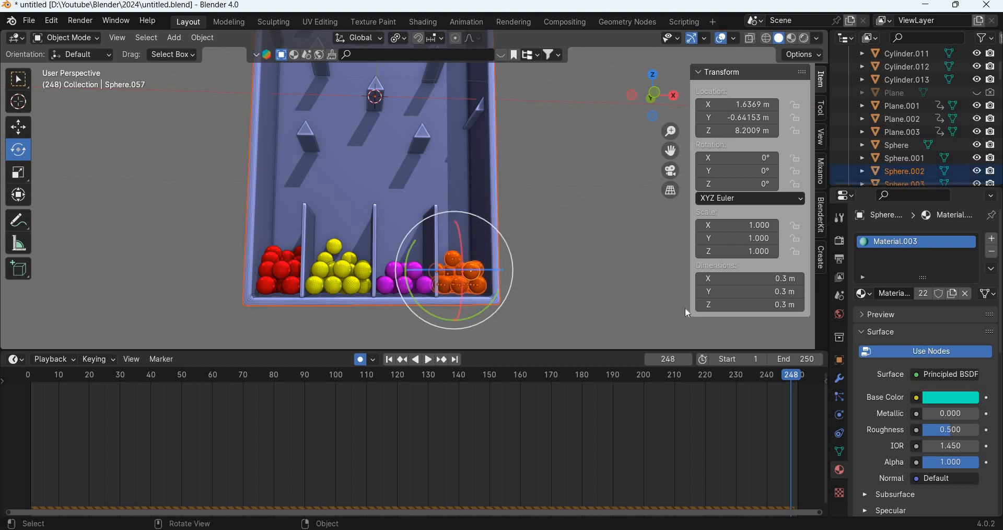
scroll(961, 425, "down", 7)
scroll(968, 452, "down", 6)
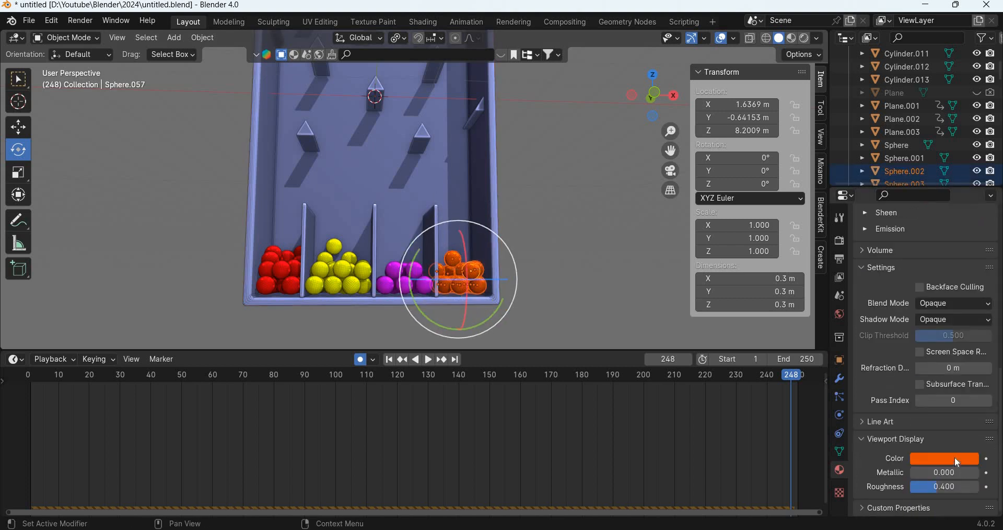
left_click(945, 459)
left_click_drag(882, 363, 877, 257)
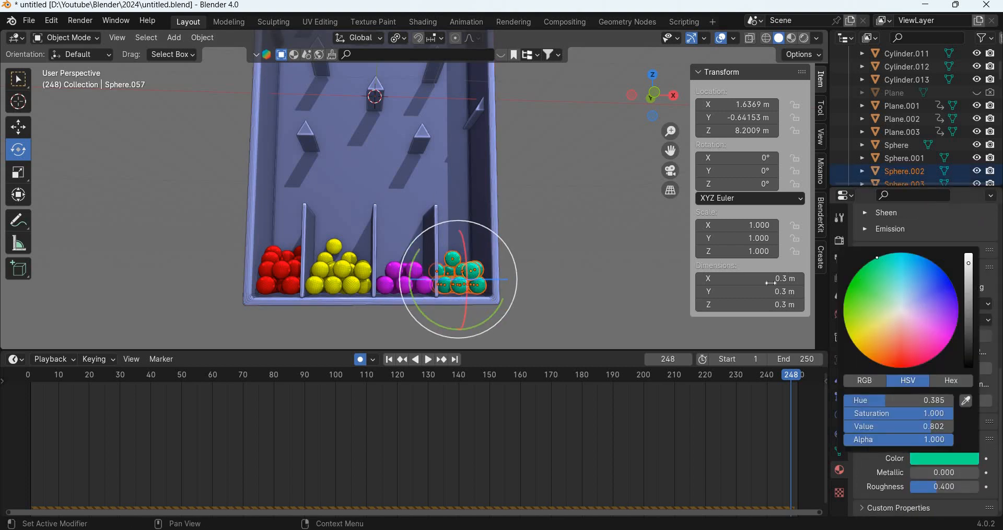
left_click(523, 311)
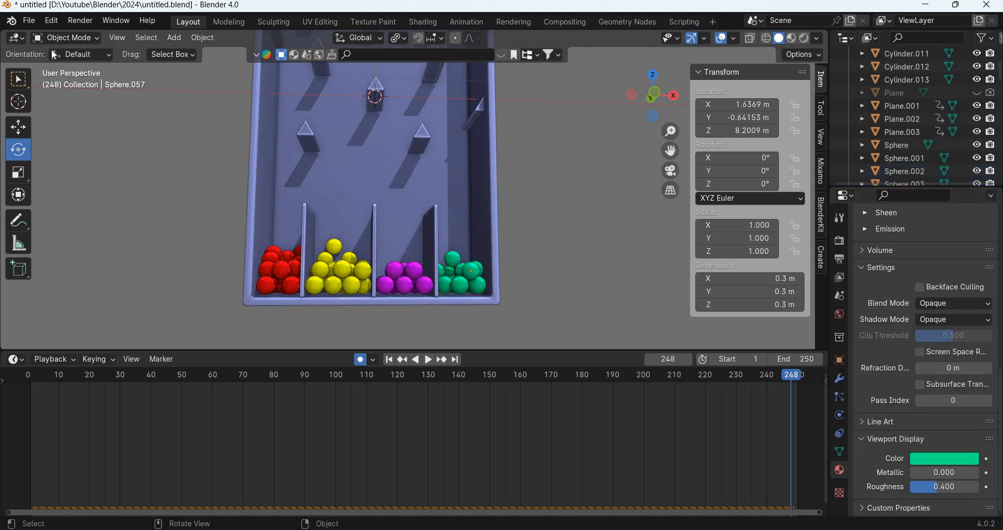
Step: Play the simulation to check the recoloured balls falling into their bins, stopping at frame 75
left_click(428, 361)
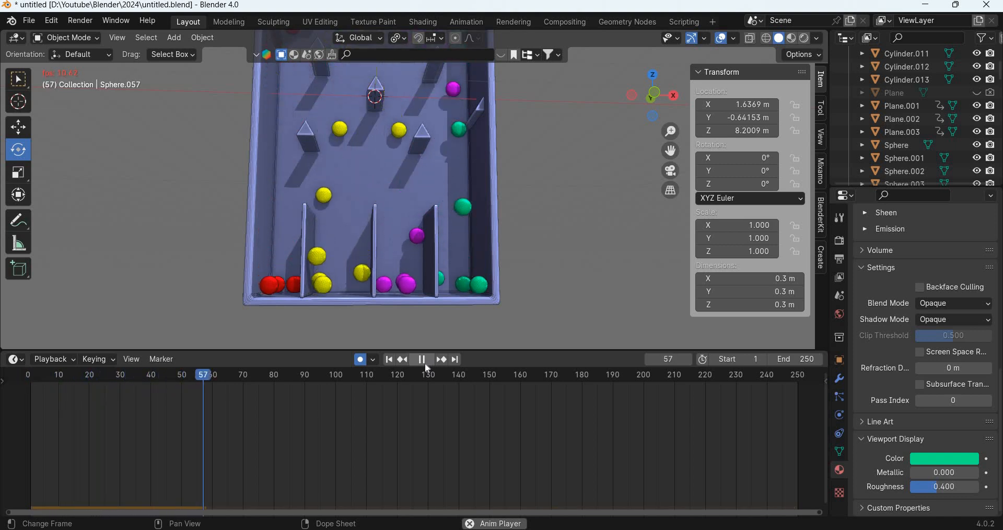
key("space")
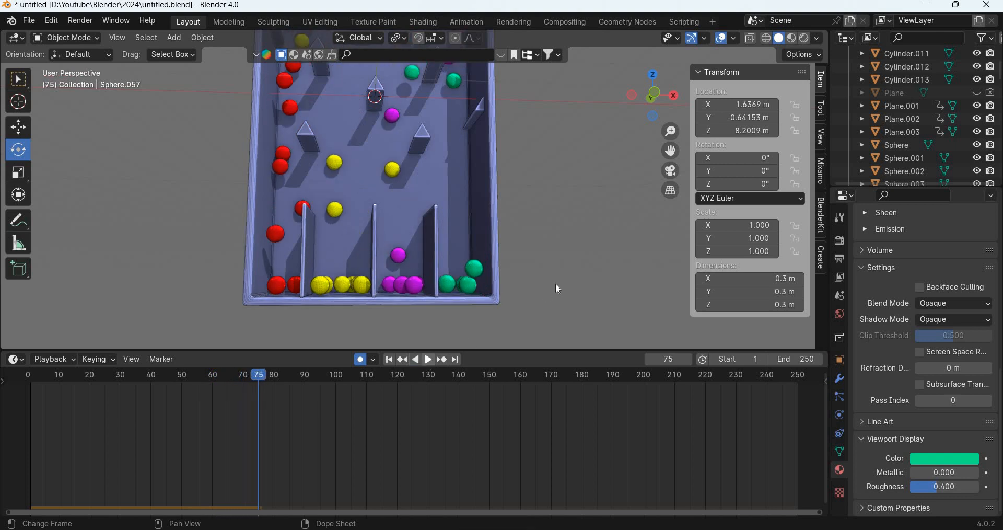